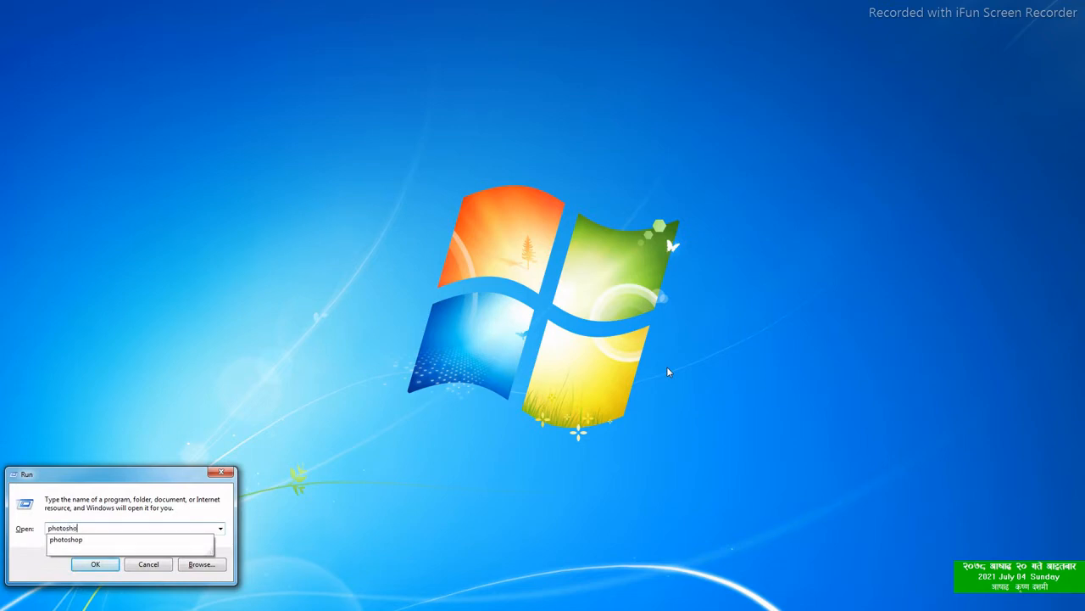
# Launch Photoshop and create a white RGB document named Youtube Art Banner, 2560 x 1440 pixels at 72 pixels/inch.
pyautogui.write('p')
pyautogui.press('Return')
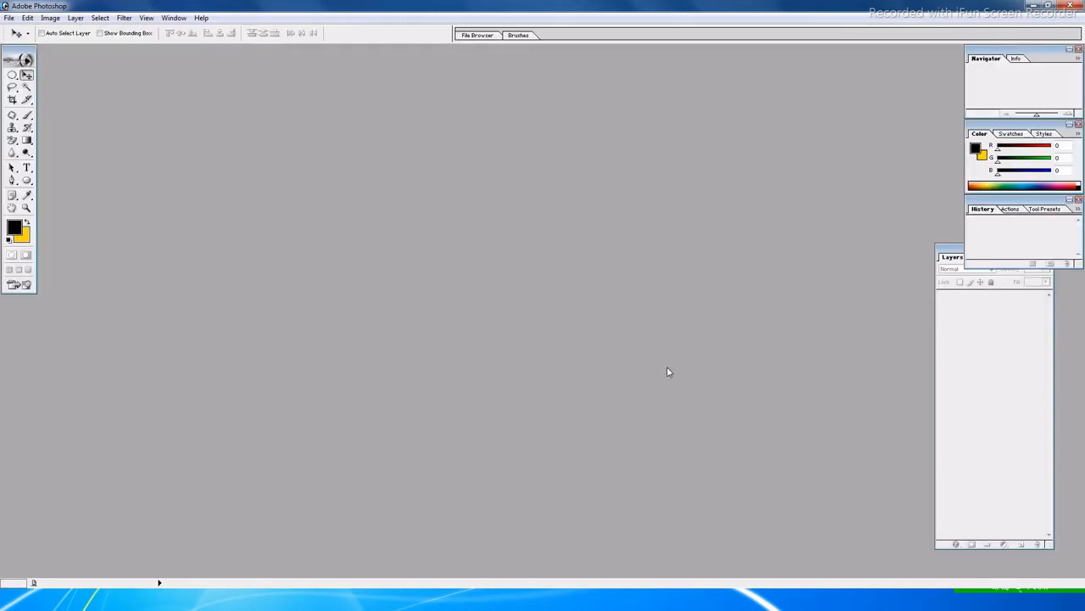
pyautogui.hotkey('ctrl', 'n')
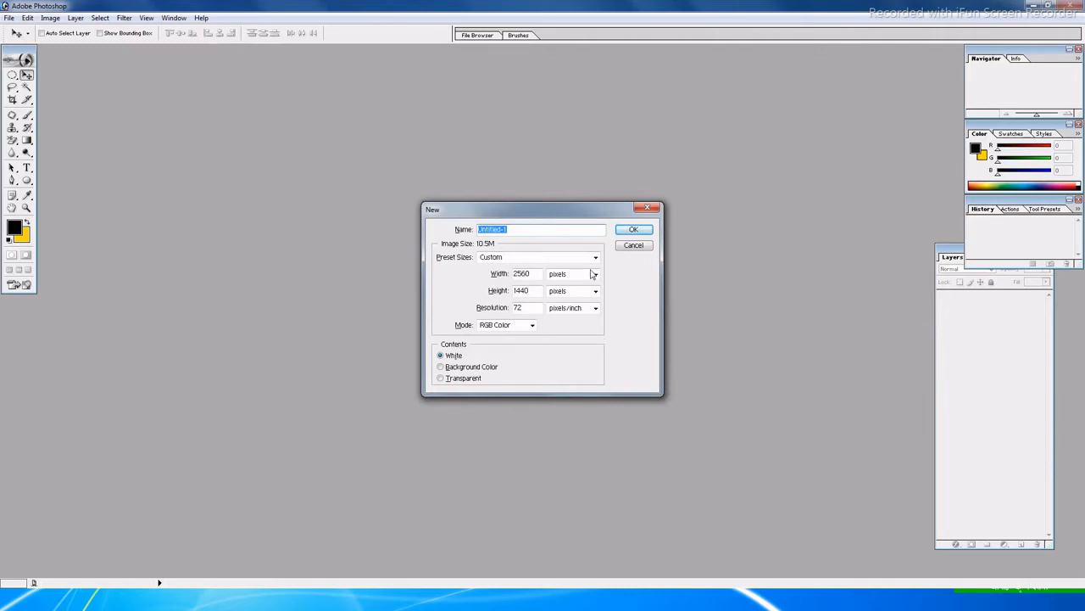
pyautogui.doubleClick(540, 274)
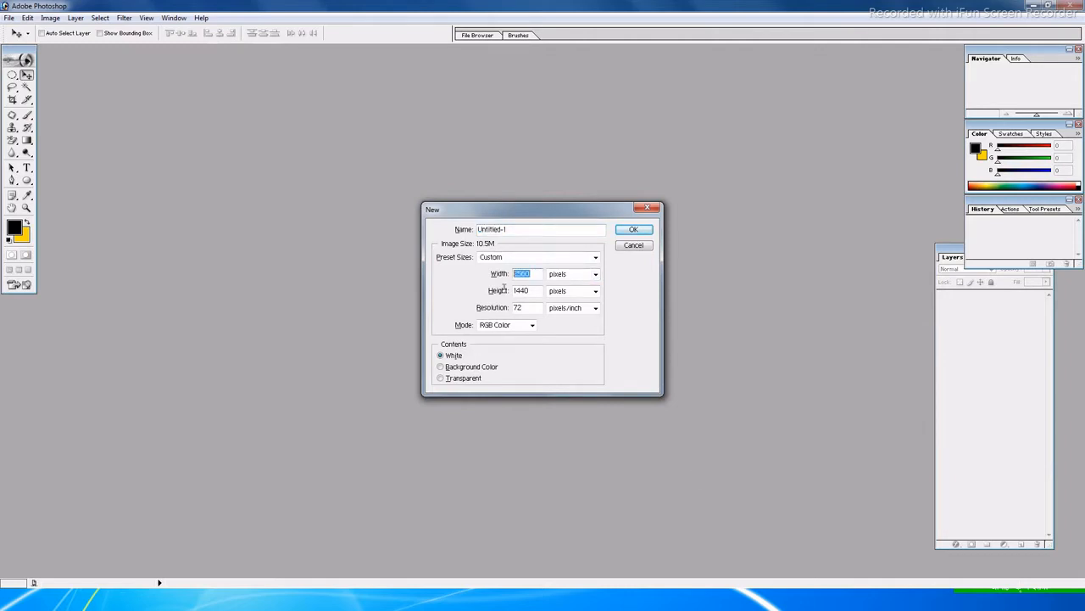
pyautogui.doubleClick(538, 291)
pyautogui.doubleClick(536, 307)
pyautogui.moveTo(541, 230); pyautogui.dragTo(442, 229)
pyautogui.write('Youtube Art Banner')
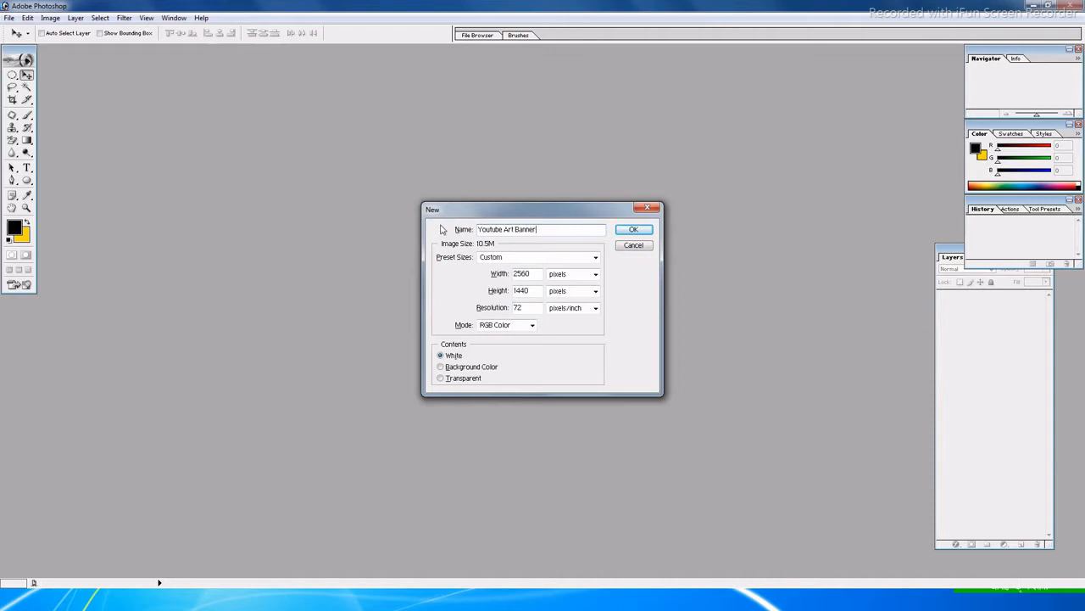
pyautogui.press('Return')
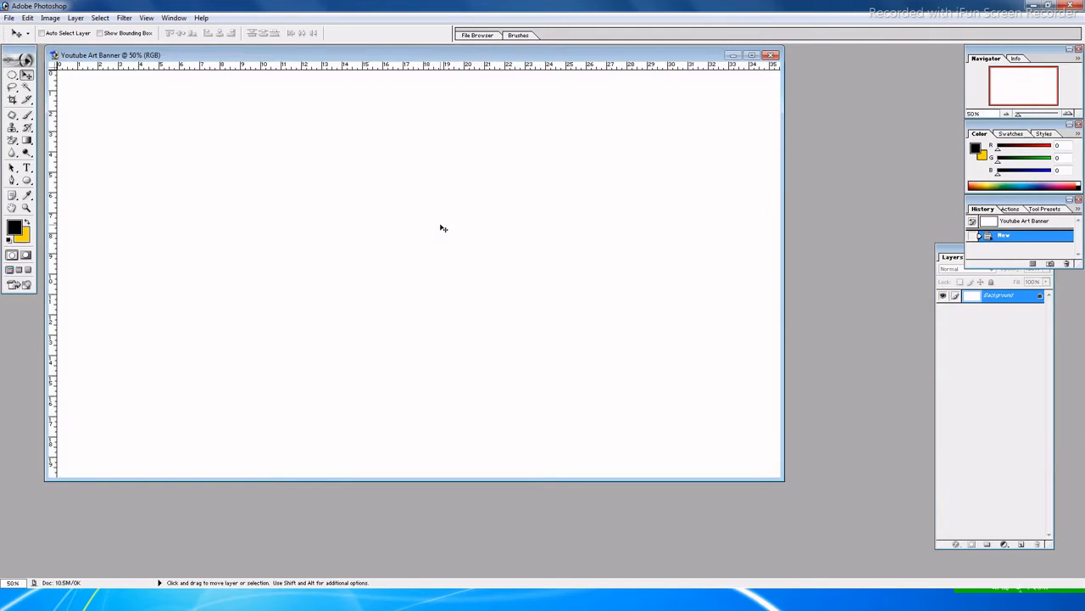
# Zoom out to show the whole blank banner canvas with margins and move its document window toward the workspace centre.
pyautogui.scroll(-3, 446, 223)
pyautogui.scroll(1, 446, 222)
pyautogui.scroll(-4, 446, 222)
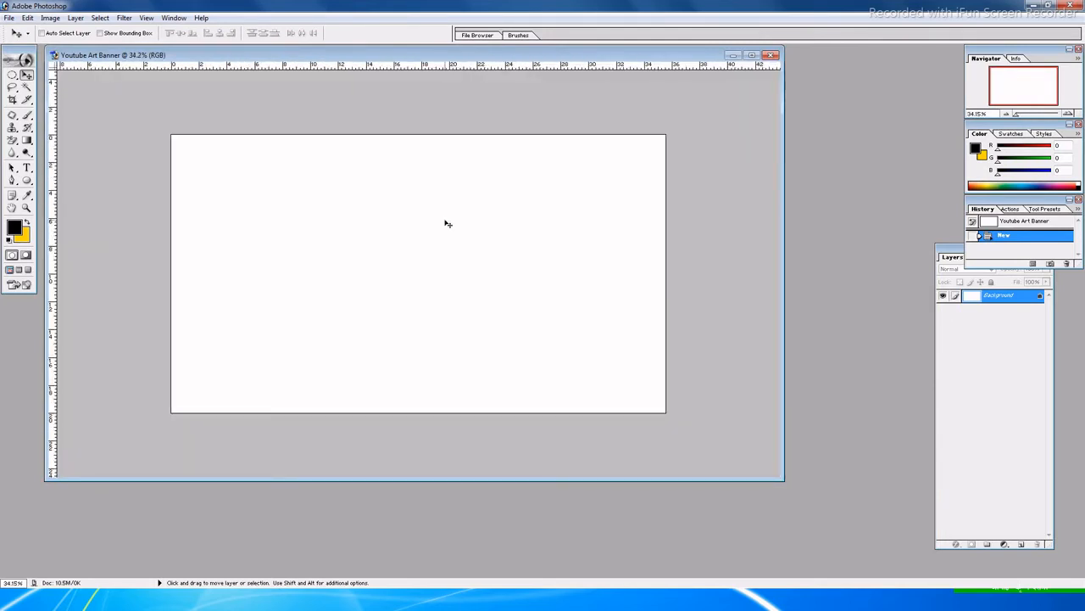
pyautogui.scroll(1, 447, 223)
pyautogui.scroll(-2, 448, 223)
pyautogui.scroll(2, 448, 223)
pyautogui.scroll(-1, 448, 223)
pyautogui.scroll(1, 448, 223)
pyautogui.scroll(-1, 448, 223)
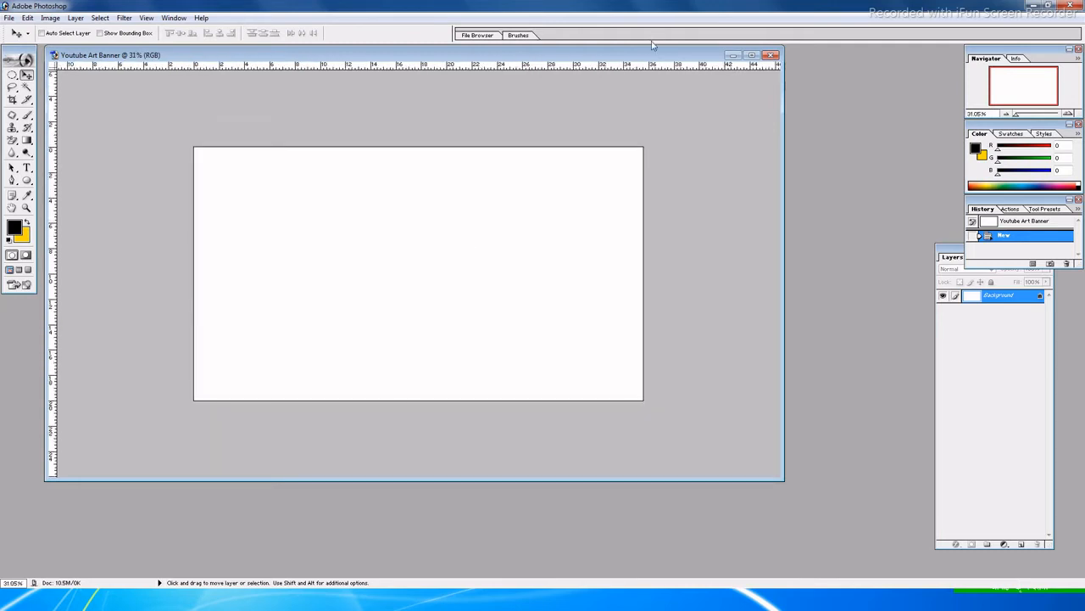
pyautogui.moveTo(654, 57); pyautogui.dragTo(724, 83)
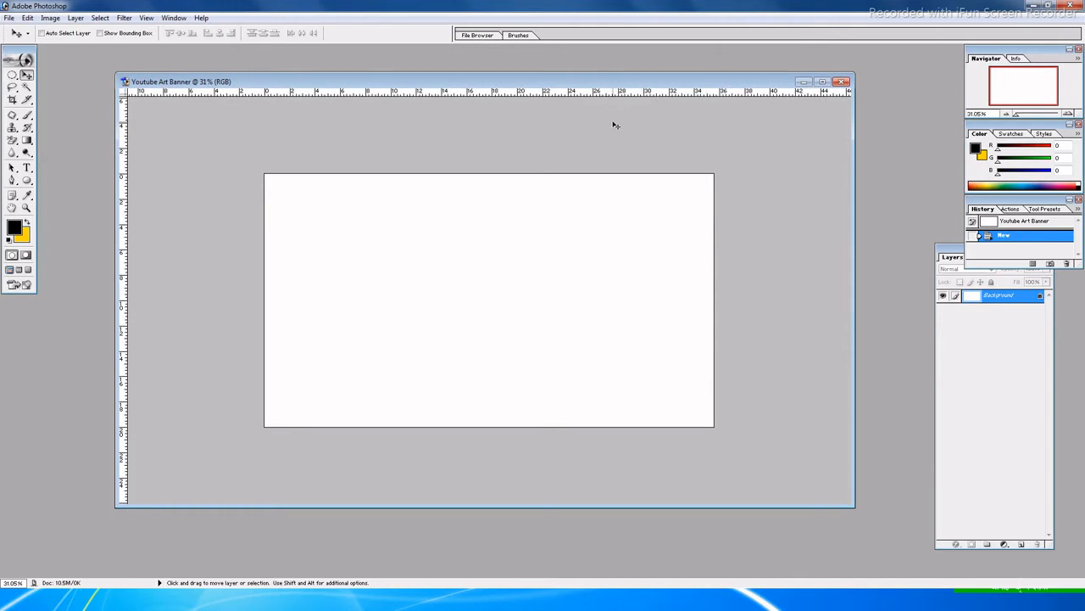
# Switch to the Chrome browser by running chrome.
pyautogui.press('super+r')
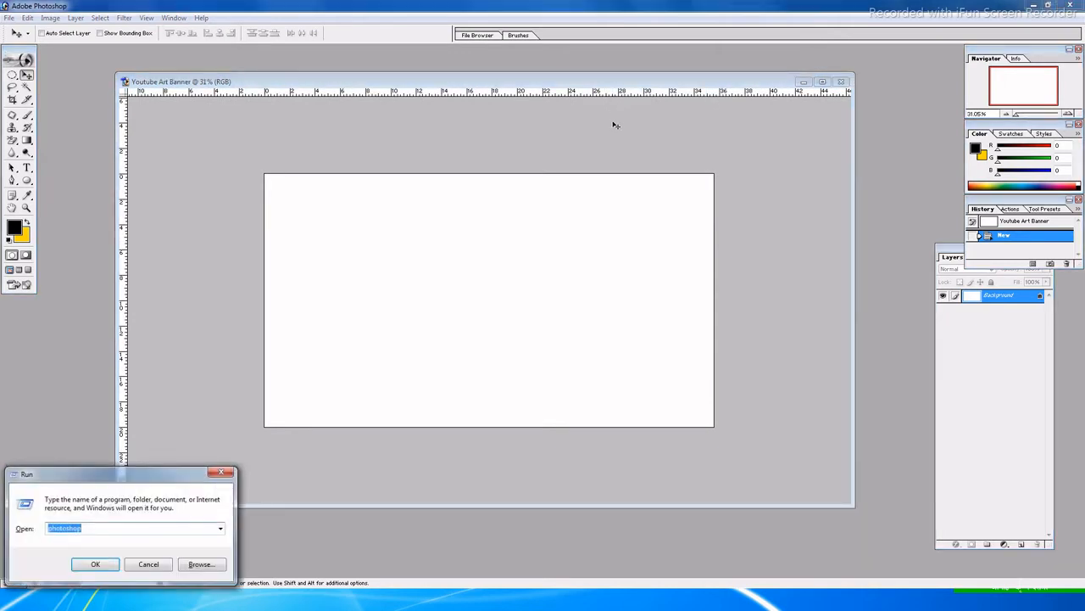
pyautogui.press('BackSpace')
pyautogui.write('chrome')
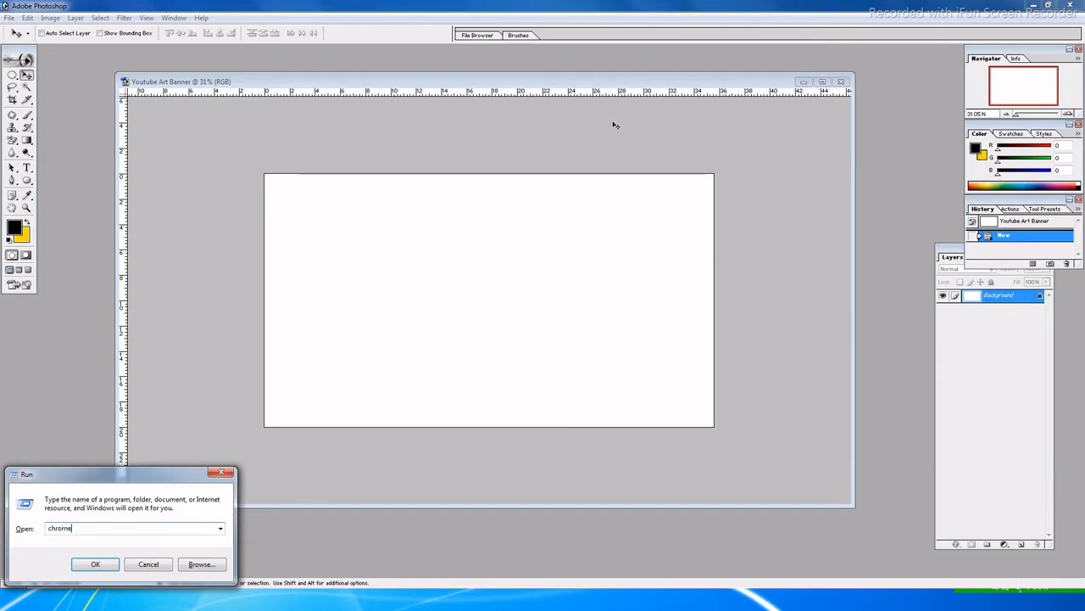
pyautogui.press('Return')
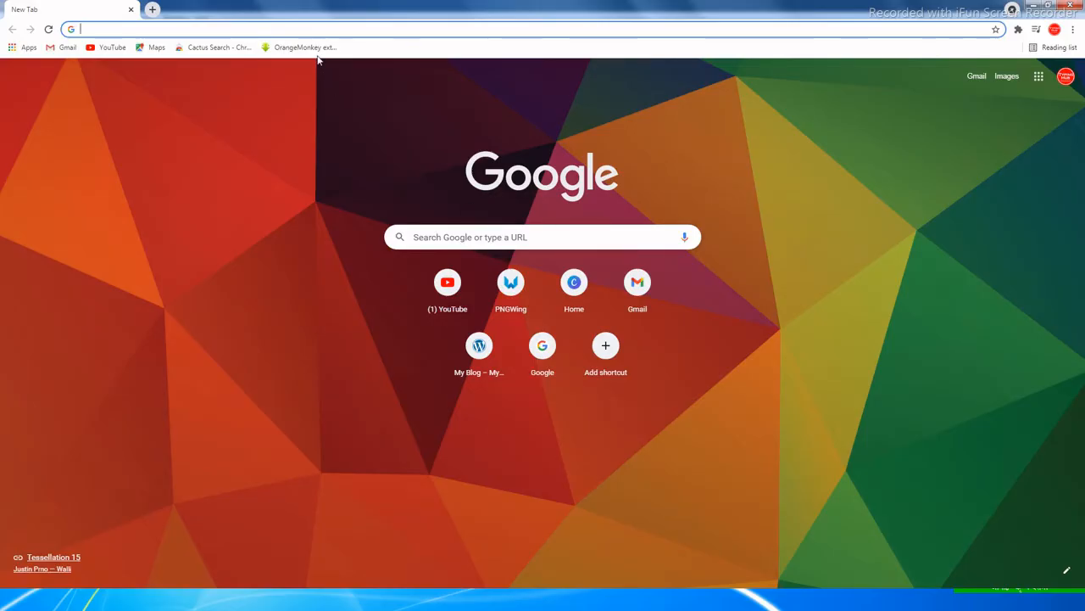
pyautogui.write('gpp')
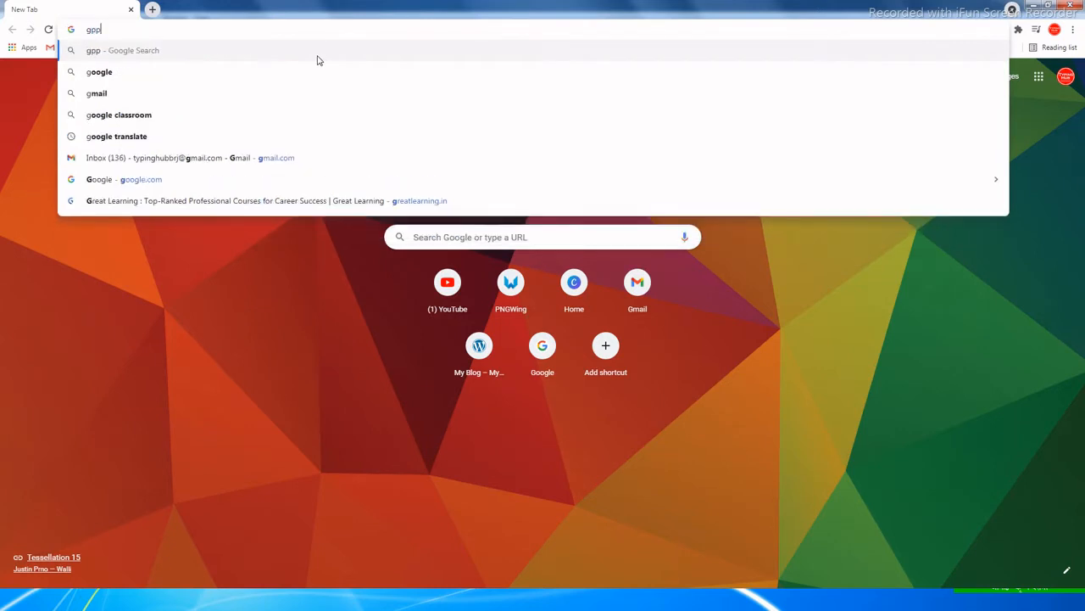
pyautogui.press('BackSpace')
pyautogui.press('BackSpace')
pyautogui.press('BackSpace')
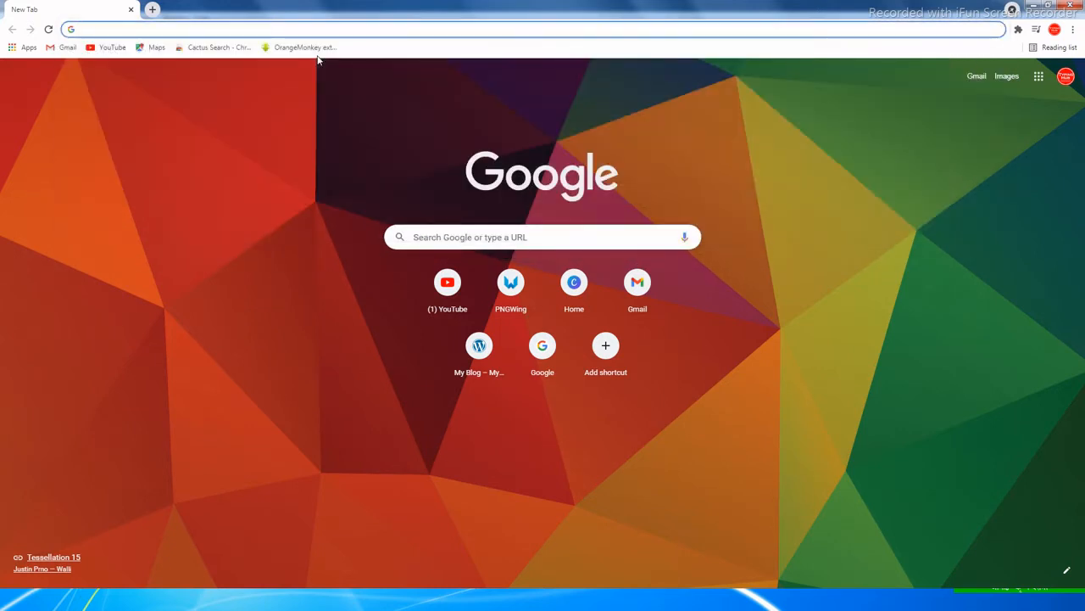
# Search Google for "youtube channel art template" and show the image results.
pyautogui.click(514, 231)
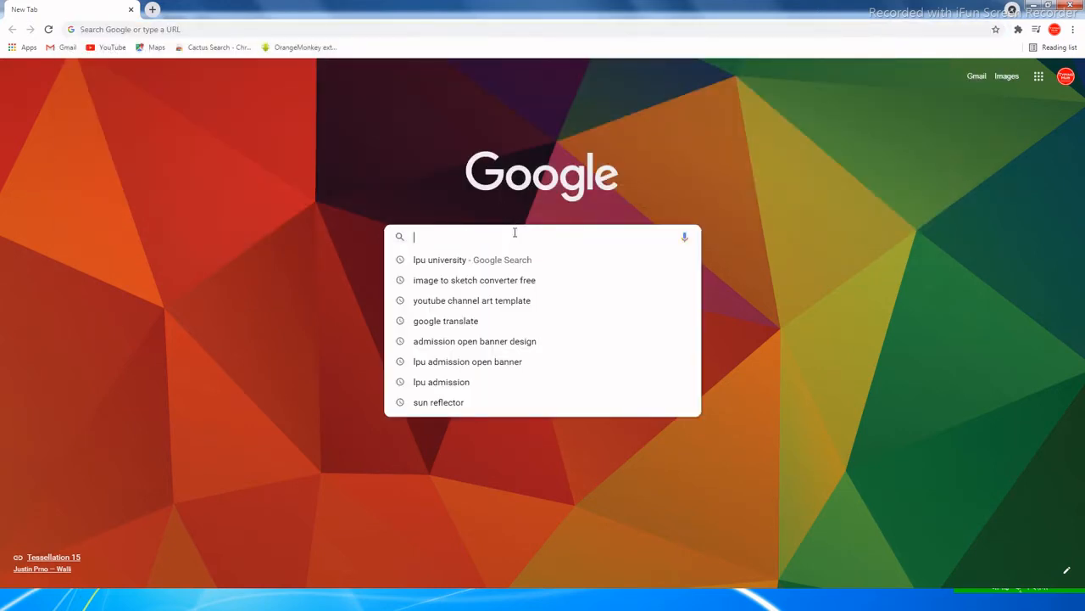
pyautogui.write('you')
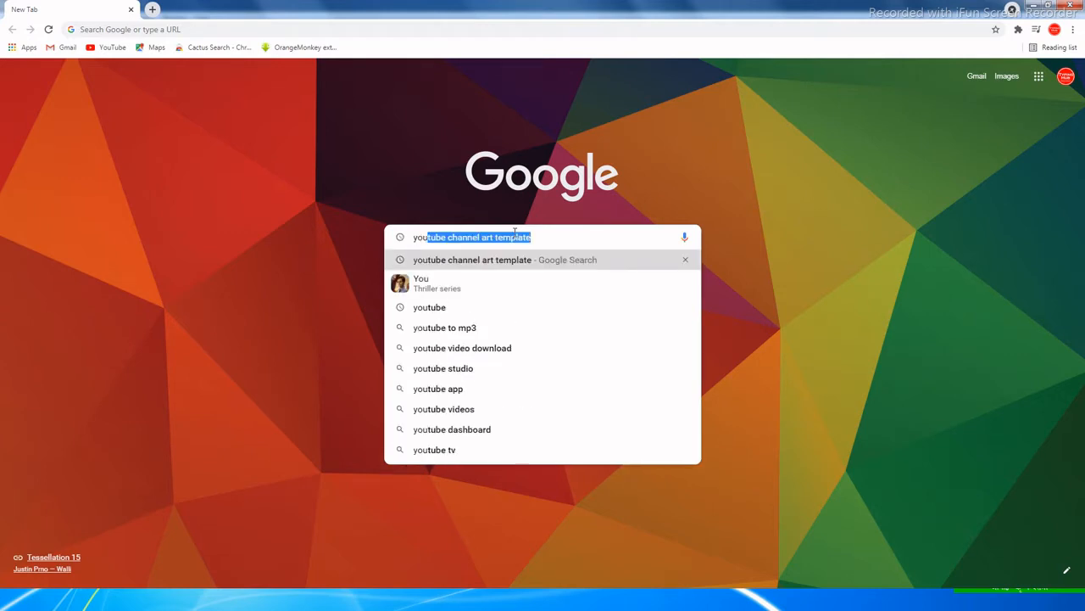
pyautogui.press('Return')
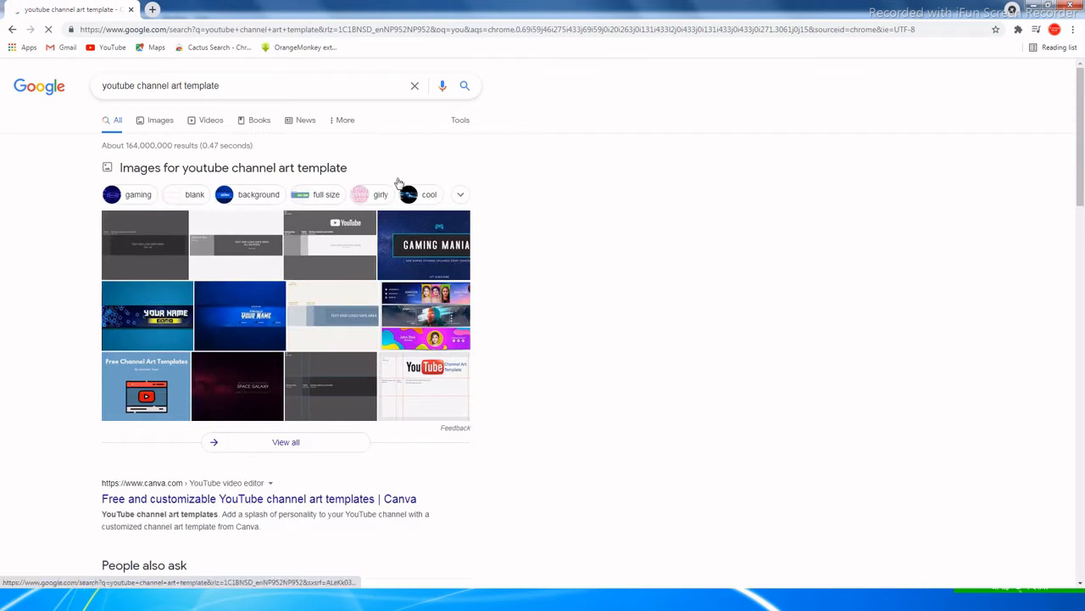
pyautogui.click(158, 123)
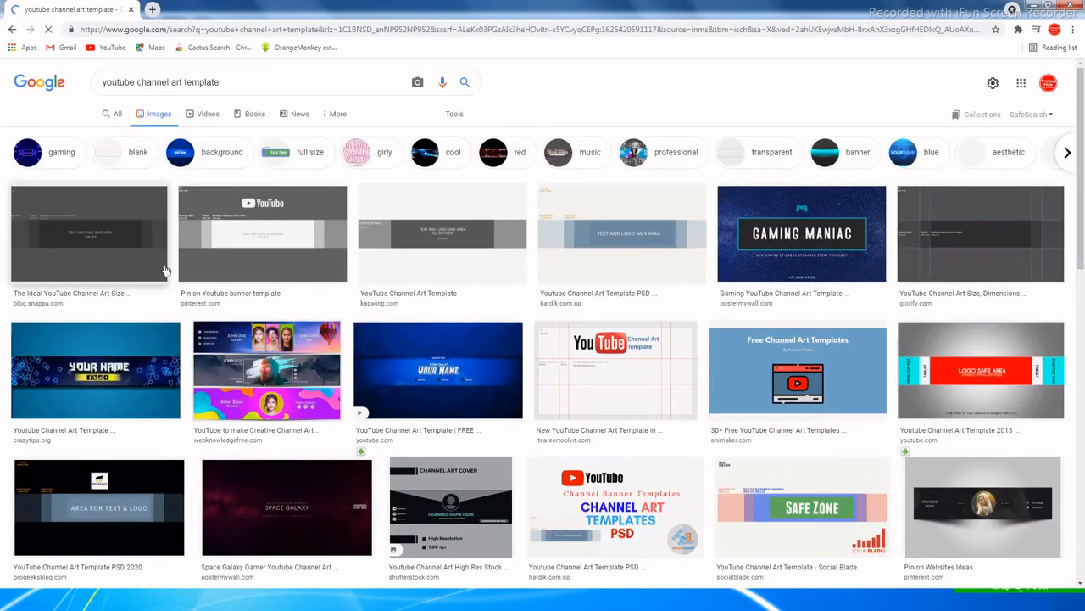
# Save the Snappa Blog channel art sizing template to the Desktop as youtube-channel-art-sizing-template (1) in PNG format.
pyautogui.click(111, 243)
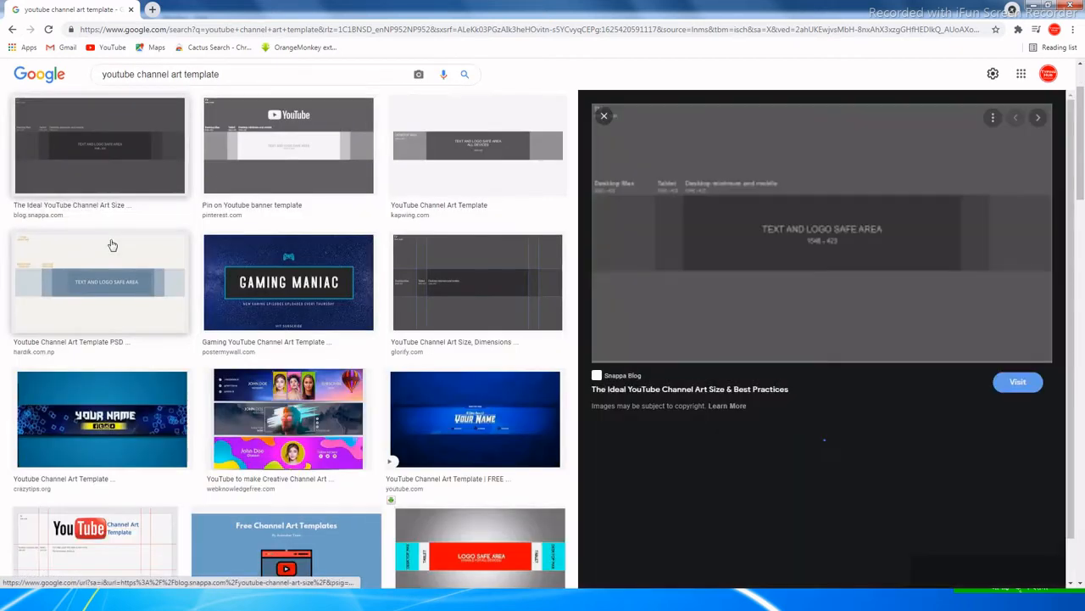
pyautogui.rightClick(772, 239)
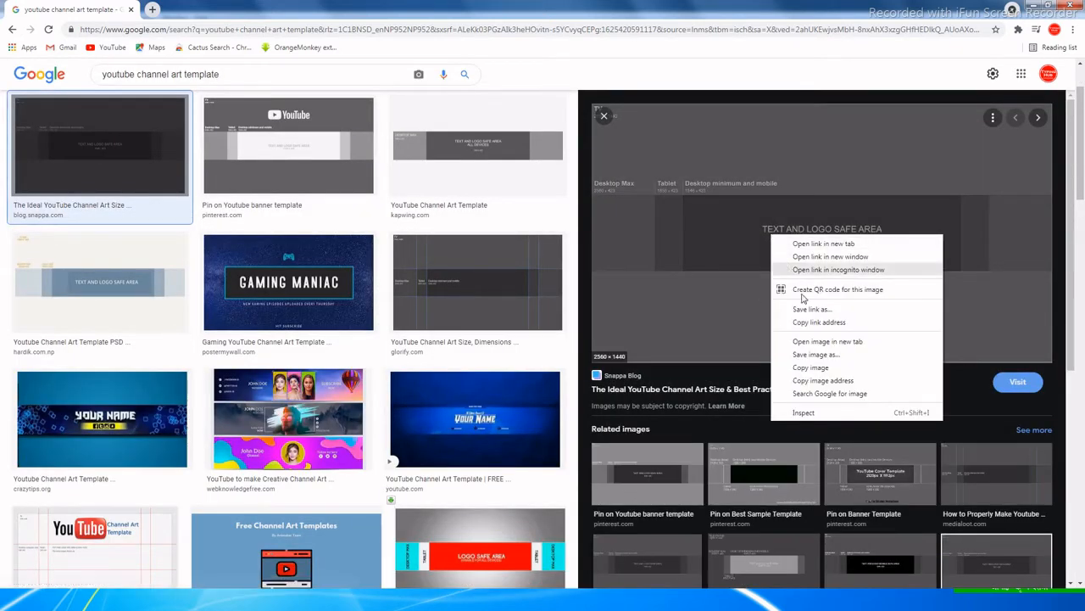
pyautogui.click(816, 354)
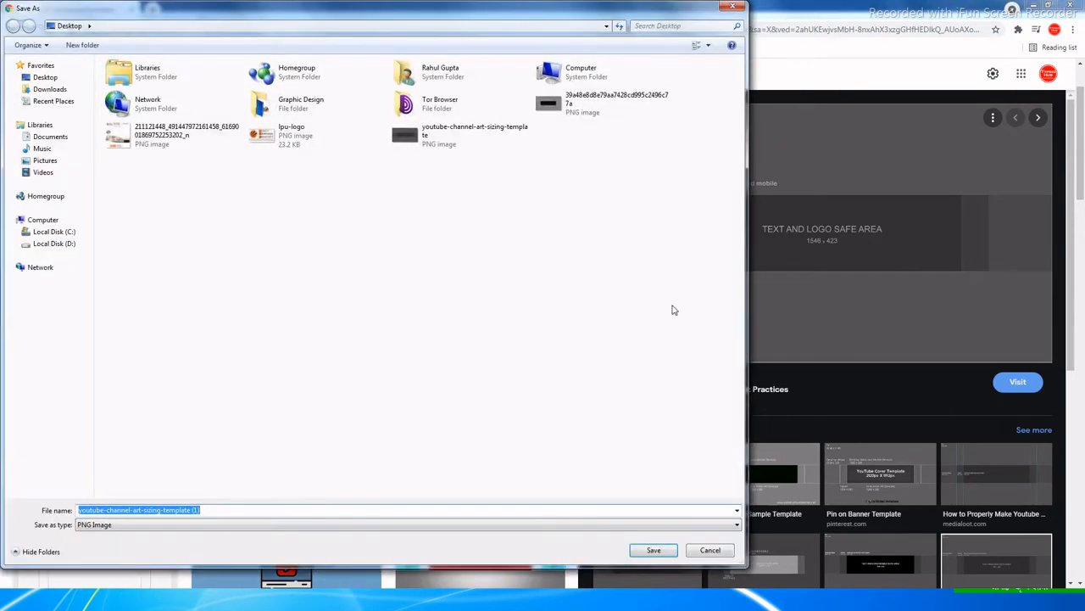
pyautogui.press('Return')
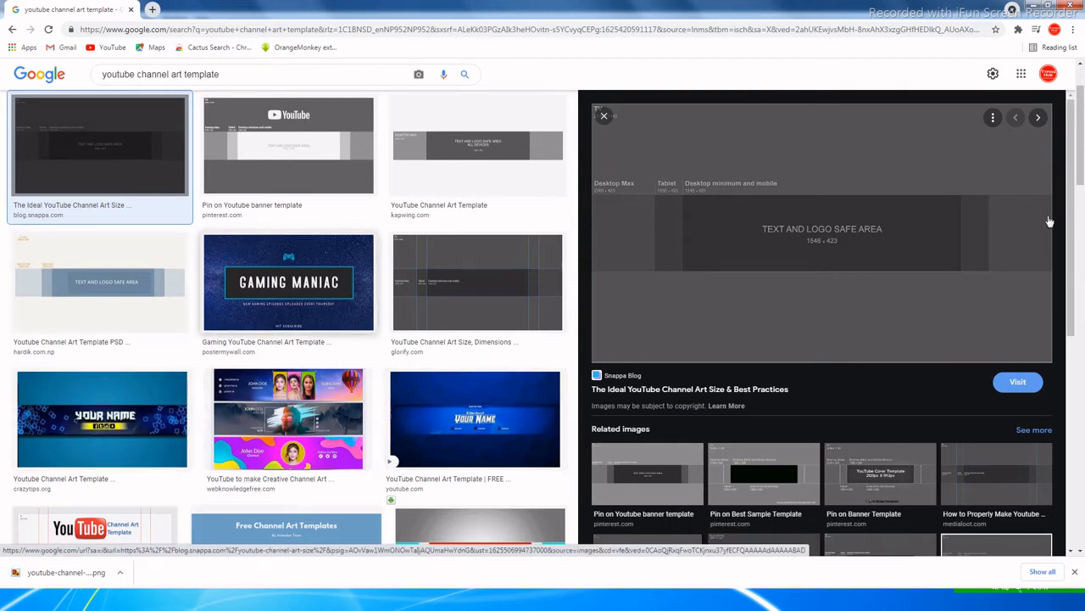
# Return to Photoshop and open youtube-channel-art-sizing-template (1) from the Desktop.
pyautogui.click(1034, 7)
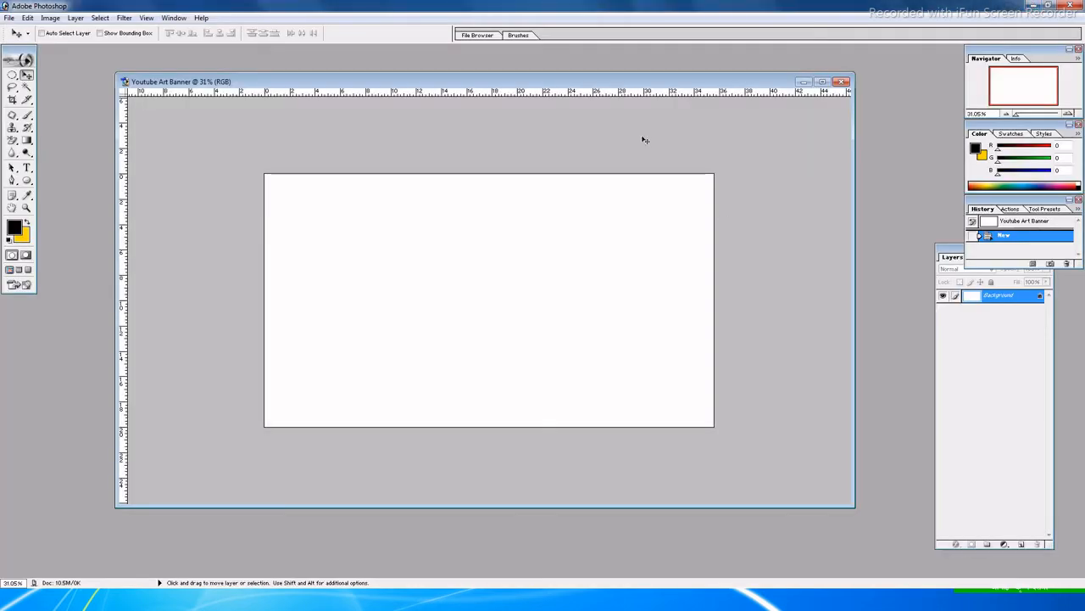
pyautogui.hotkey('ctrl', 'o')
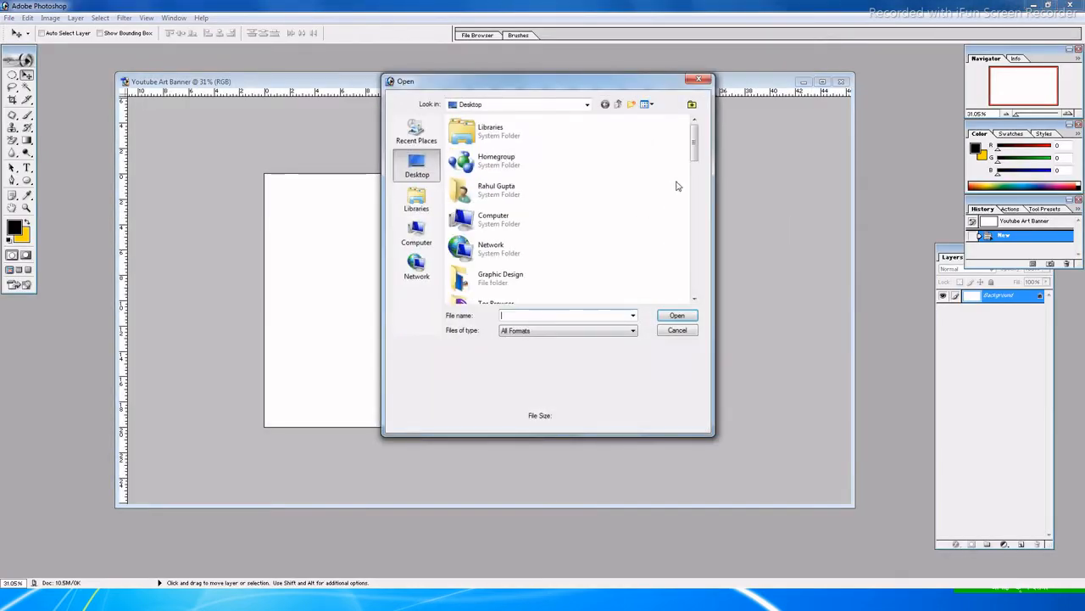
pyautogui.moveTo(699, 160); pyautogui.dragTo(692, 291)
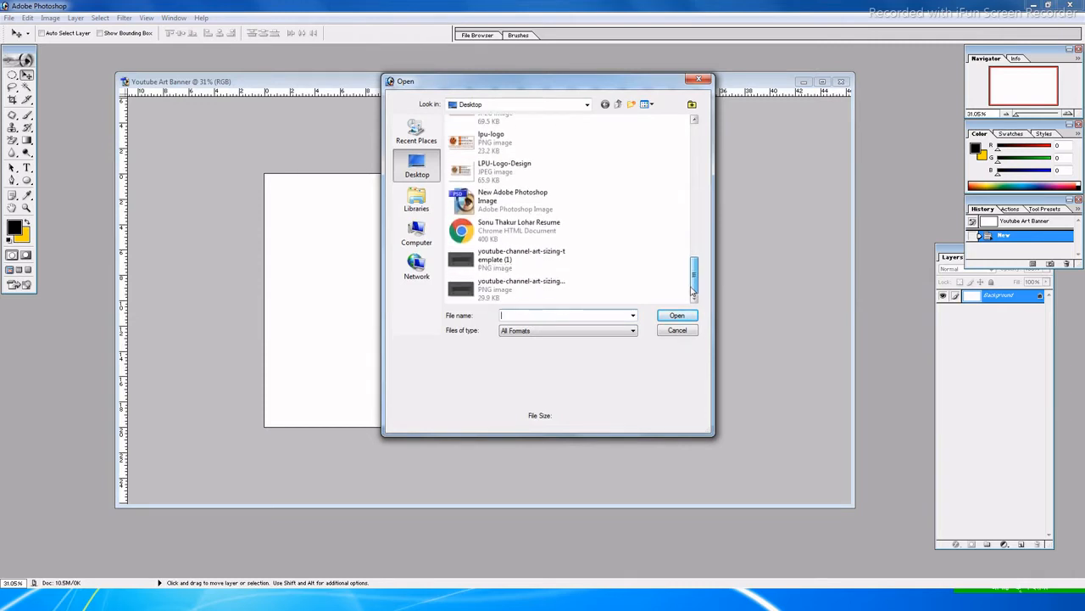
pyautogui.click(523, 258)
pyautogui.doubleClick(523, 258)
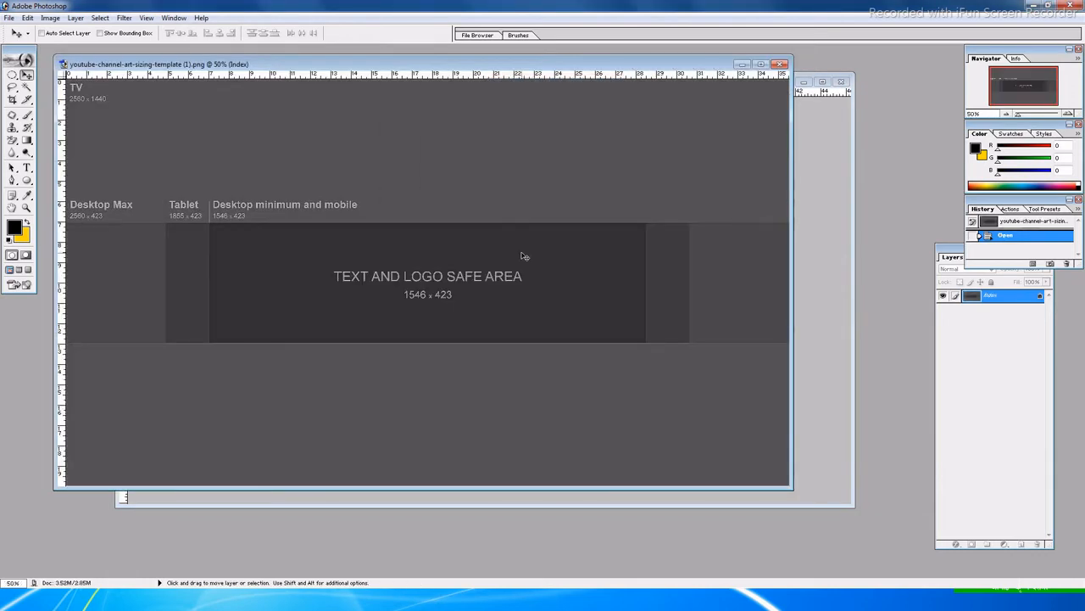
# Copy the entire sizing template into the Youtube Art Banner document and align it to cover the canvas.
pyautogui.moveTo(497, 65); pyautogui.dragTo(563, 208)
pyautogui.hotkey('ctrl', 'a')
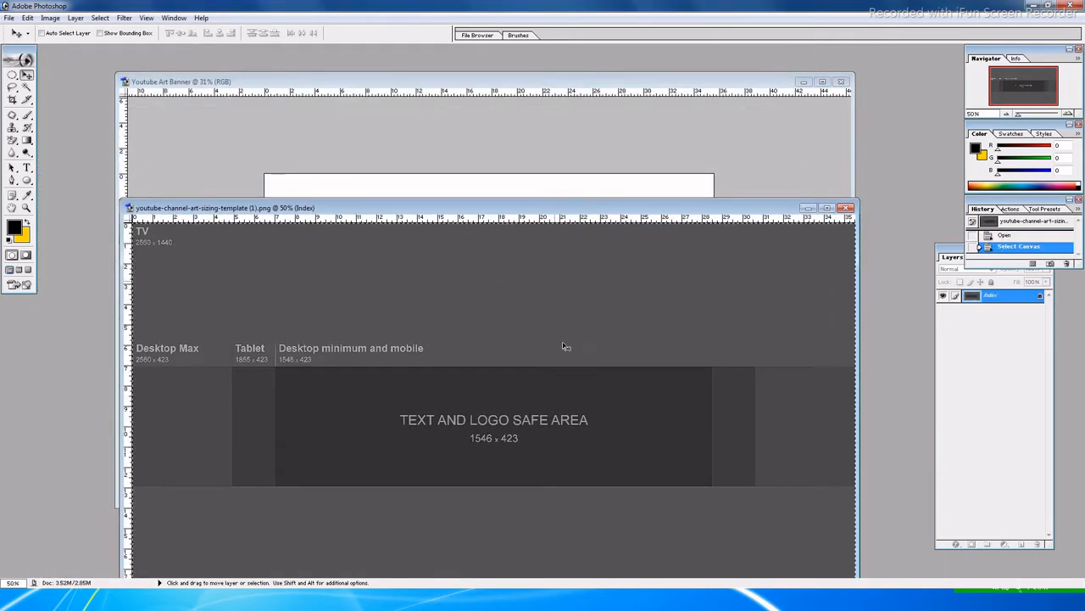
pyautogui.moveTo(558, 378); pyautogui.dragTo(532, 193)
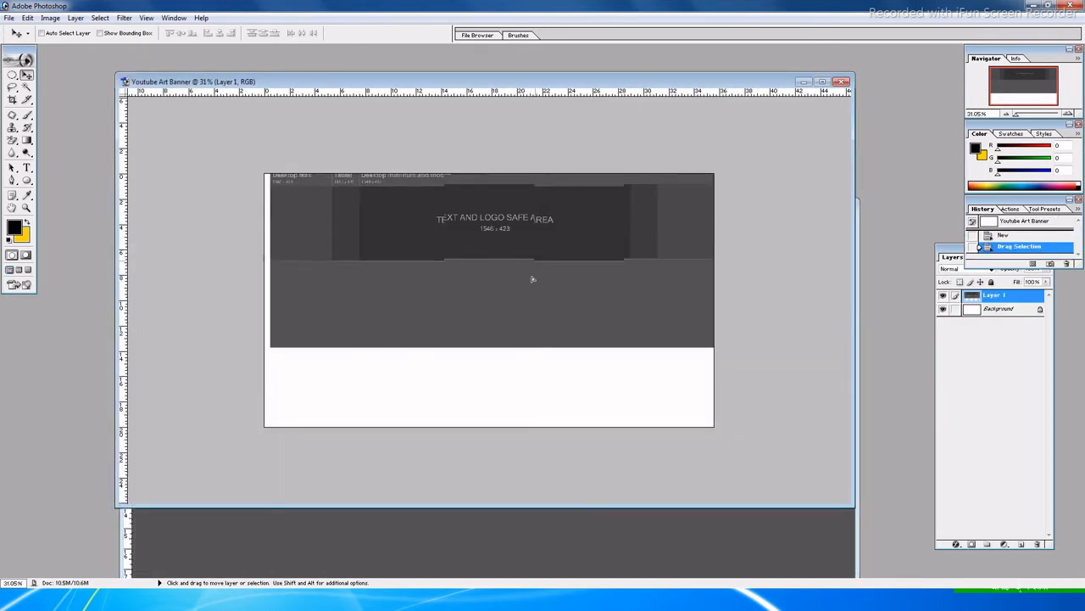
pyautogui.moveTo(534, 263); pyautogui.dragTo(529, 342)
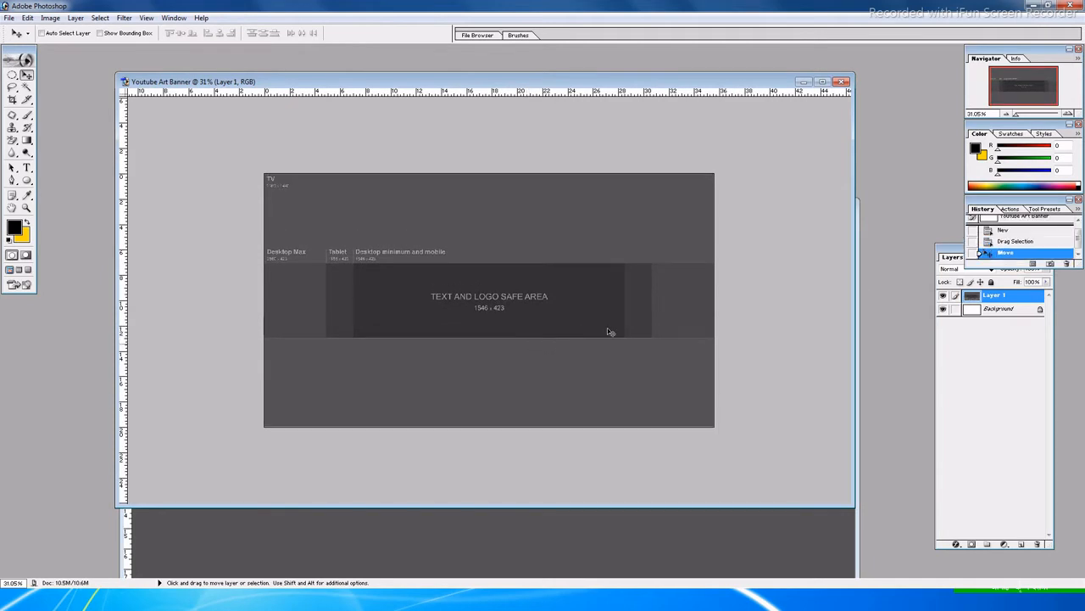
# Close the sizing template image without saving its changes.
pyautogui.click(799, 558)
pyautogui.click(845, 208)
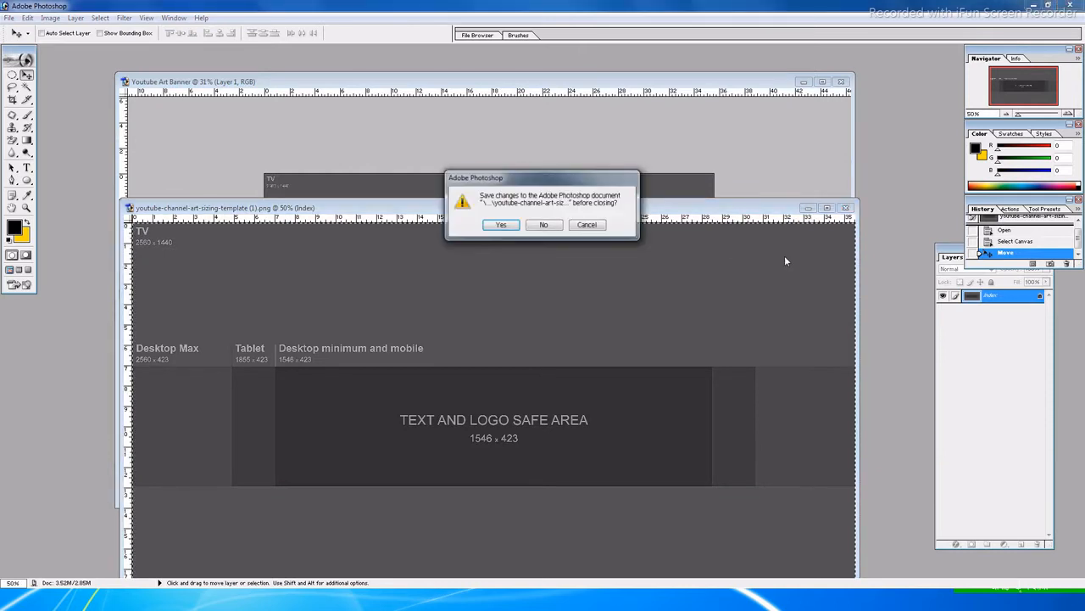
pyautogui.click(544, 223)
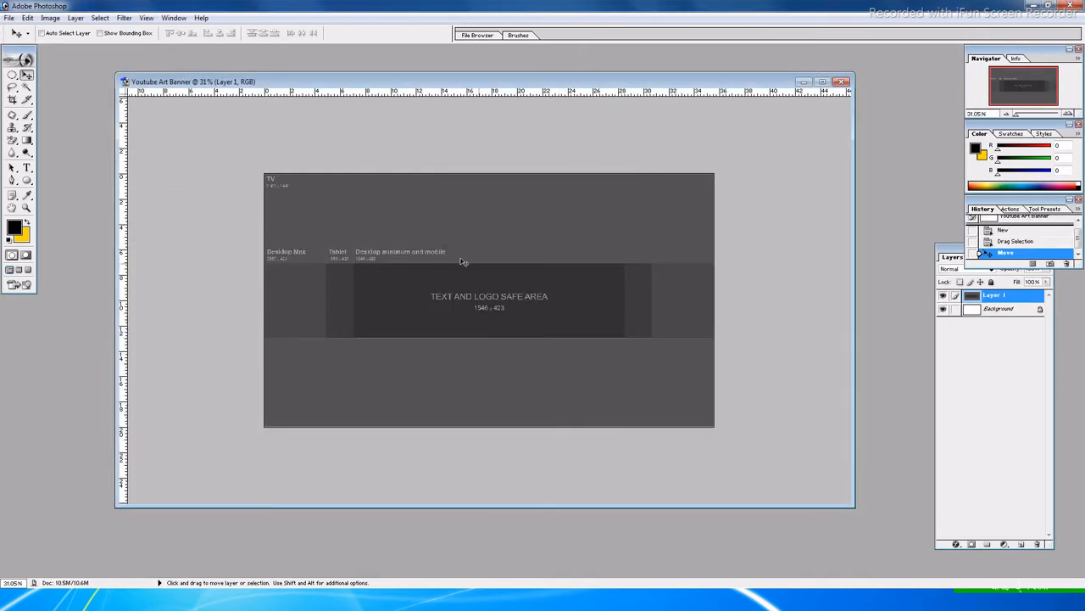
# Zoom the banner to about 41.3%, then enlarge its document window and reposition it beside the toolbox.
pyautogui.scroll(-2, 462, 273)
pyautogui.scroll(4, 462, 273)
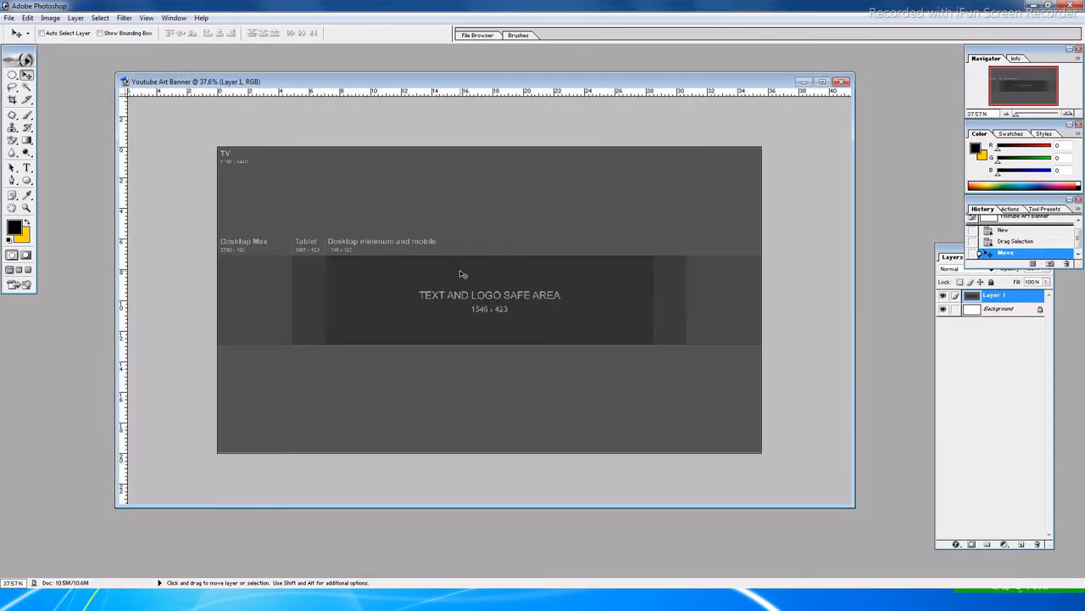
pyautogui.scroll(1, 462, 273)
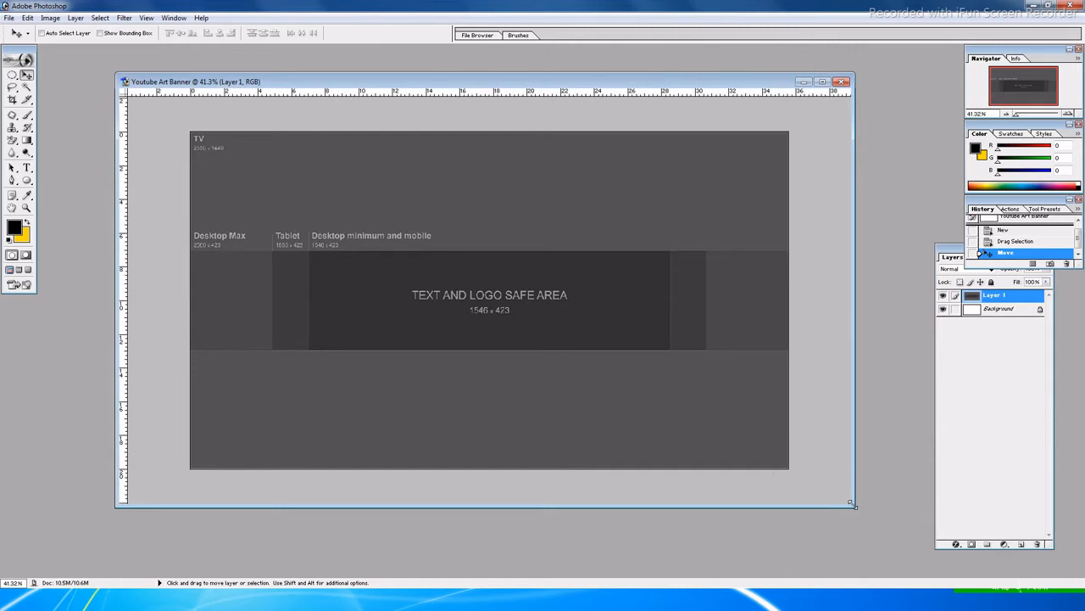
pyautogui.moveTo(852, 502); pyautogui.dragTo(907, 555)
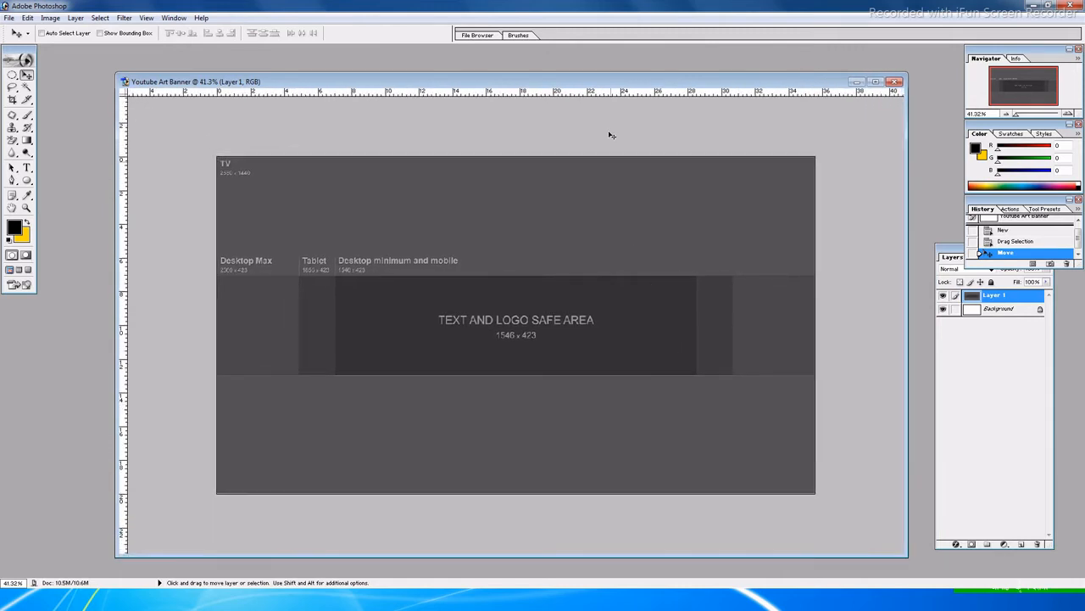
pyautogui.moveTo(585, 81); pyautogui.dragTo(518, 55)
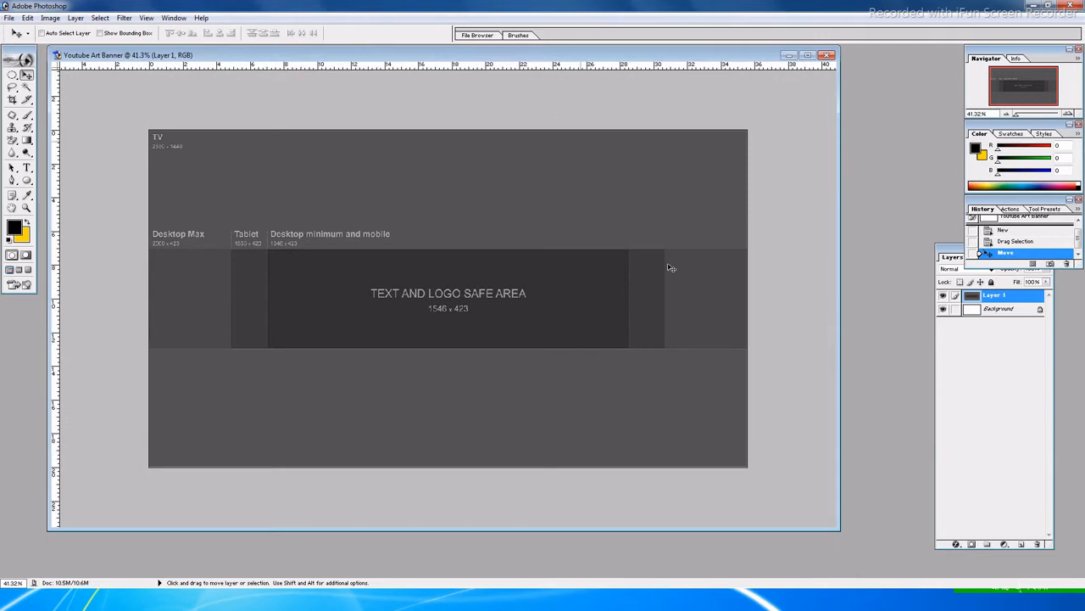
pyautogui.moveTo(838, 525); pyautogui.dragTo(892, 575)
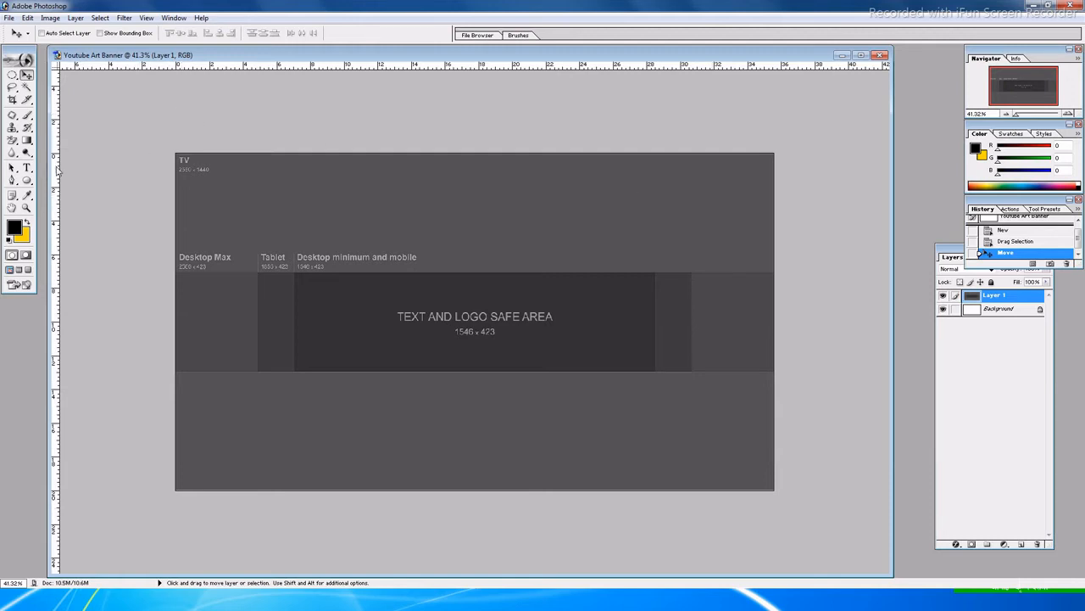
# Place four vertical guides along the left and right edges of the template's Tablet area and text and logo safe area.
pyautogui.moveTo(59, 173); pyautogui.dragTo(147, 191)
pyautogui.hotkey('ctrl', 'z')
pyautogui.moveTo(309, 176); pyautogui.dragTo(256, 166)
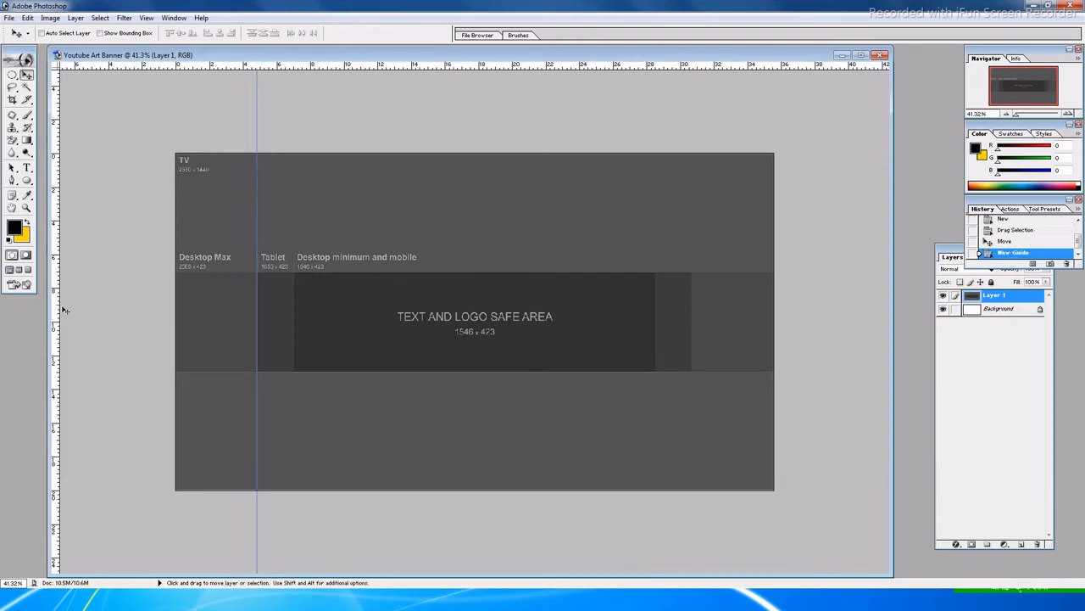
pyautogui.moveTo(240, 333); pyautogui.dragTo(294, 337)
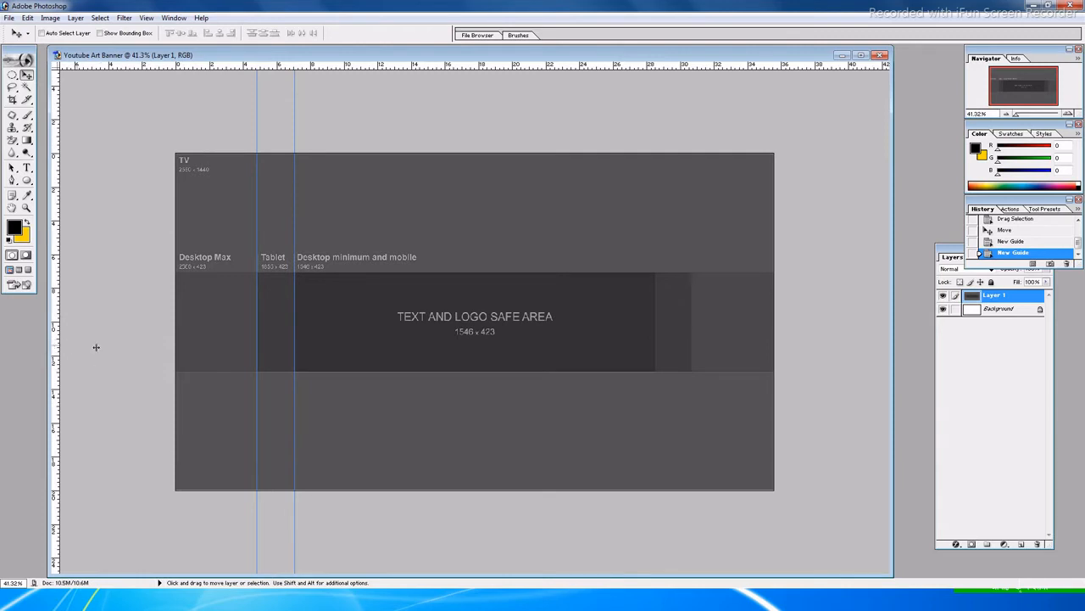
pyautogui.moveTo(619, 378); pyautogui.dragTo(655, 379)
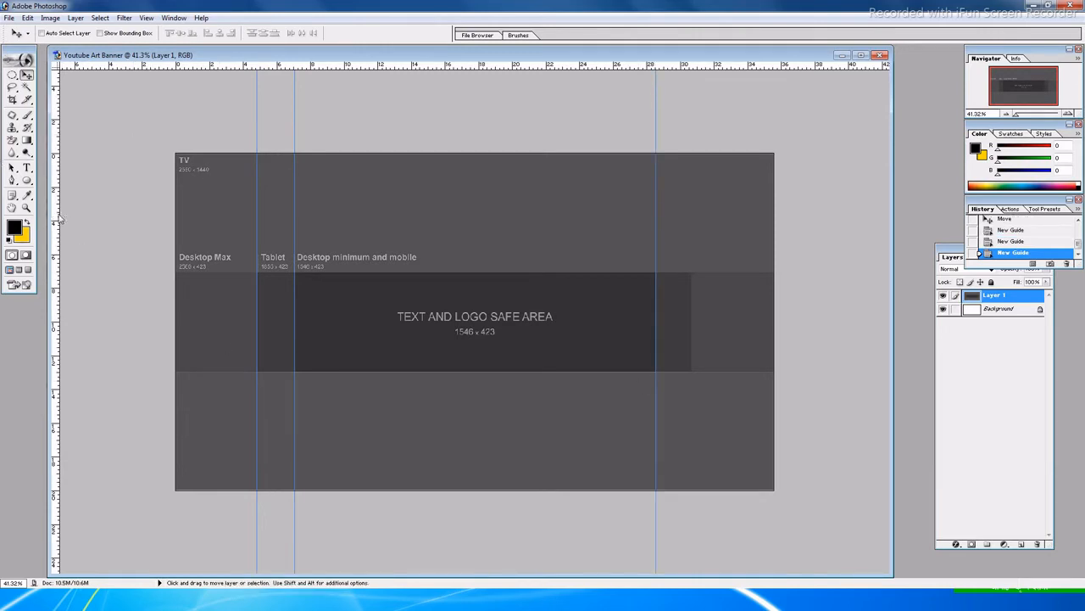
pyautogui.moveTo(768, 224); pyautogui.dragTo(690, 221)
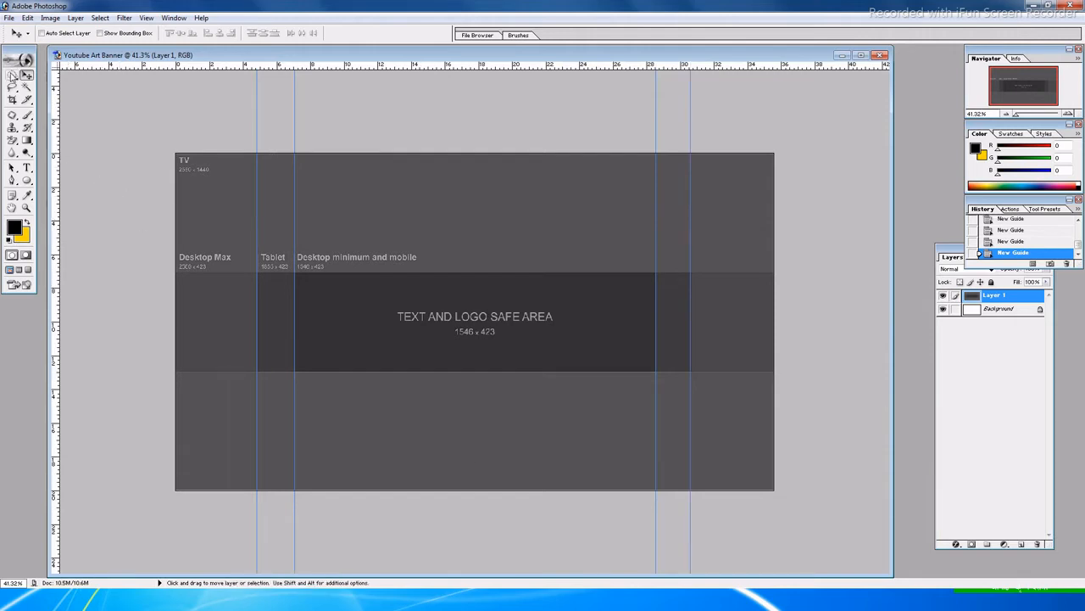
# Select the full-width area above the central band with the Rectangular Marquee and fill it with black on Layer 1.
pyautogui.click(14, 77)
pyautogui.click(74, 75)
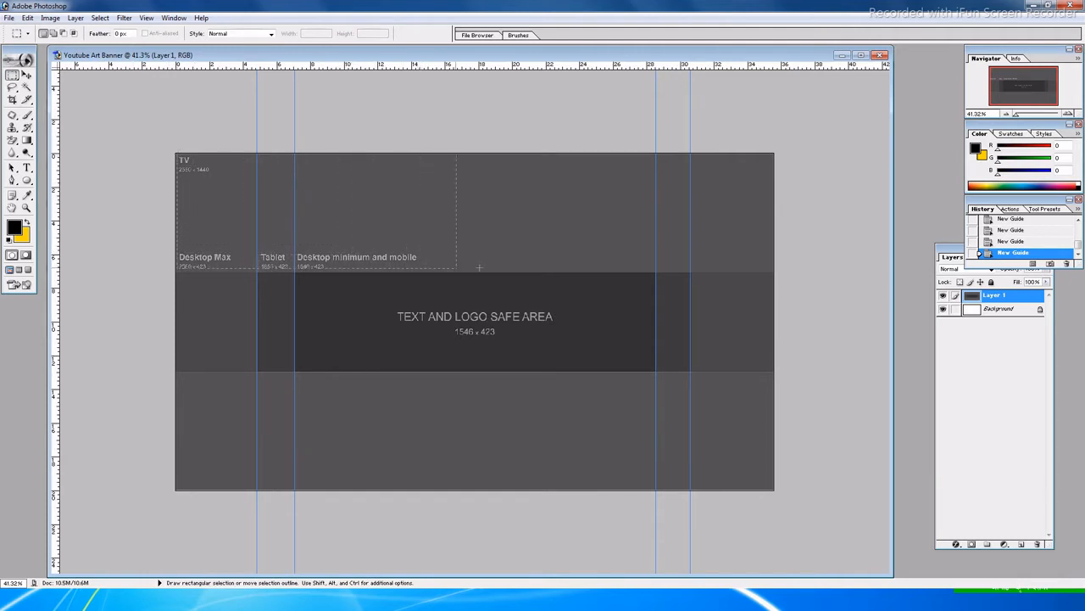
pyautogui.moveTo(480, 268); pyautogui.dragTo(526, 263)
pyautogui.moveTo(641, 274); pyautogui.dragTo(781, 272)
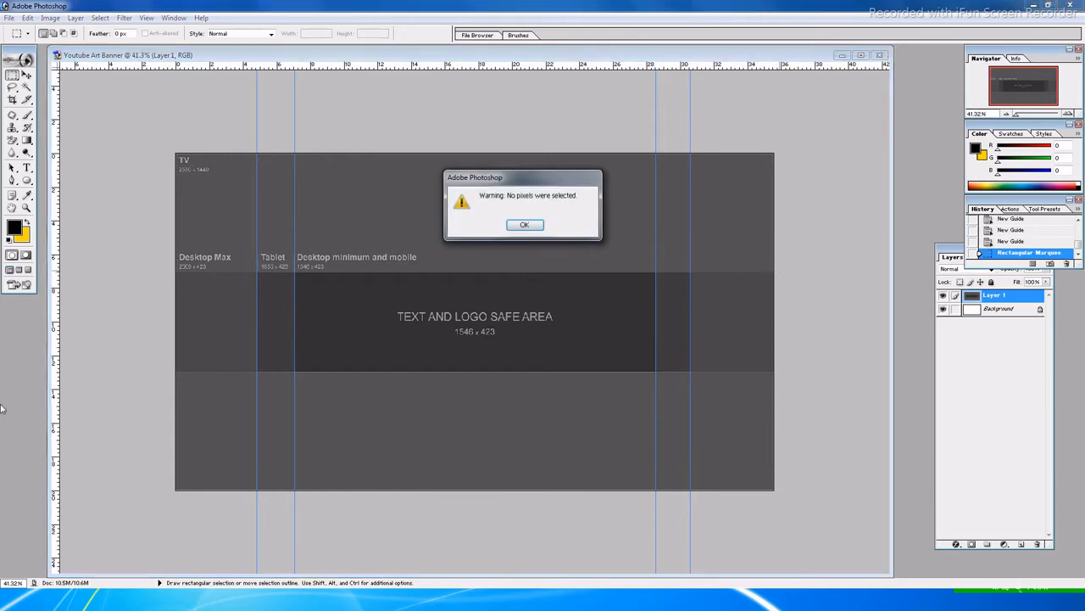
pyautogui.click(522, 227)
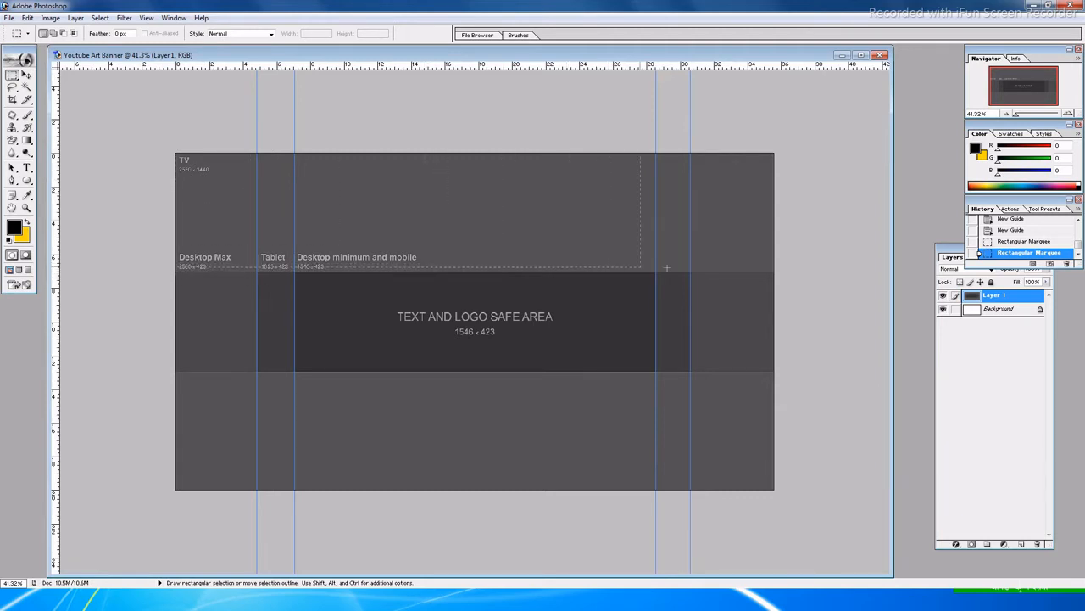
pyautogui.moveTo(755, 269); pyautogui.dragTo(775, 274)
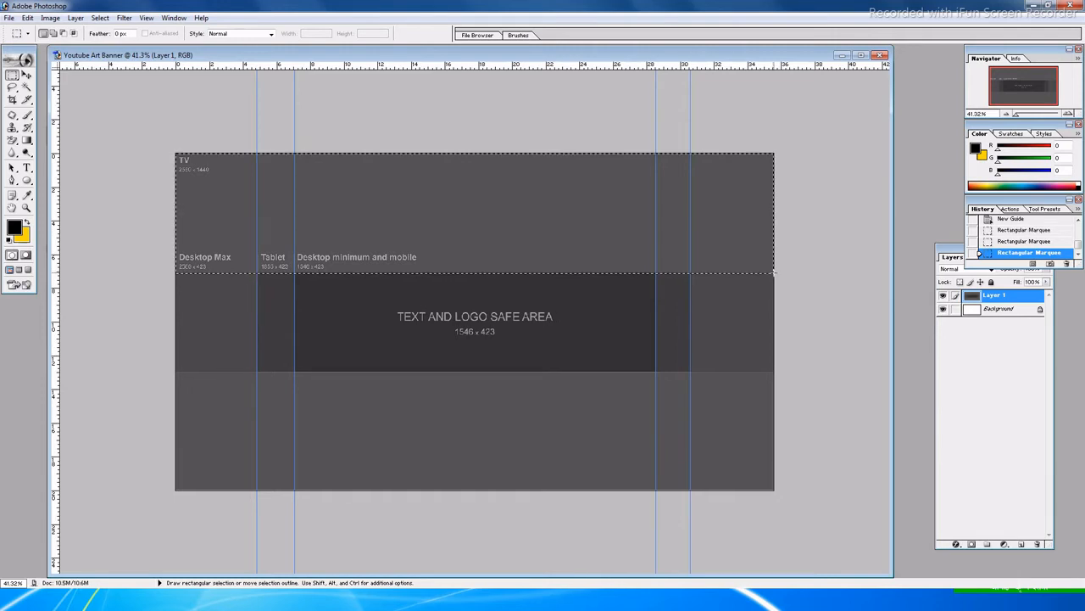
pyautogui.click(26, 222)
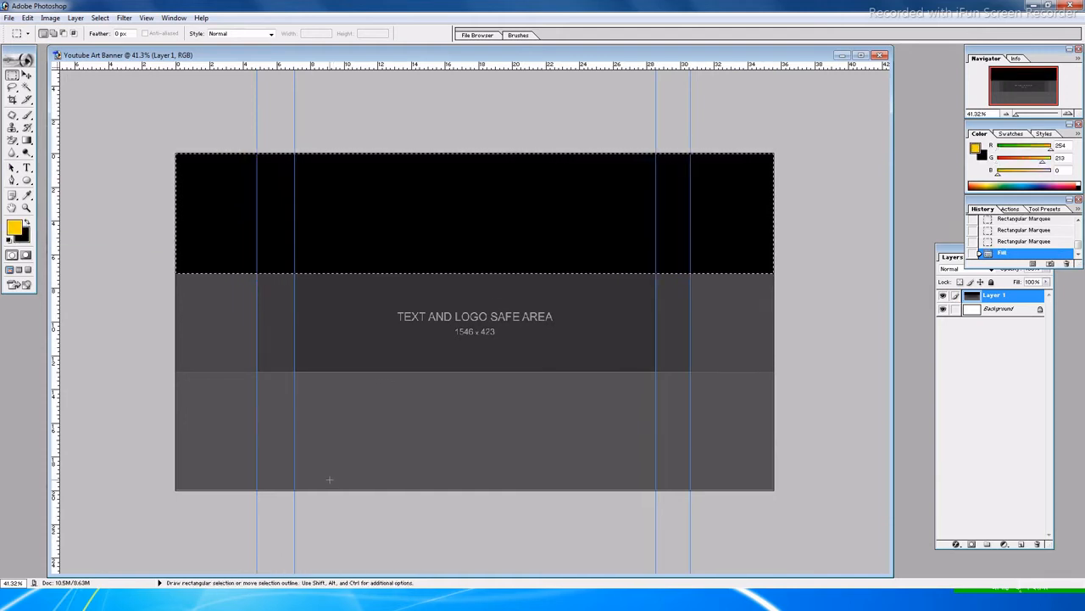
# Copy the black block down over the area below the central band, deselect it and nudge the layer up.
pyautogui.press('v')
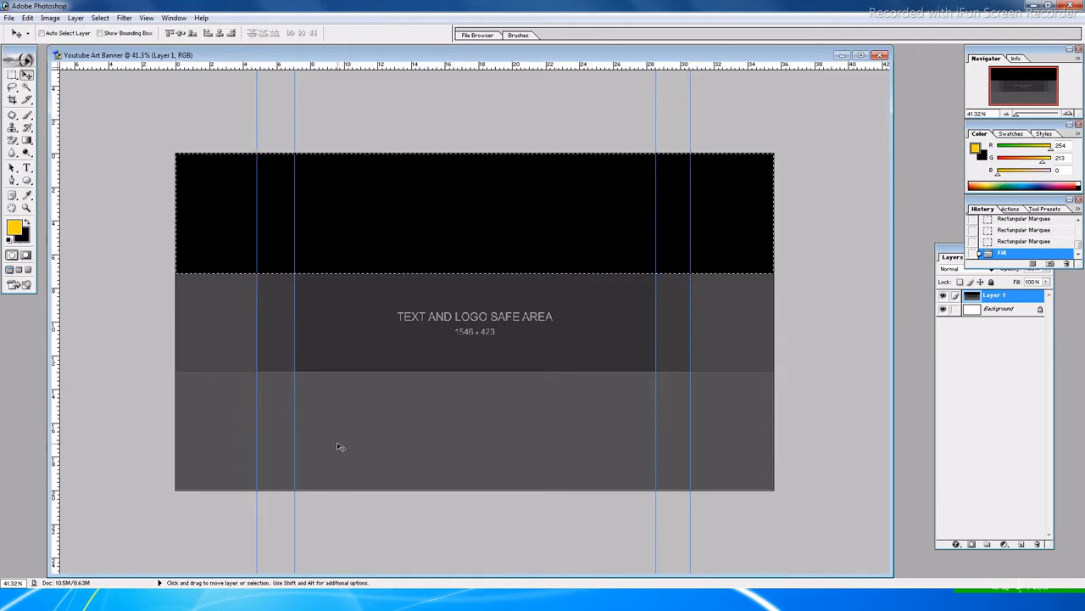
pyautogui.hotkey('alt', 'Down')
pyautogui.hotkey('alt', 'Down')
pyautogui.hotkey('alt', 'Down')
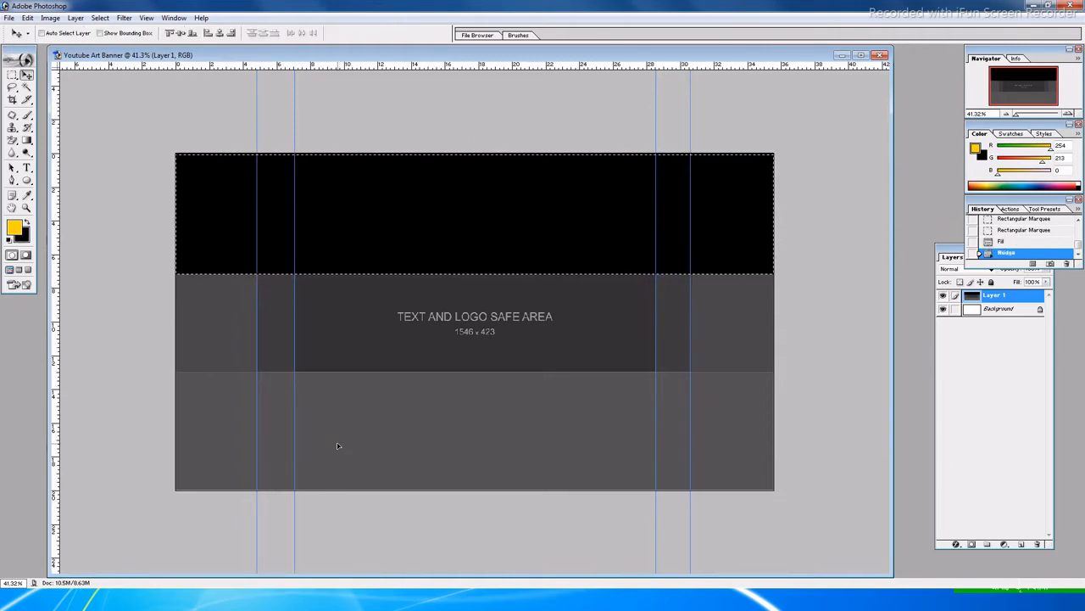
pyautogui.hotkey('alt', 'shift', 'Down')
pyautogui.hotkey('alt', 'shift', 'Down')
pyautogui.hotkey('alt', 'shift', 'Down')
pyautogui.moveTo(389, 230); pyautogui.dragTo(396, 430)
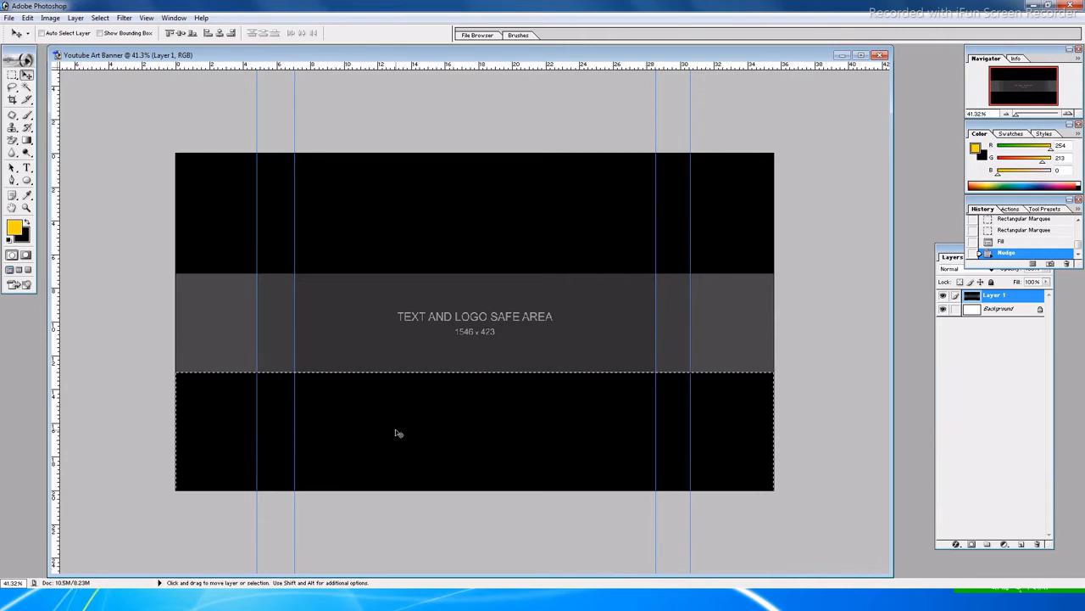
pyautogui.hotkey('ctrl', 'd')
pyautogui.press('Up')
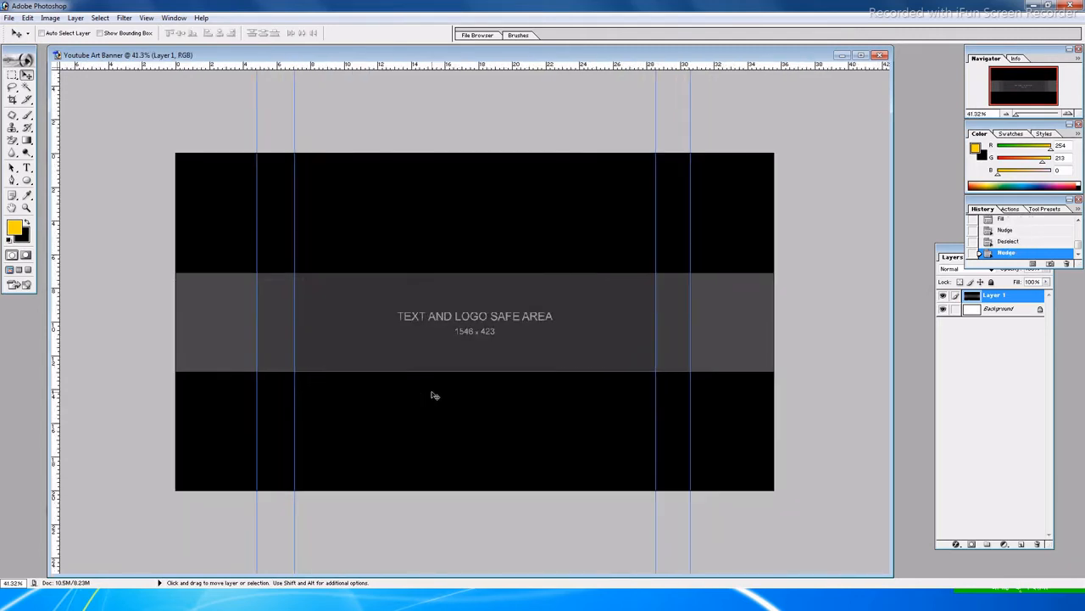
# Draw a full-width yellow rectangle shape covering the central band between the two black areas and fit it to the canvas edges.
pyautogui.scroll(1, 432, 393)
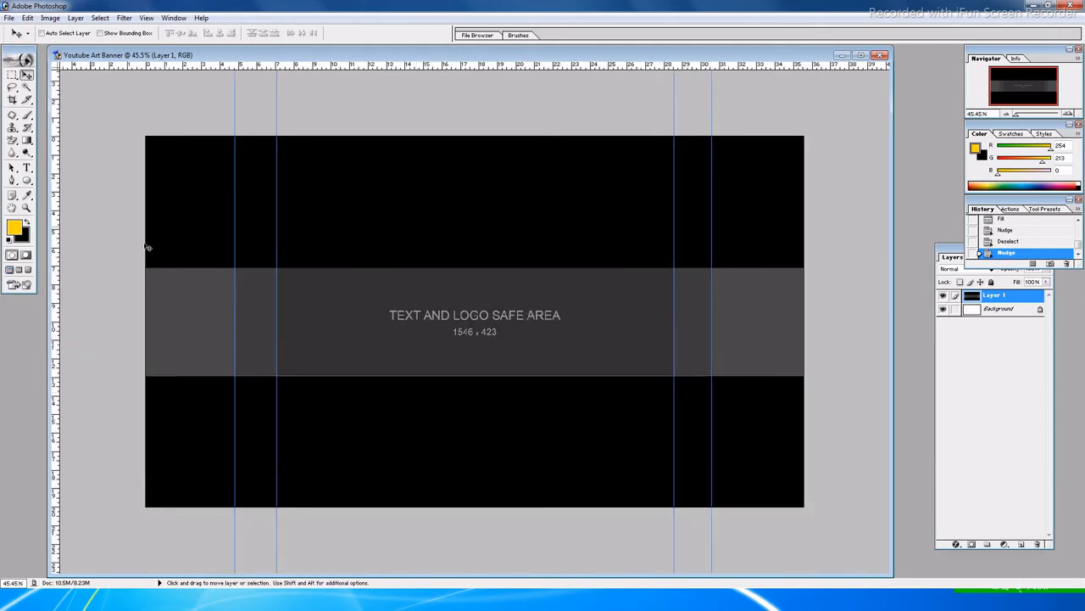
pyautogui.click(26, 181)
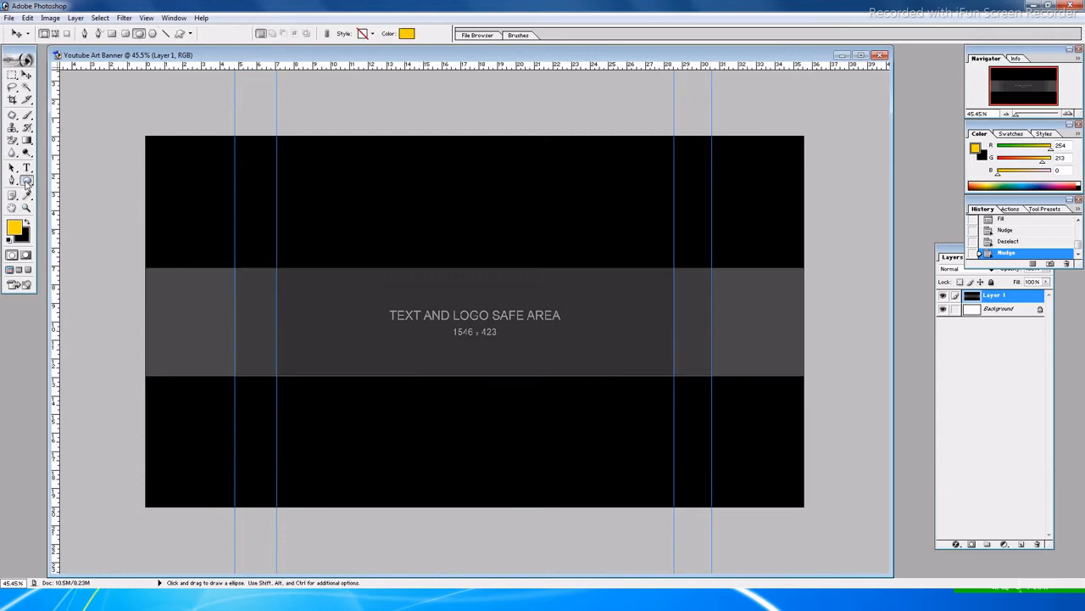
pyautogui.rightClick(26, 180)
pyautogui.click(64, 181)
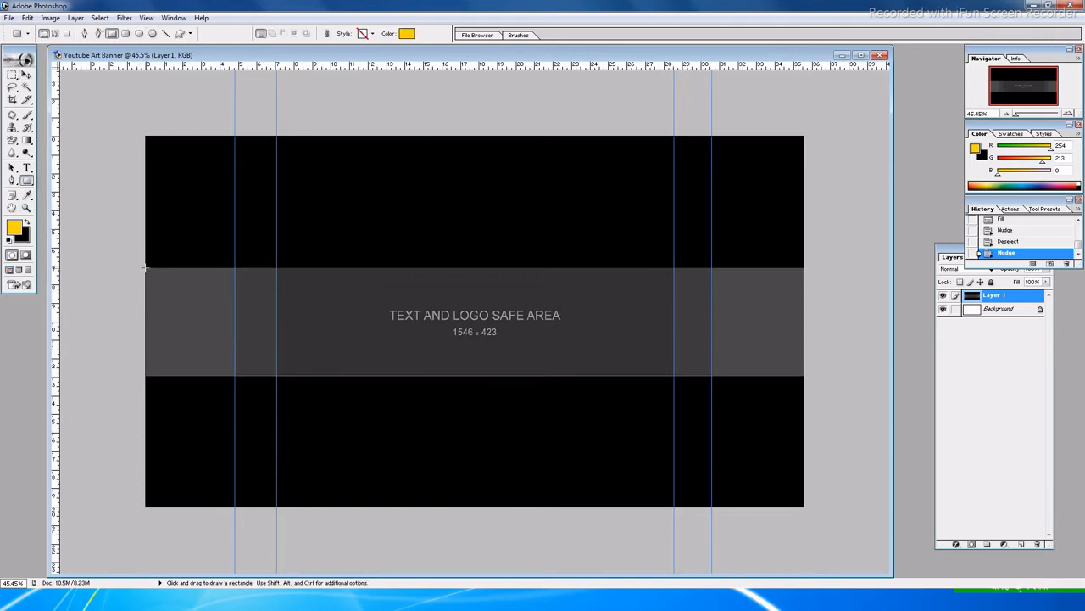
pyautogui.moveTo(151, 274); pyautogui.dragTo(805, 376)
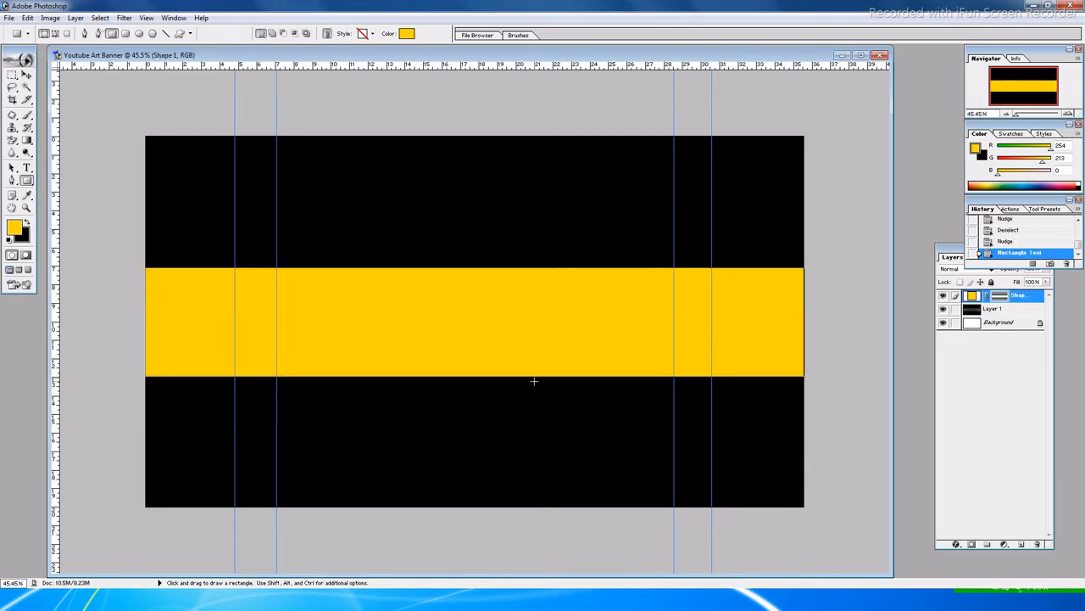
pyautogui.hotkey('ctrl', '+')
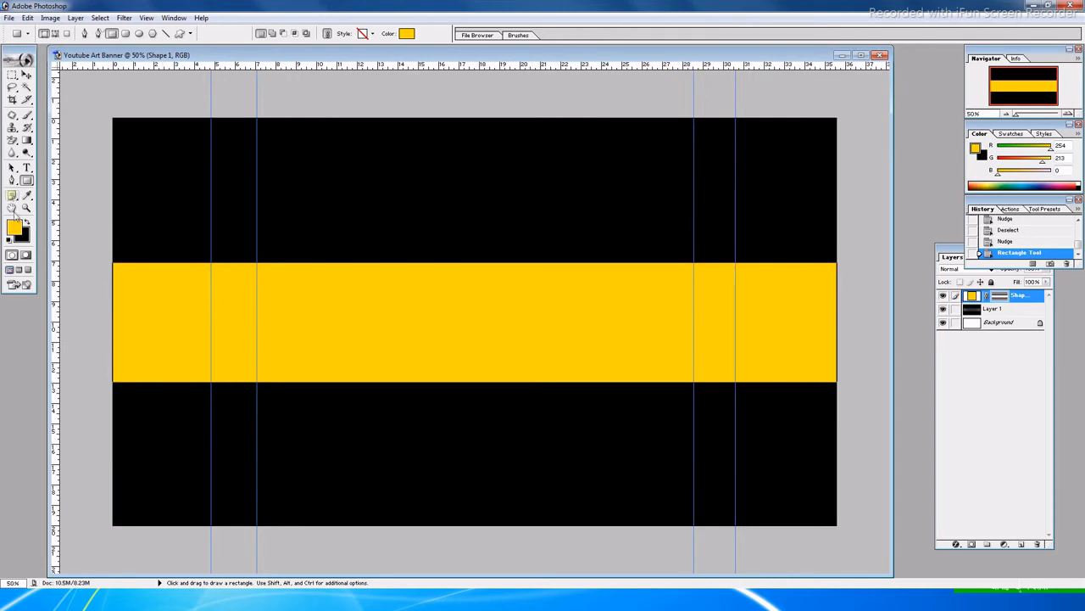
pyautogui.hotkey('ctrl', 't')
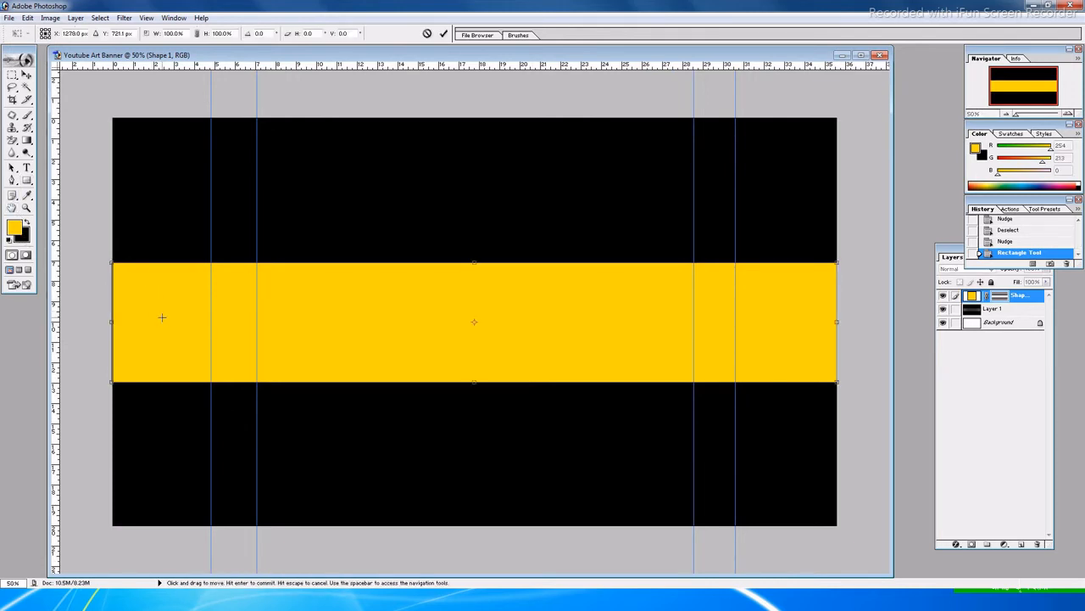
pyautogui.press('Return')
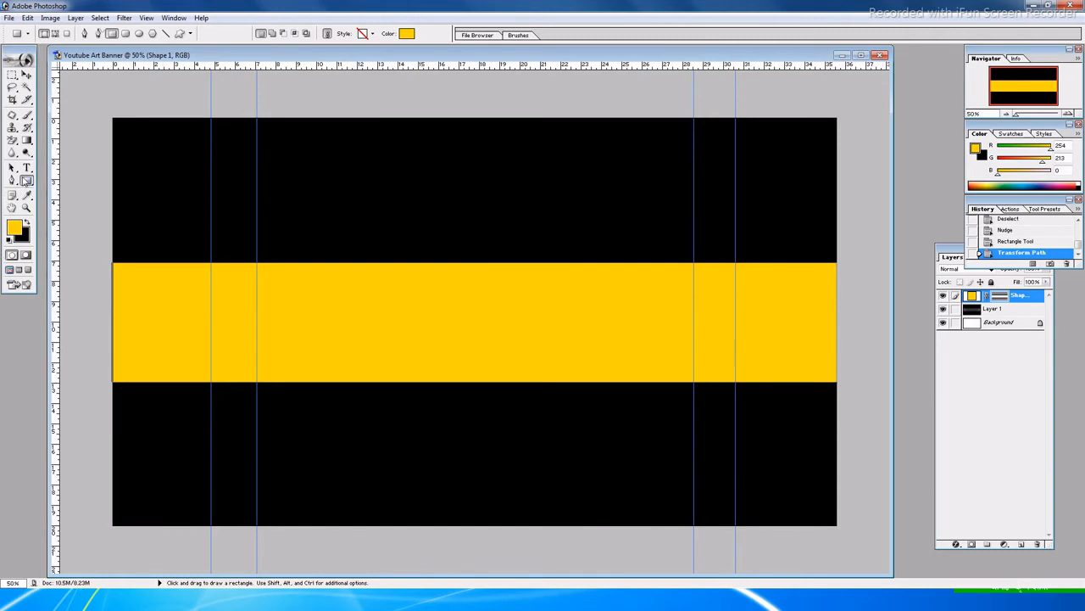
pyautogui.moveTo(26, 180); pyautogui.dragTo(65, 181)
pyautogui.click(407, 33)
pyautogui.moveTo(222, 433); pyautogui.dragTo(107, 599)
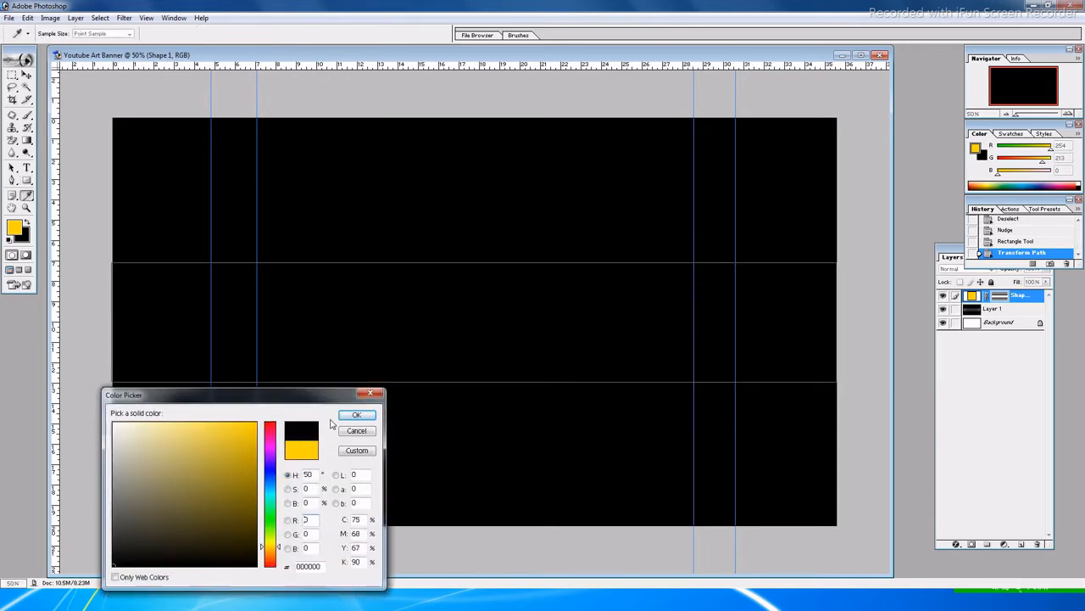
pyautogui.click(357, 431)
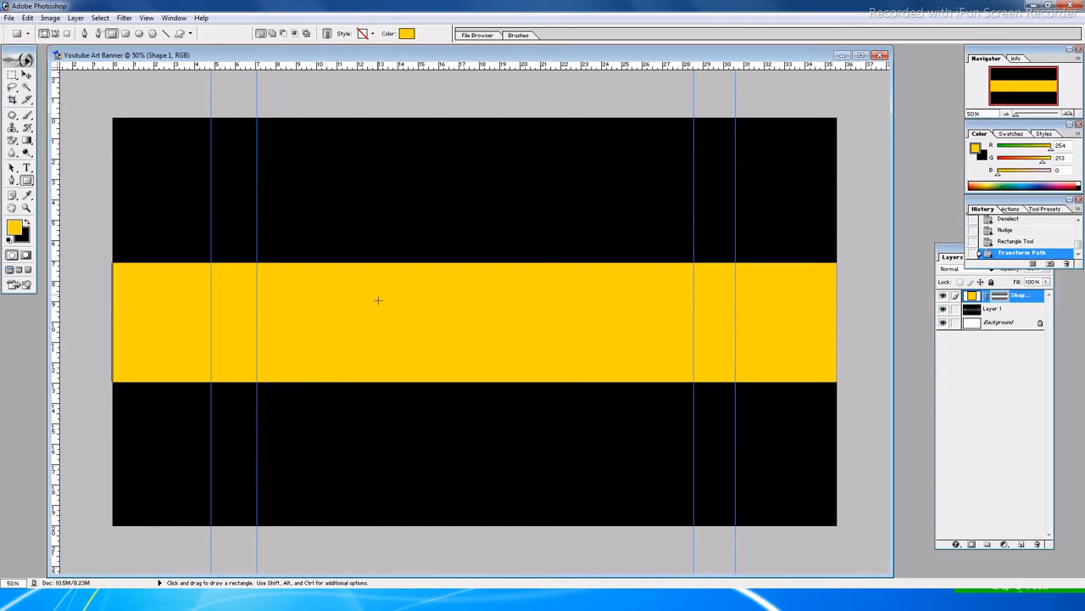
# Draw a black (000000) rectangle shape over the right part of the yellow band and bring its layer to the front.
pyautogui.click(1000, 323)
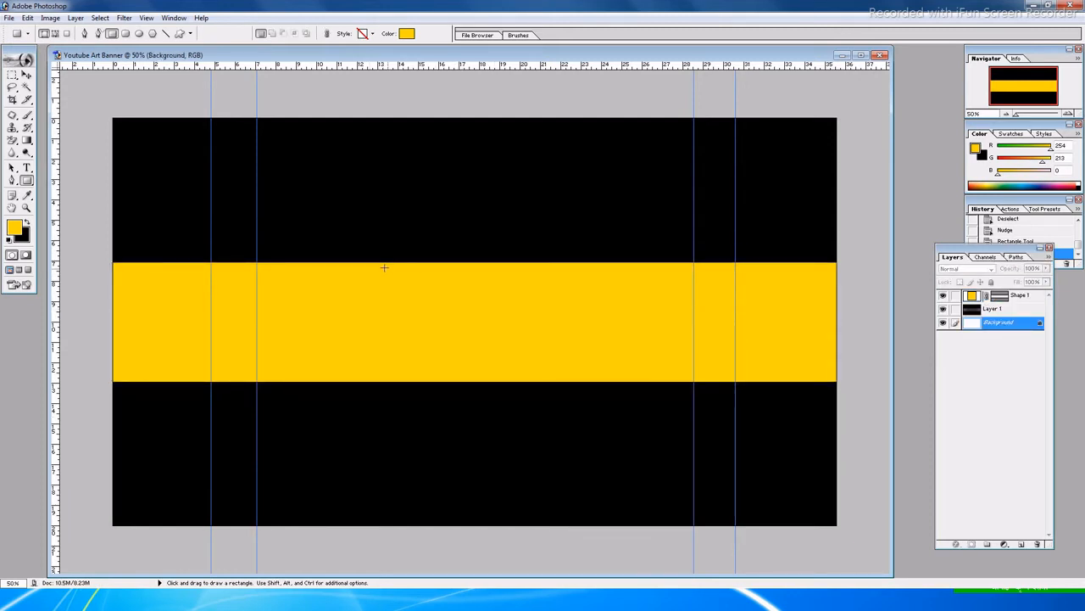
pyautogui.click(408, 35)
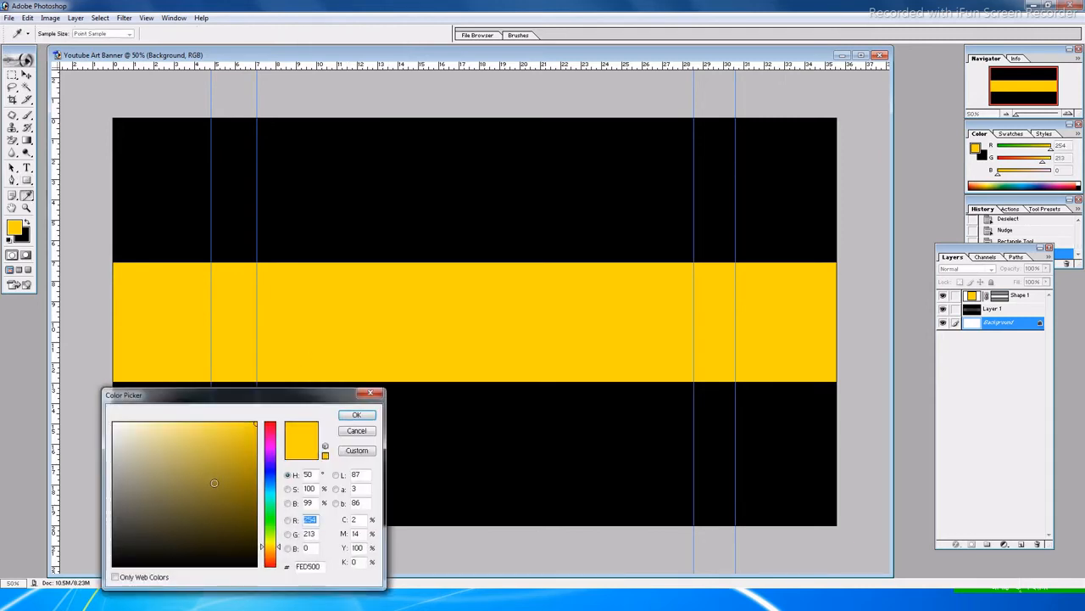
pyautogui.moveTo(214, 483); pyautogui.dragTo(111, 564)
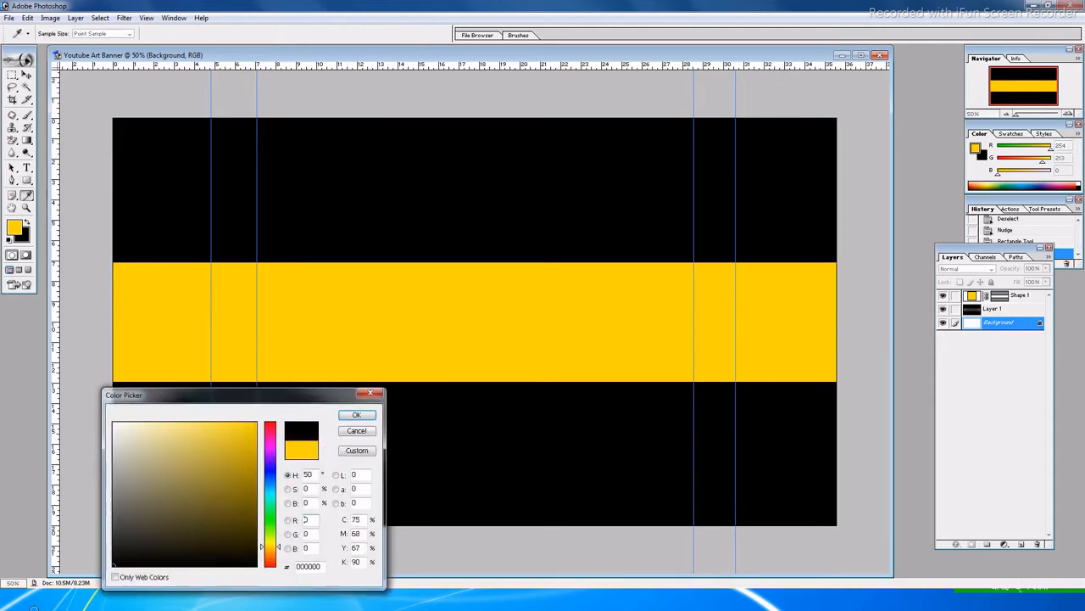
pyautogui.click(357, 415)
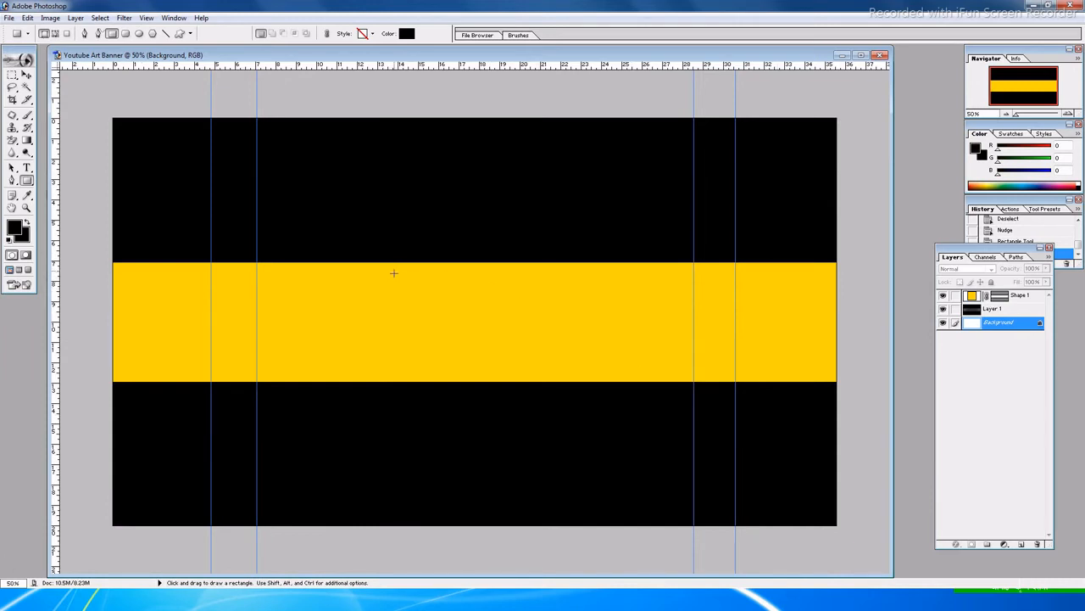
pyautogui.moveTo(392, 280); pyautogui.dragTo(839, 358)
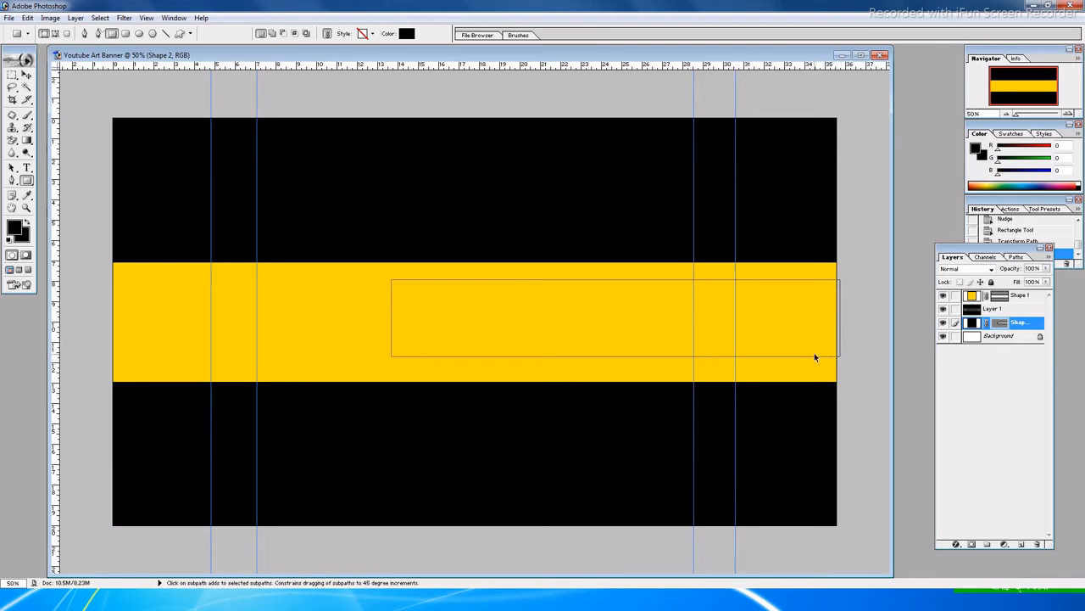
pyautogui.hotkey('ctrl', 'shift', ']')
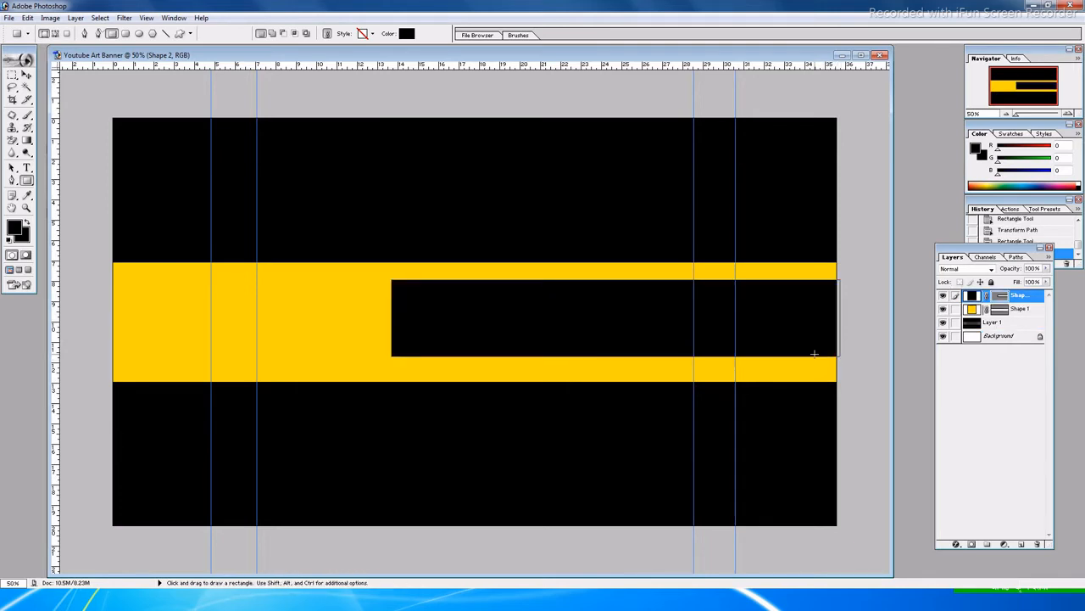
# Rotate the black rectangle to about -2.3° and move its centre to about X 1774.9 px, Y 718 px.
pyautogui.hotkey('ctrl', 'y')
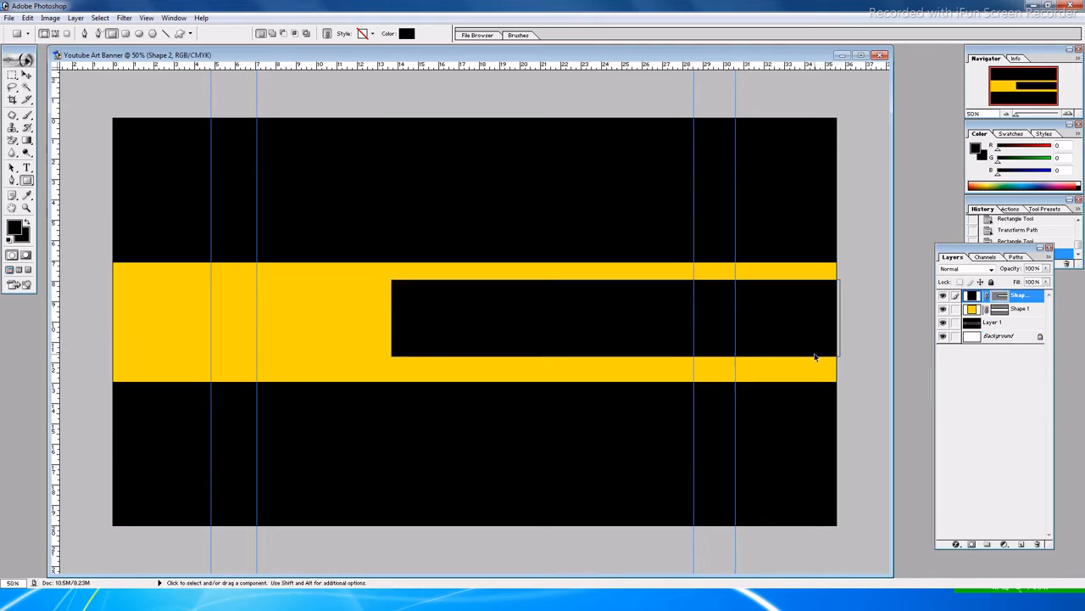
pyautogui.hotkey('ctrl', 't')
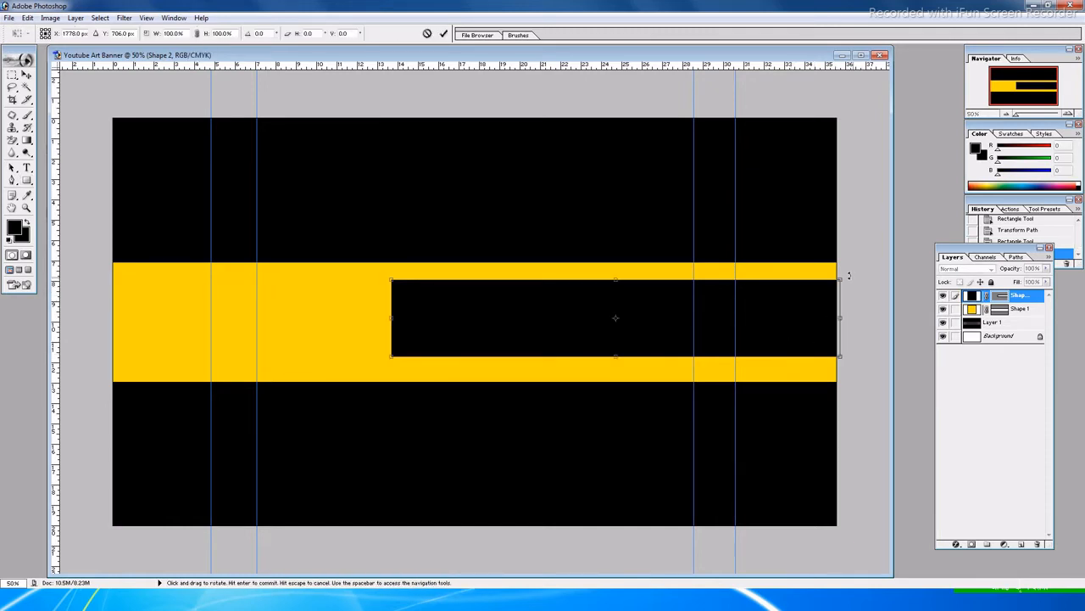
pyautogui.moveTo(849, 276); pyautogui.dragTo(842, 266)
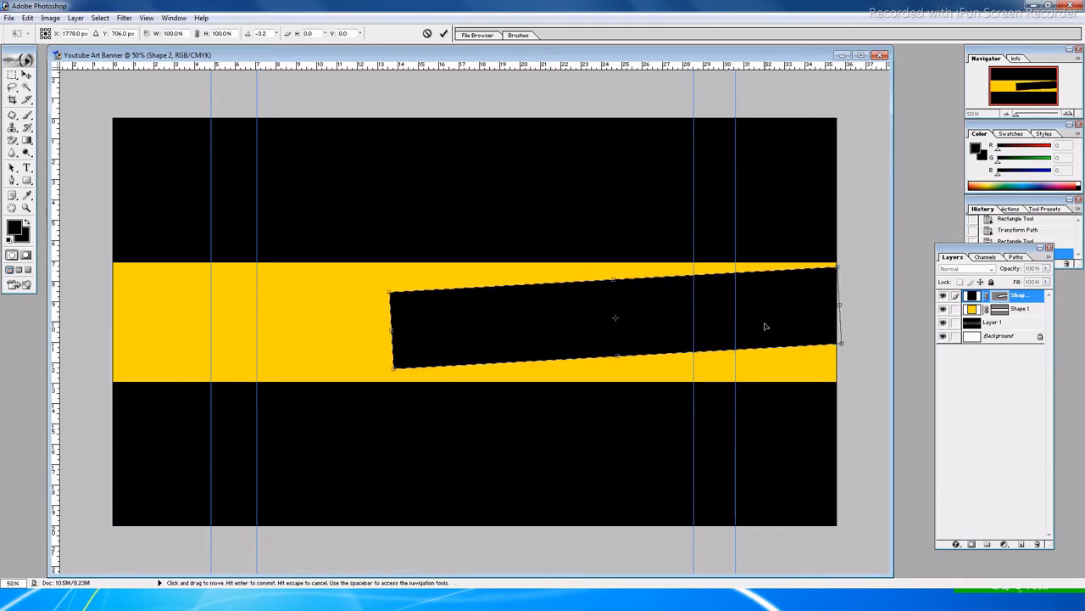
pyautogui.moveTo(765, 326); pyautogui.dragTo(764, 327)
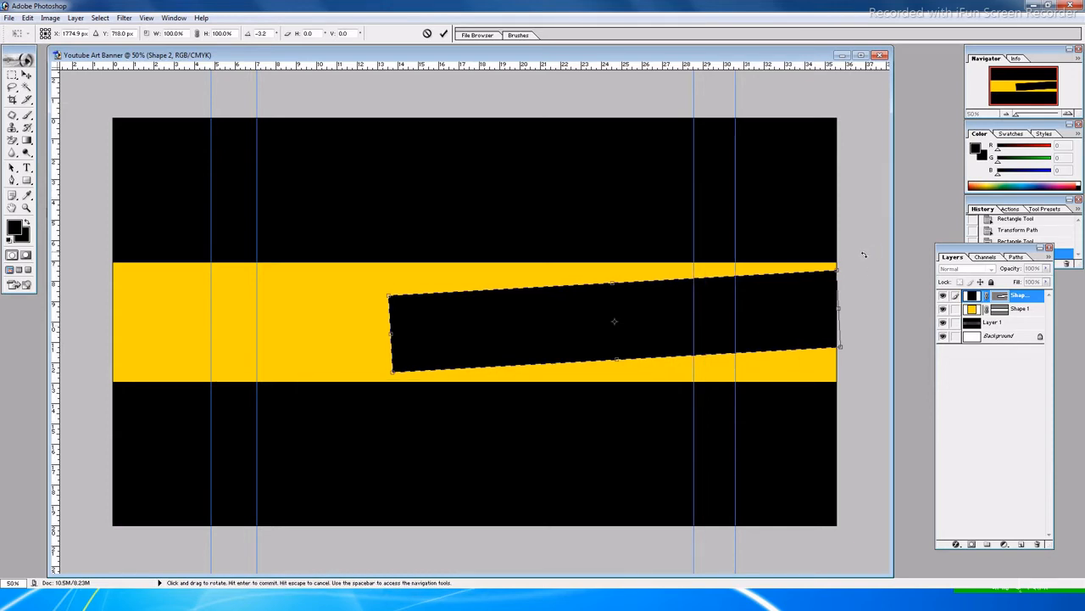
pyautogui.moveTo(864, 253); pyautogui.dragTo(866, 255)
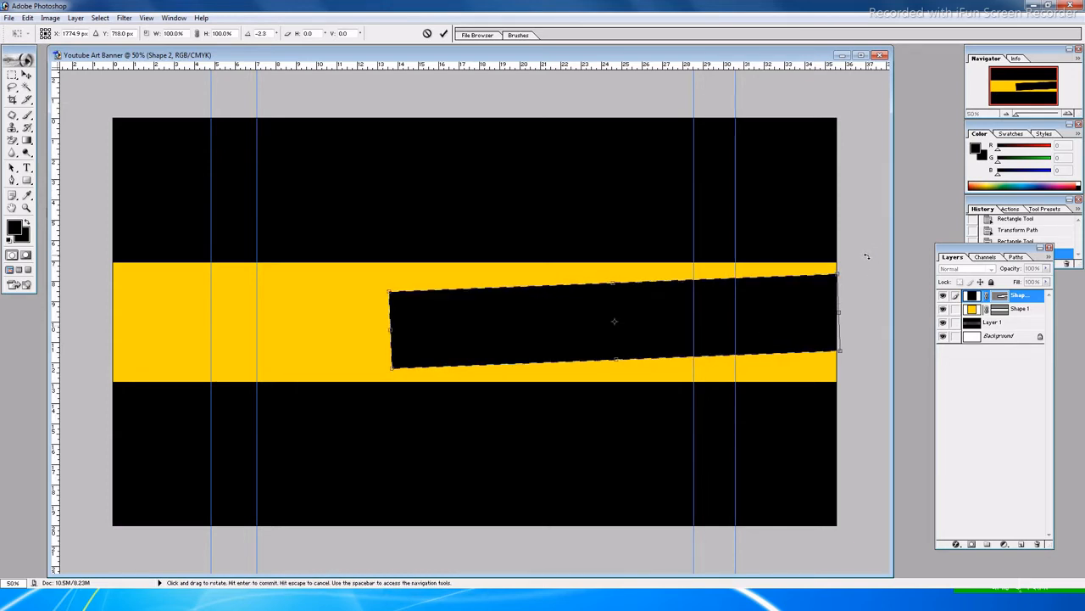
pyautogui.press('Return')
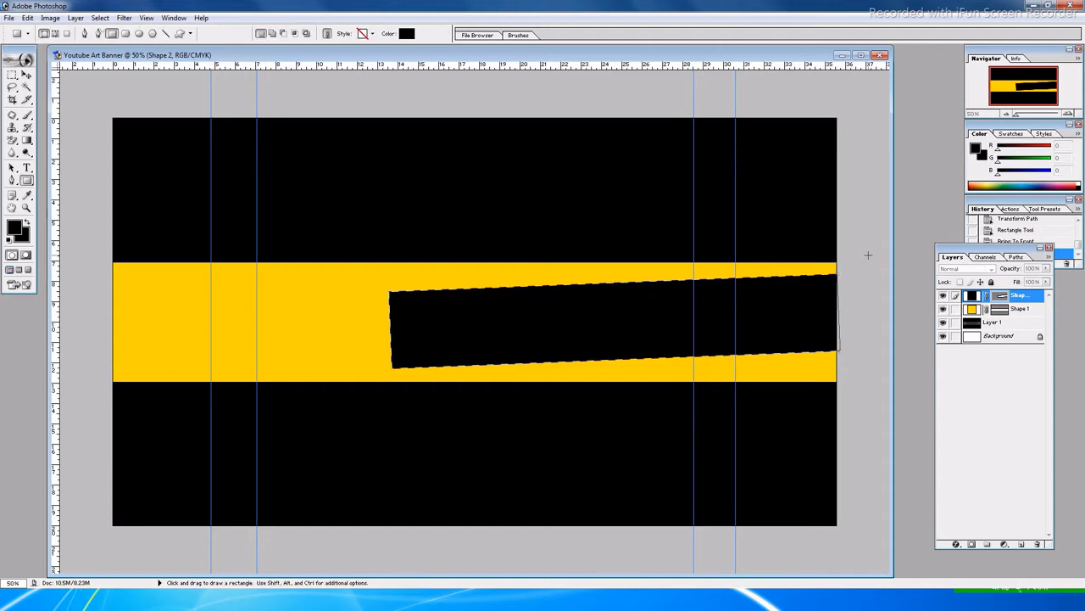
pyautogui.scroll(-1, 642, 329)
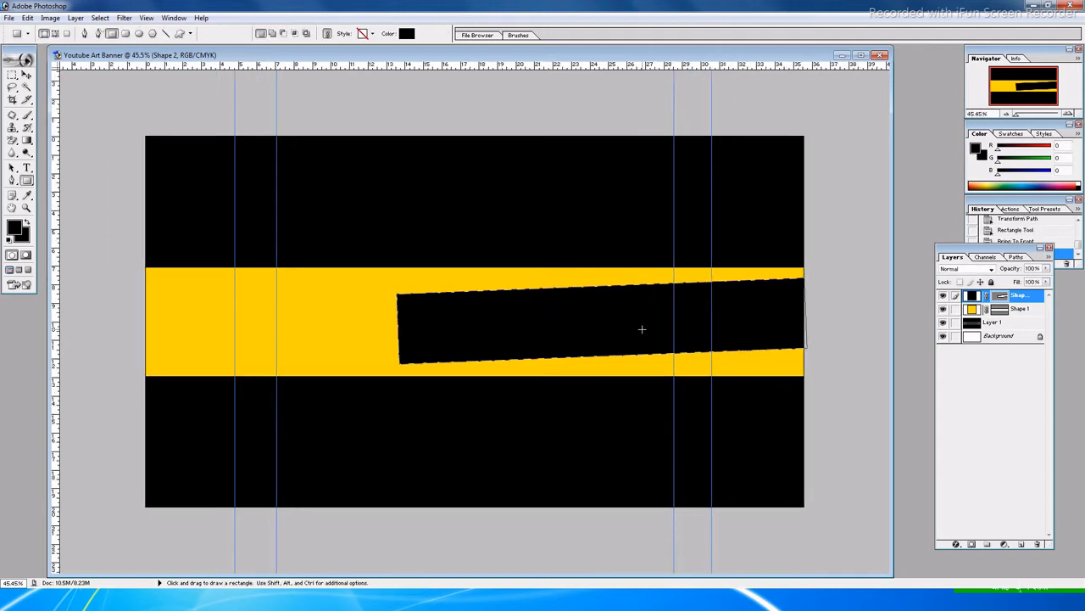
# Maximize the document window and move the Layers panel off the banner's right edge.
pyautogui.scroll(2, 642, 329)
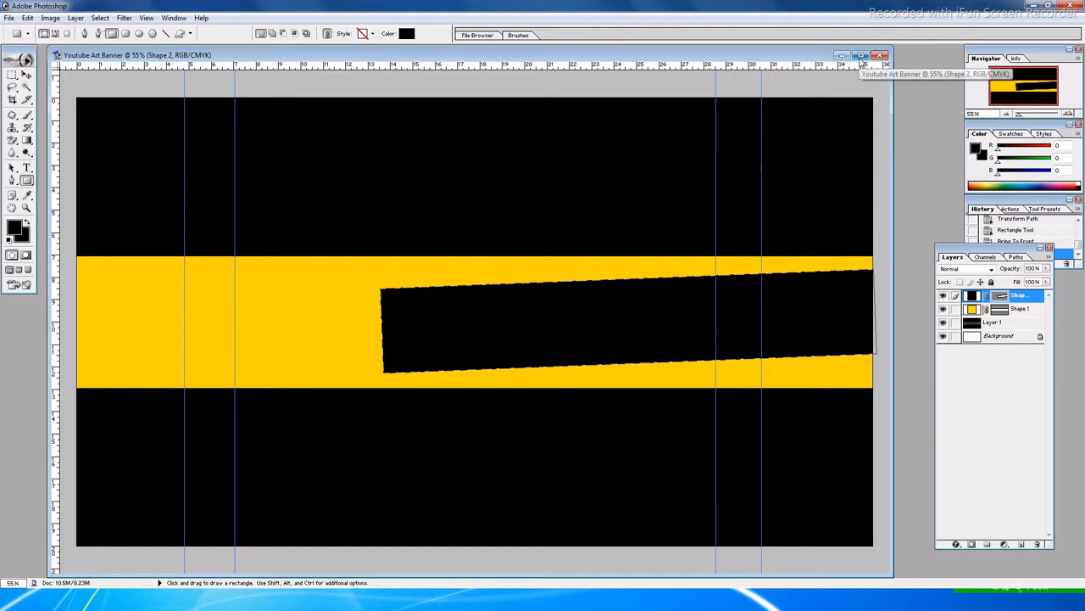
pyautogui.click(860, 55)
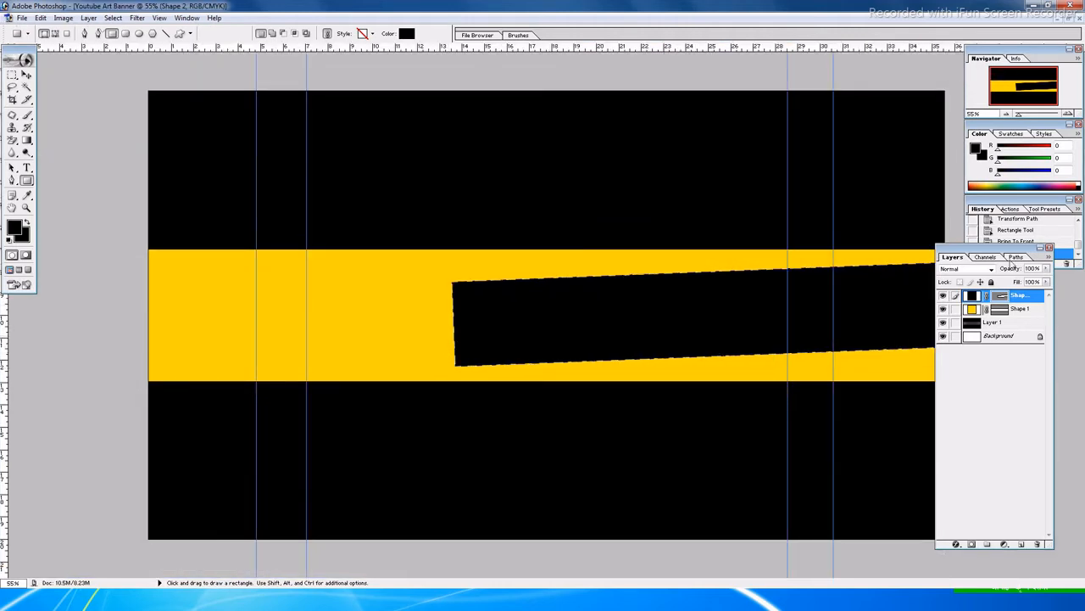
pyautogui.moveTo(1015, 249); pyautogui.dragTo(1046, 256)
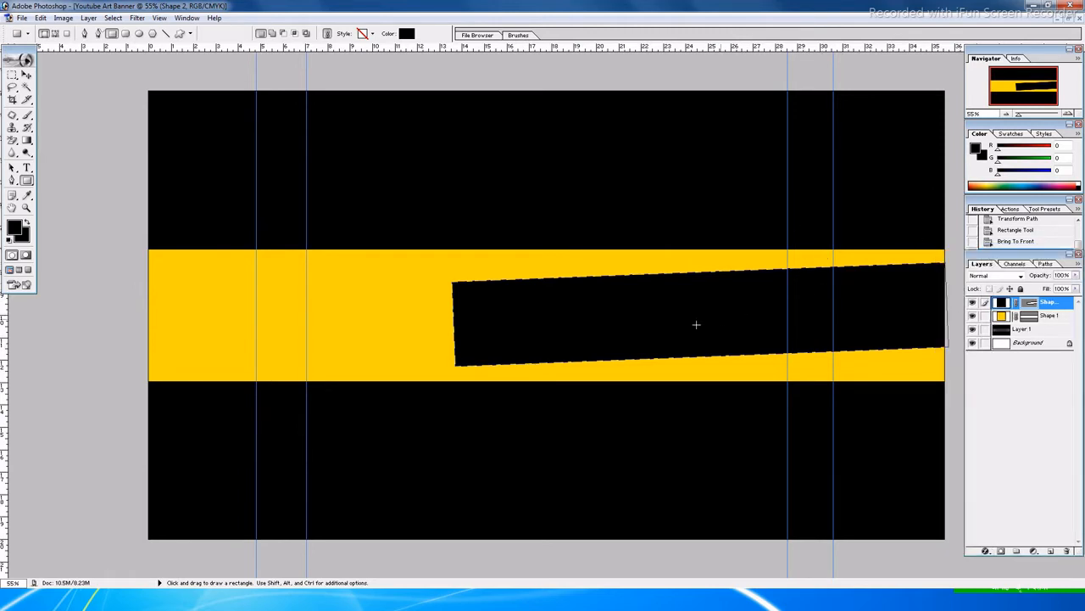
# Duplicate the tilted black rectangle with the copy shifted slightly left and down.
pyautogui.press('v')
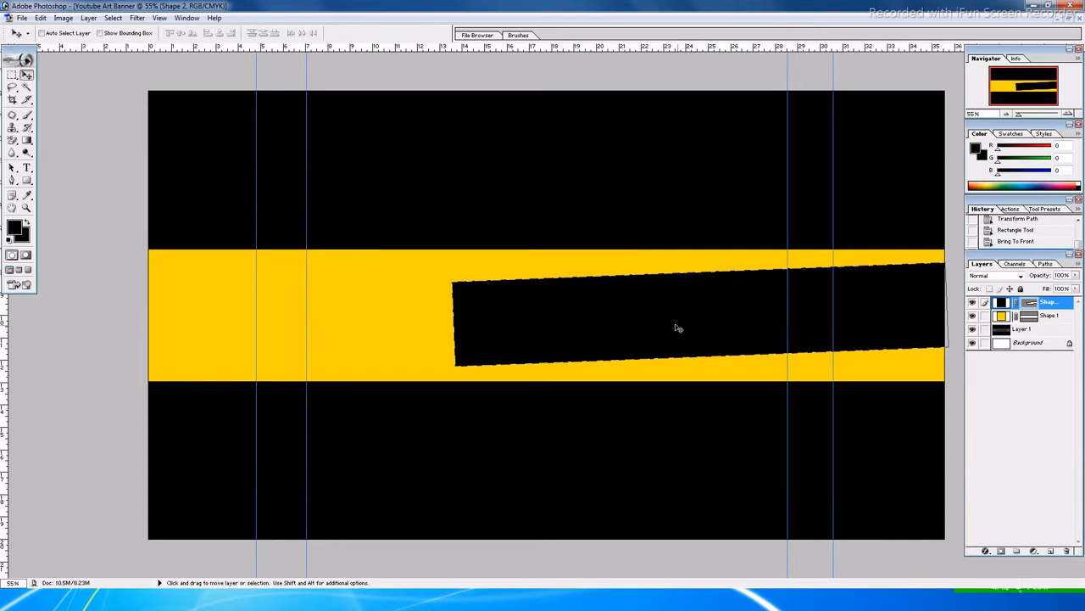
pyautogui.moveTo(674, 327); pyautogui.dragTo(663, 329)
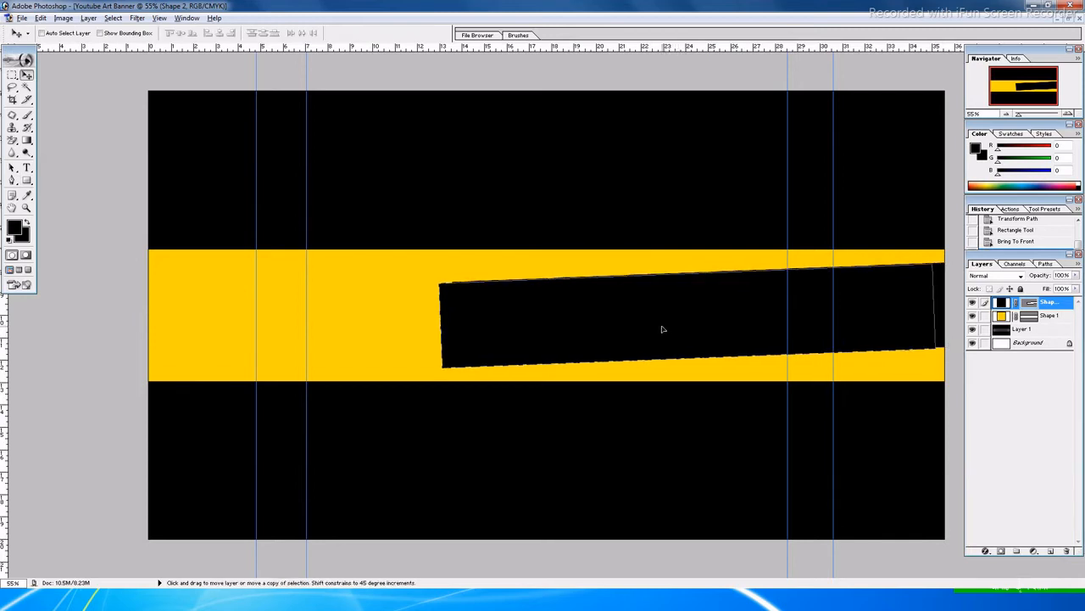
pyautogui.hotkey('ctrl', 'alt', 'shift', 't')
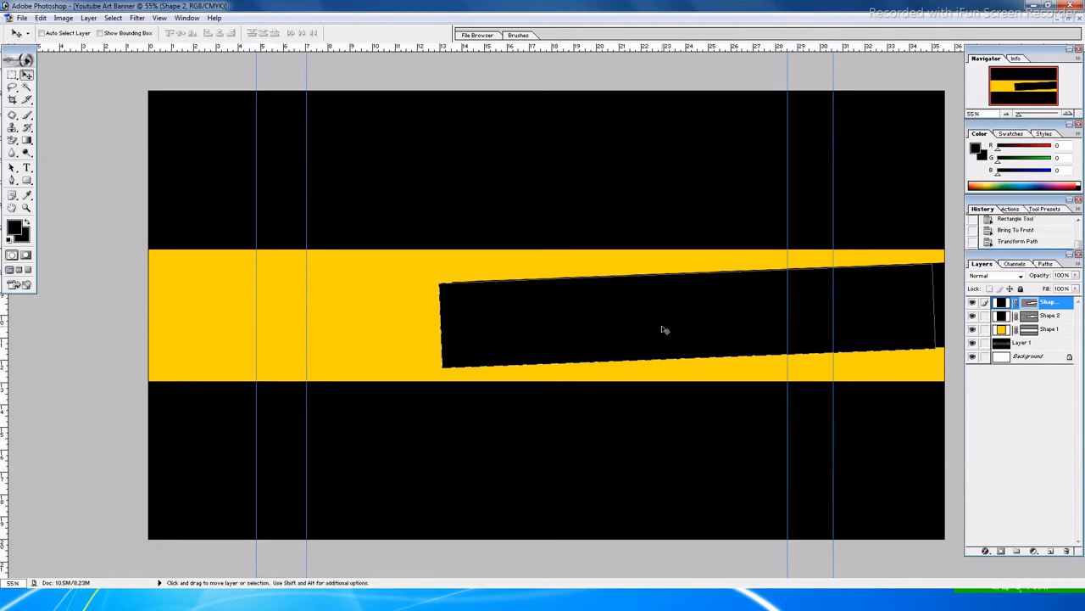
# Scale the copied rectangle's height to 108.2% and move its centre down to Y 722.1 px.
pyautogui.hotkey('ctrl', 't')
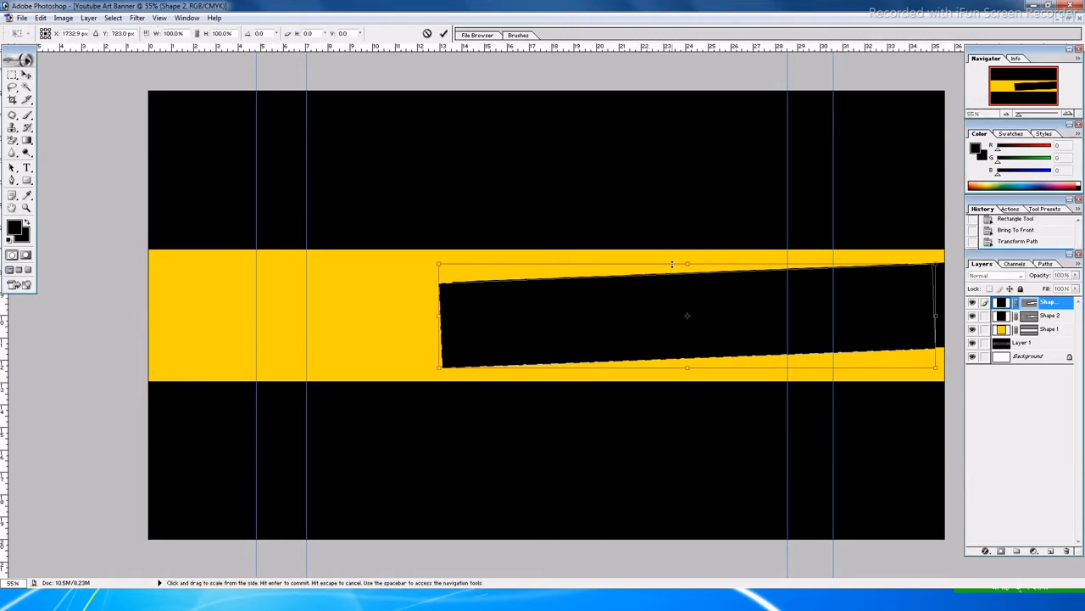
pyautogui.moveTo(672, 264); pyautogui.dragTo(671, 254)
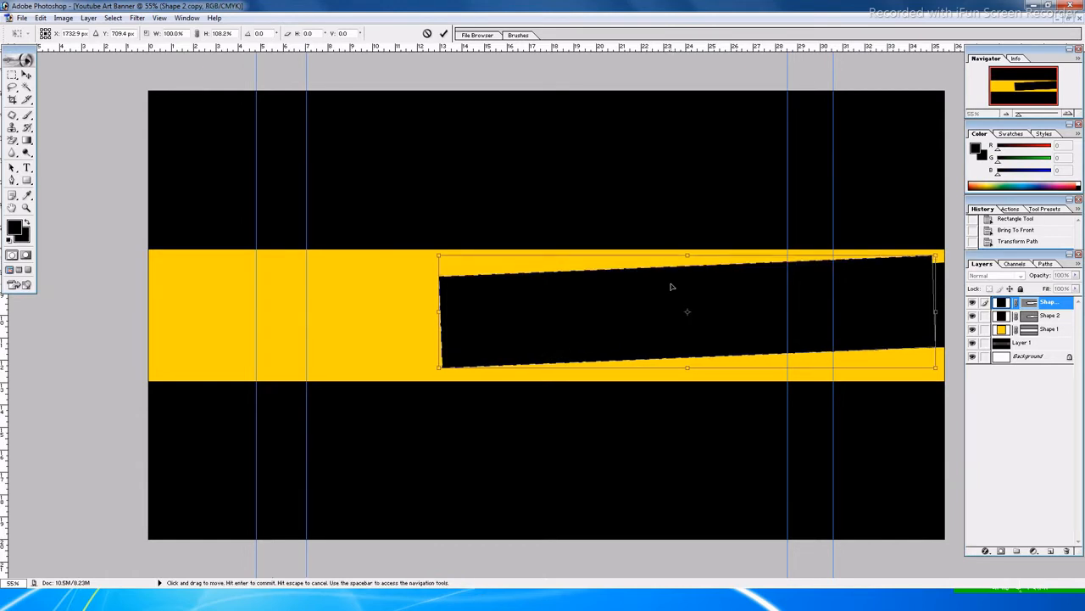
pyautogui.press('Down')
pyautogui.press('Down')
pyautogui.press('Down')
pyautogui.press('Down')
pyautogui.press('Down')
pyautogui.press('Down')
pyautogui.press('Down')
pyautogui.press('Down')
pyautogui.press('Down')
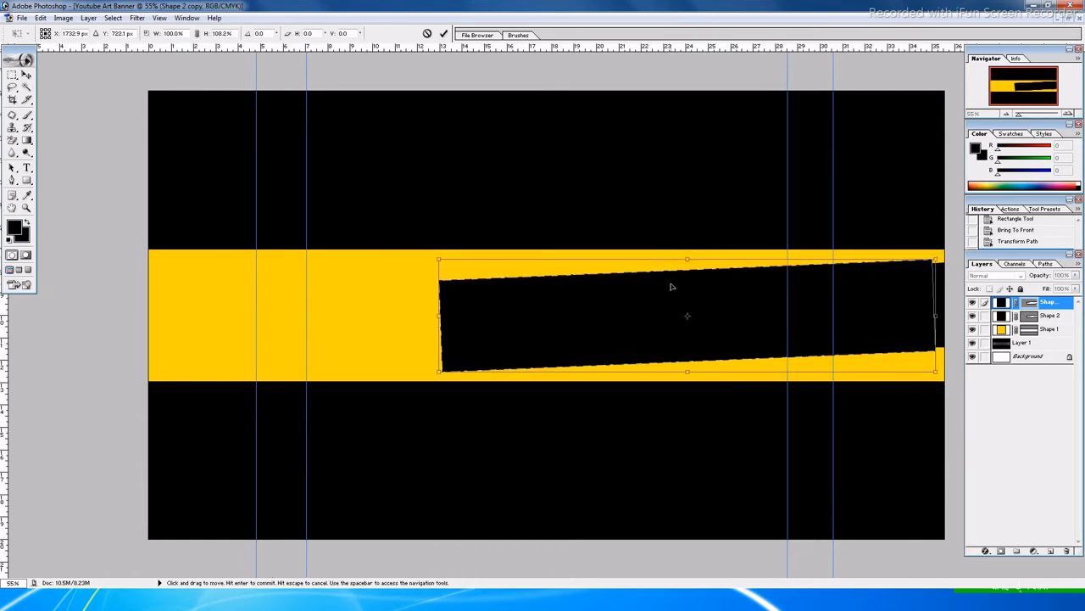
pyautogui.press('Return')
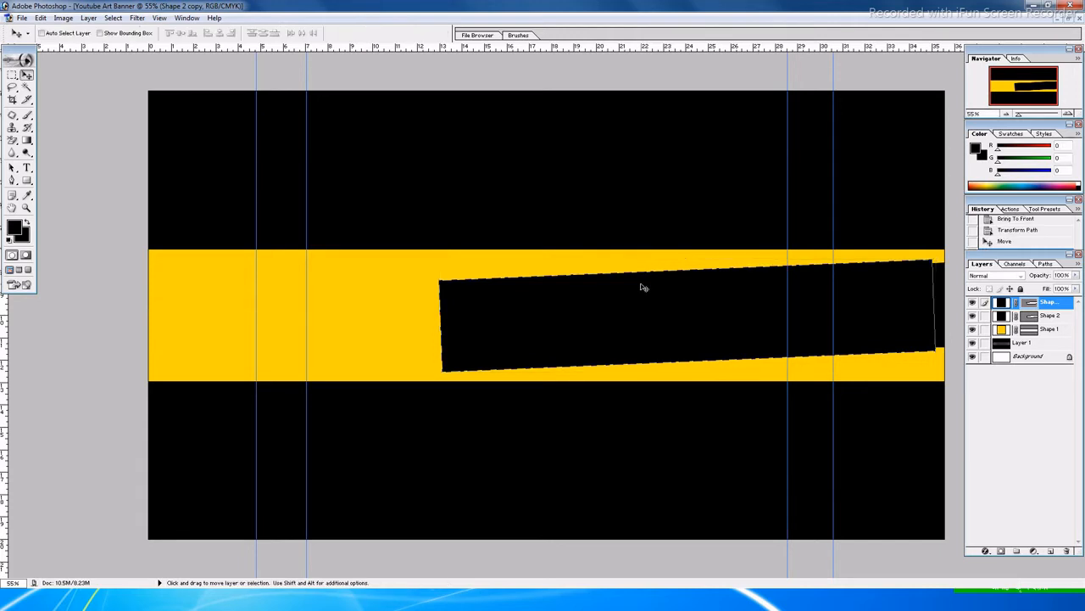
# Change the copied rectangle's fill colour to orange (F95200).
pyautogui.click(27, 181)
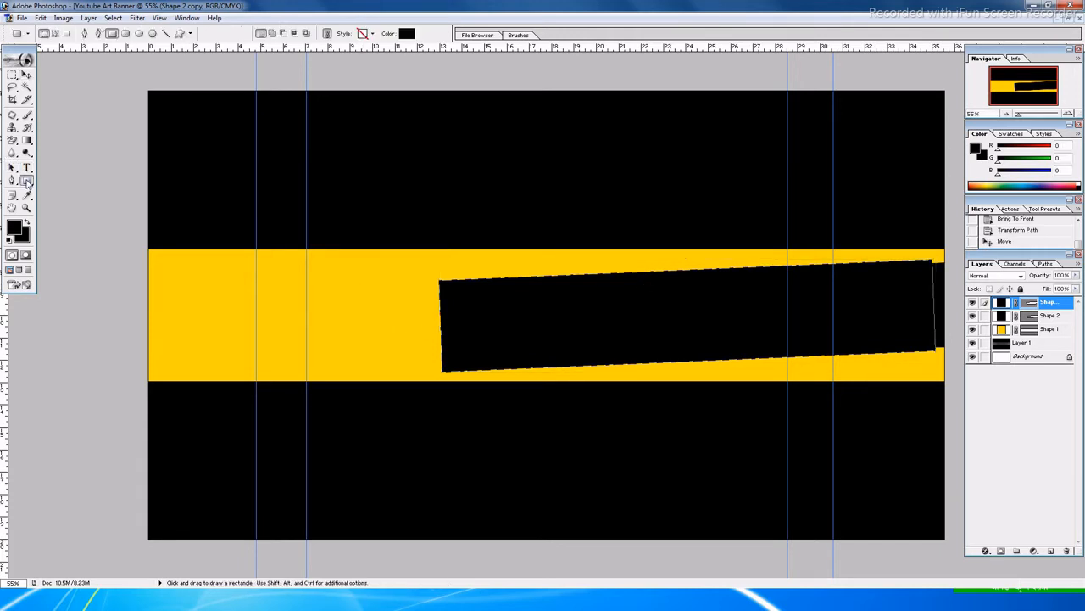
pyautogui.click(407, 34)
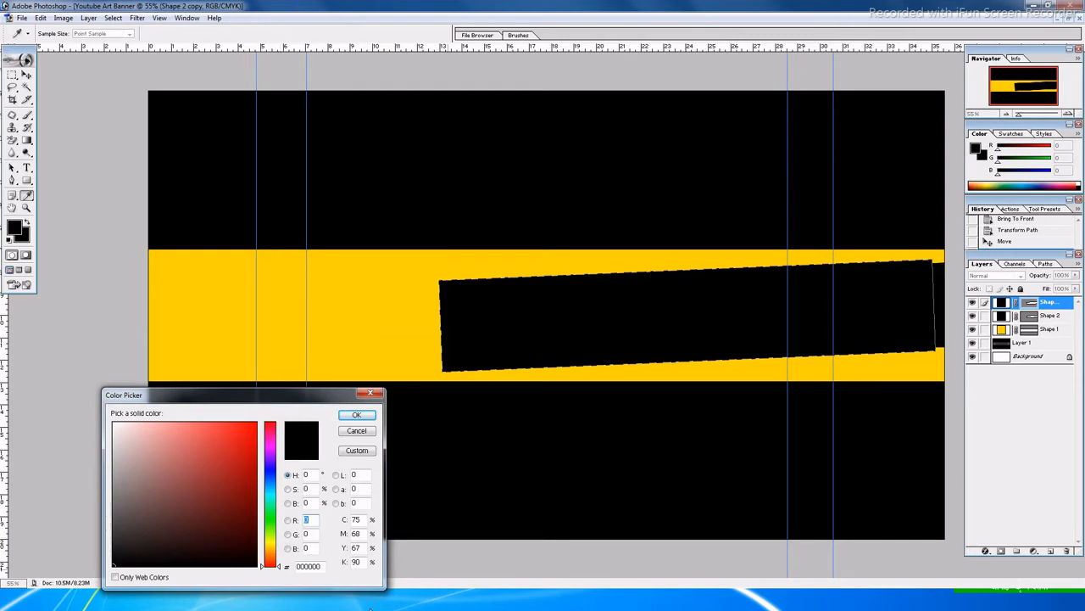
pyautogui.click(271, 561)
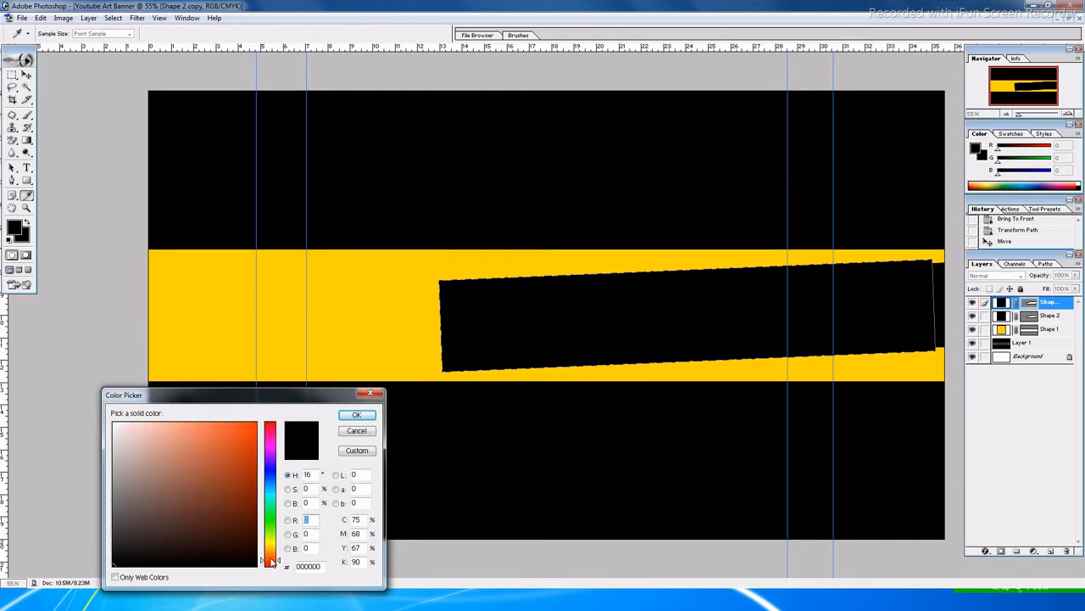
pyautogui.moveTo(272, 560); pyautogui.dragTo(272, 559)
pyautogui.moveTo(247, 429); pyautogui.dragTo(256, 425)
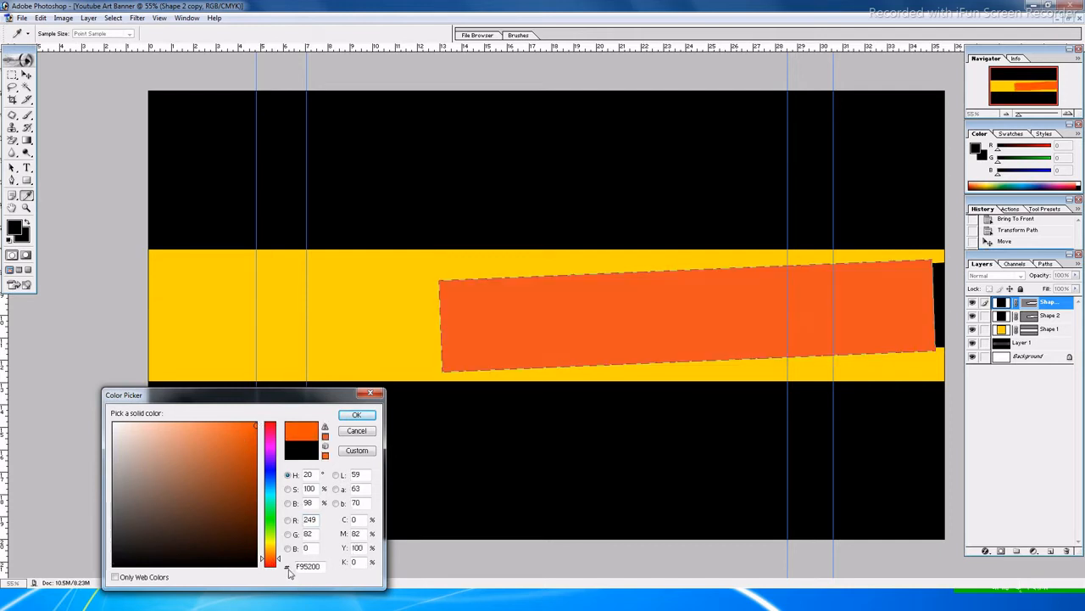
pyautogui.click(351, 415)
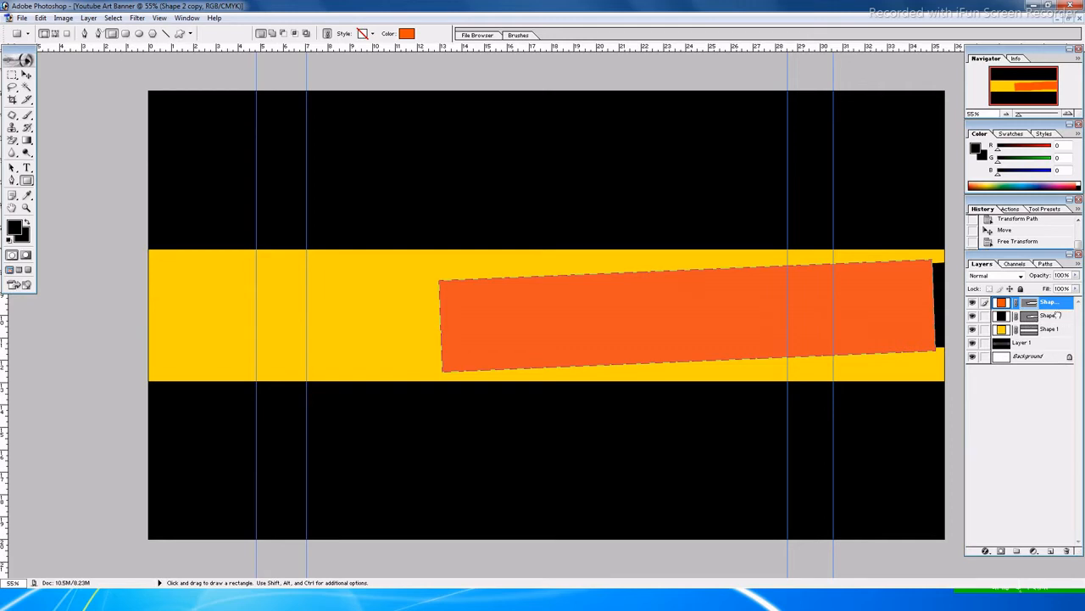
# Move the black rectangle's layer above the orange copy and turn off the CMYK proof preview.
pyautogui.moveTo(1055, 315); pyautogui.dragTo(1051, 303)
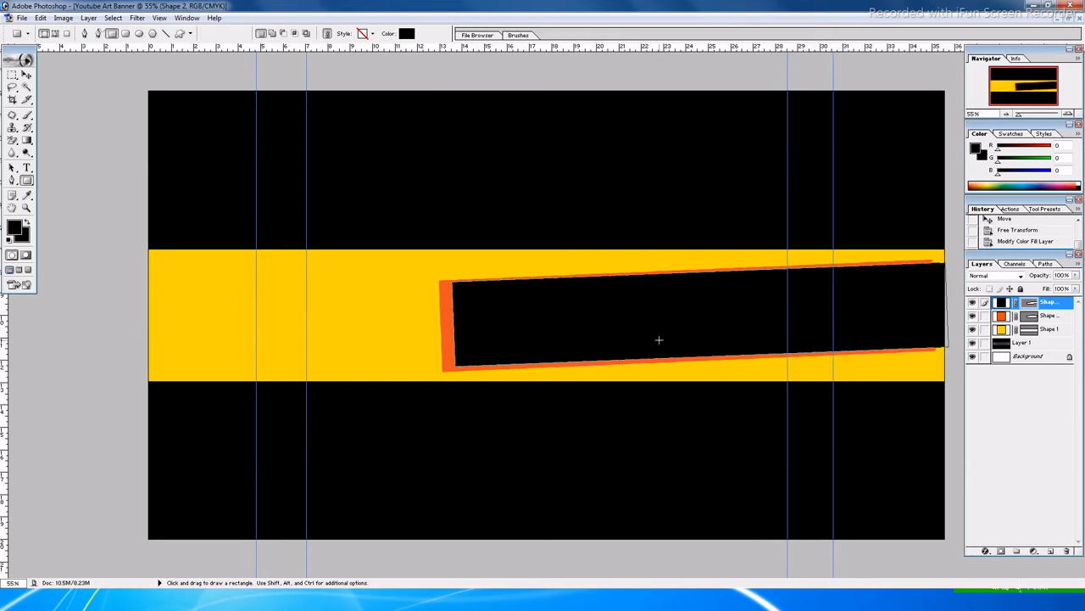
pyautogui.press('ctrl')
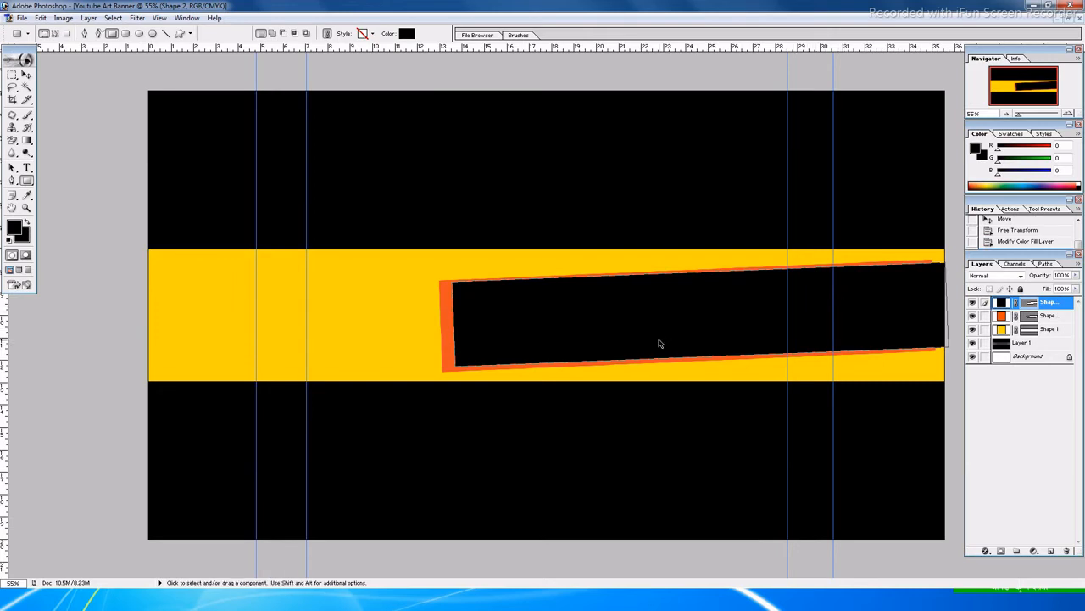
pyautogui.hotkey('ctrl', 'y')
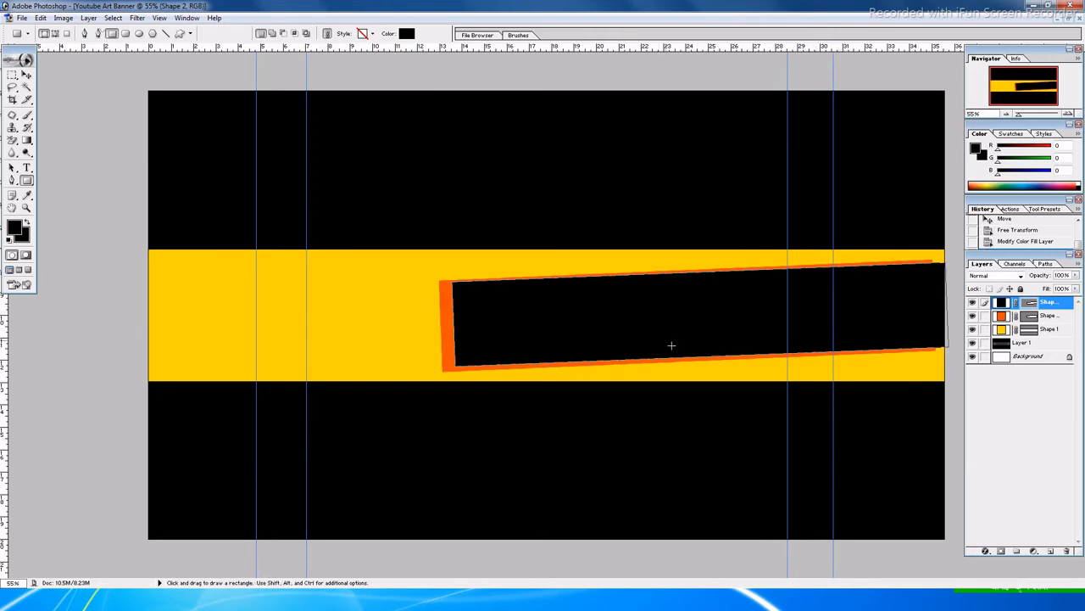
pyautogui.hotkey('ctrl', 't')
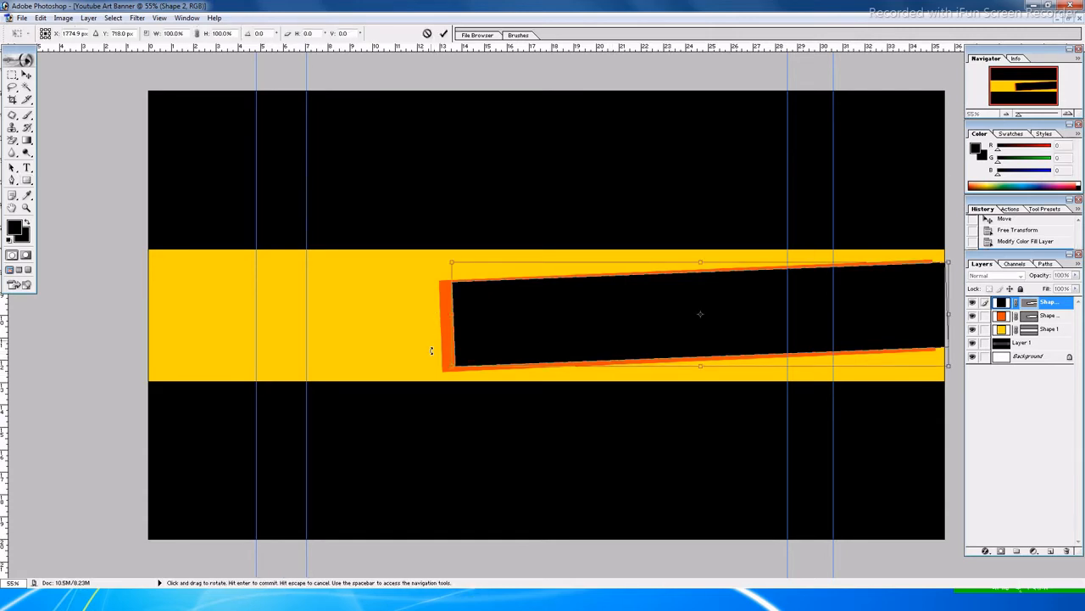
pyautogui.press('Escape')
pyautogui.press('u')
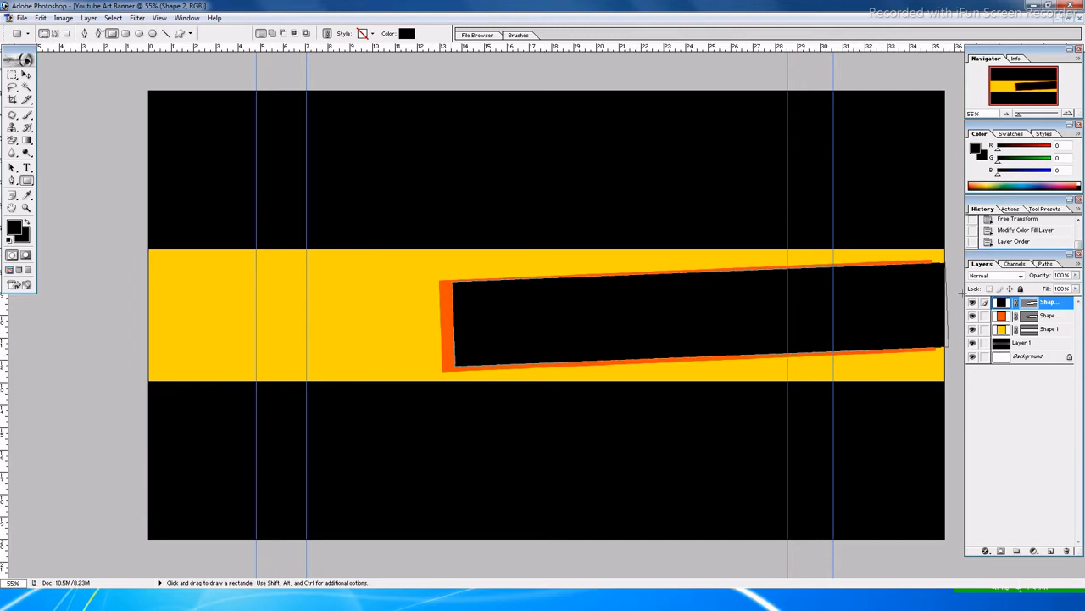
# Scale the orange rectangle's width to 101.4% and centre it at X 1785.6 px, Y 718.5 px, so orange edges only the black rectangle's long sides.
pyautogui.click(1047, 320)
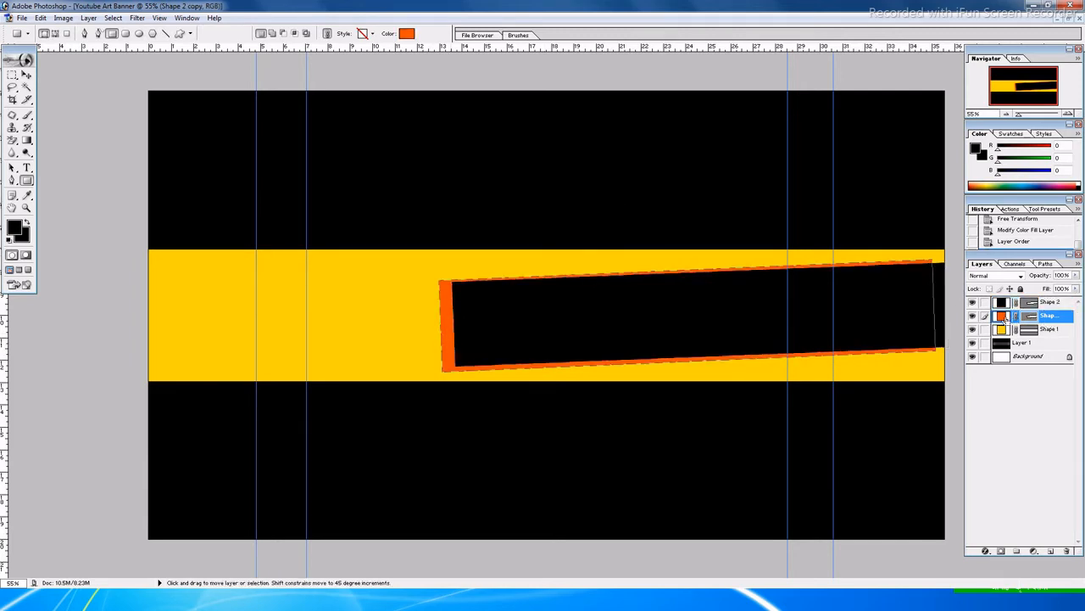
pyautogui.hotkey('ctrl', 't')
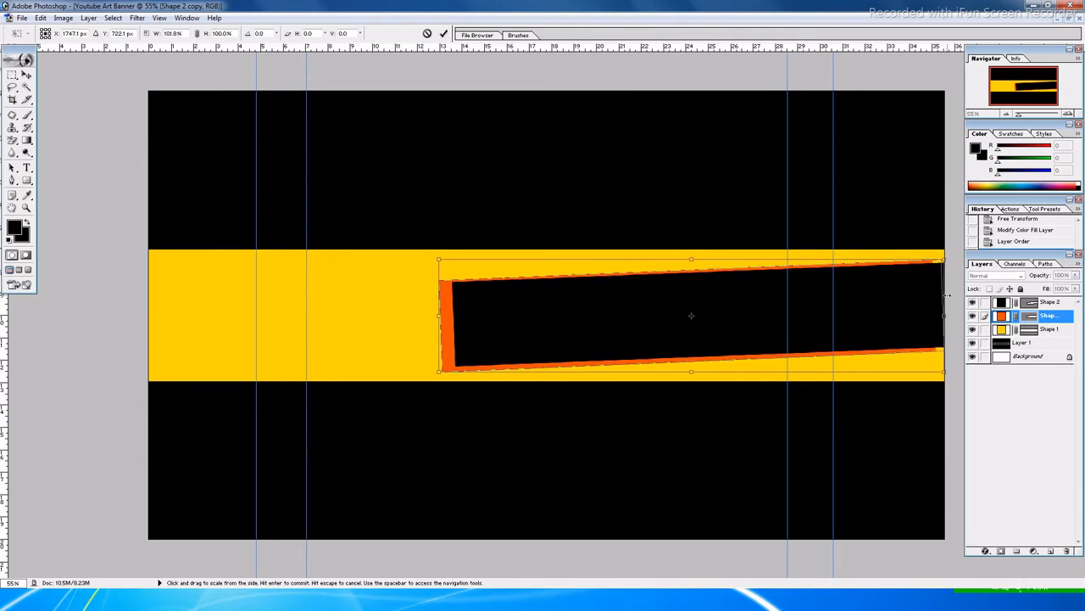
pyautogui.moveTo(947, 295); pyautogui.dragTo(956, 296)
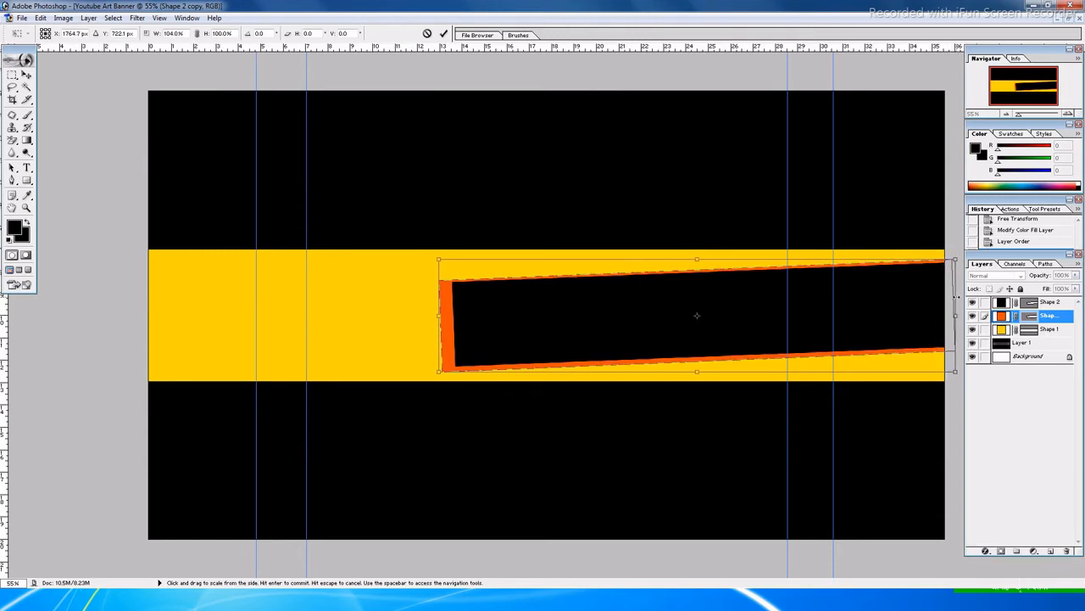
pyautogui.moveTo(696, 316); pyautogui.dragTo(696, 315)
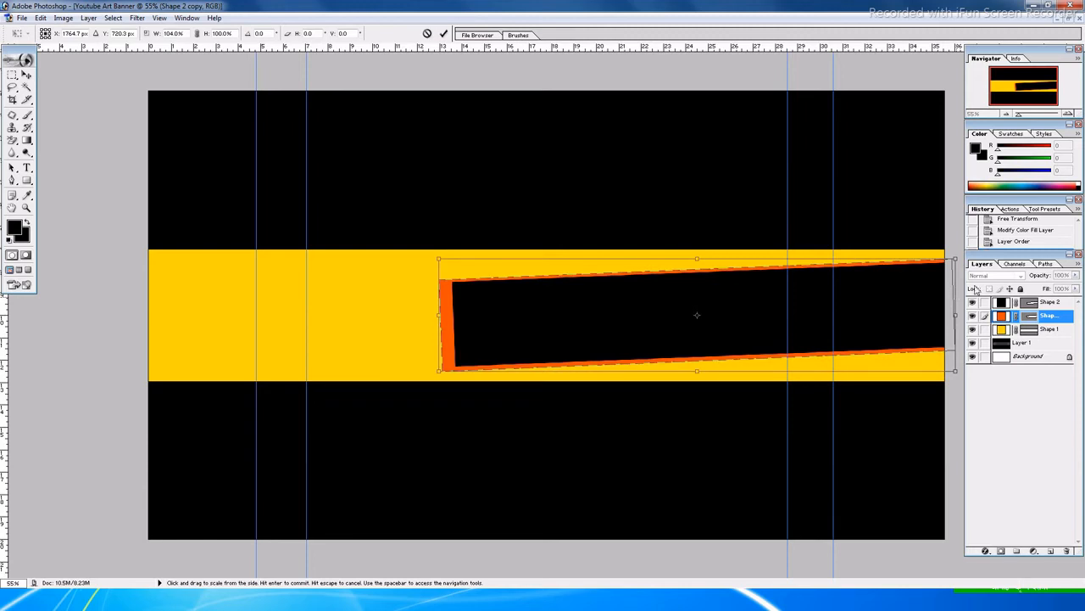
pyautogui.moveTo(440, 318); pyautogui.dragTo(450, 320)
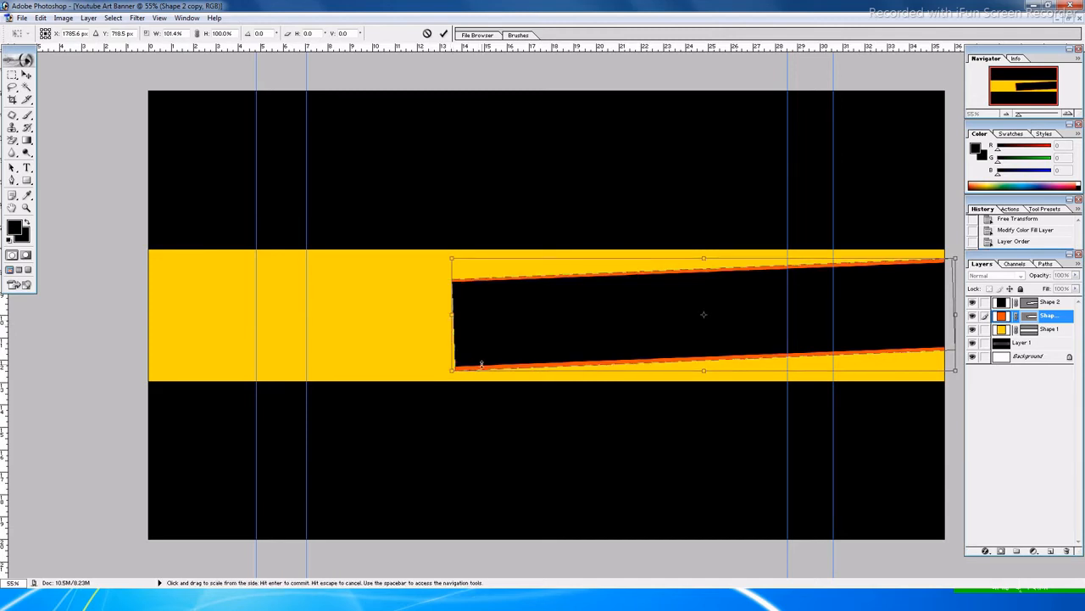
pyautogui.press('Return')
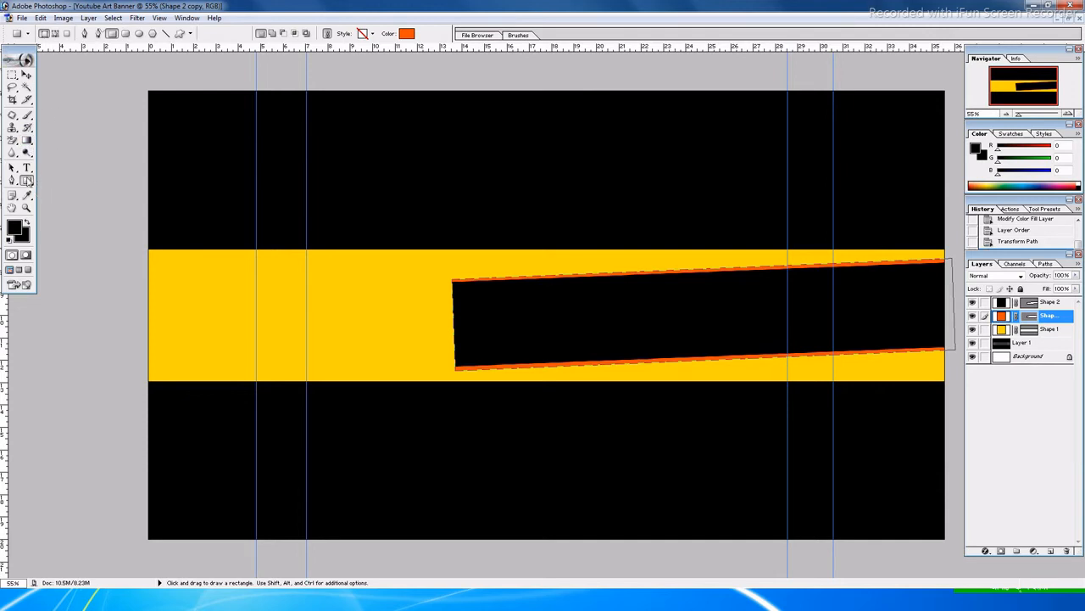
# Draw a yellow (FED500) circle over the left end of the black rectangle and bring its layer to the front.
pyautogui.moveTo(26, 180); pyautogui.dragTo(56, 200)
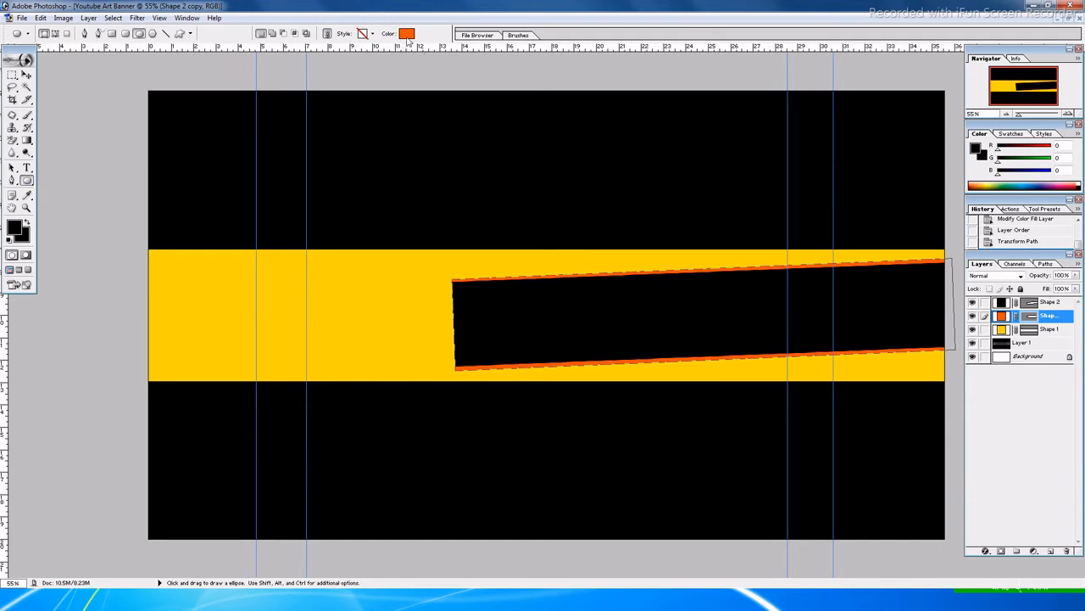
pyautogui.click(1039, 357)
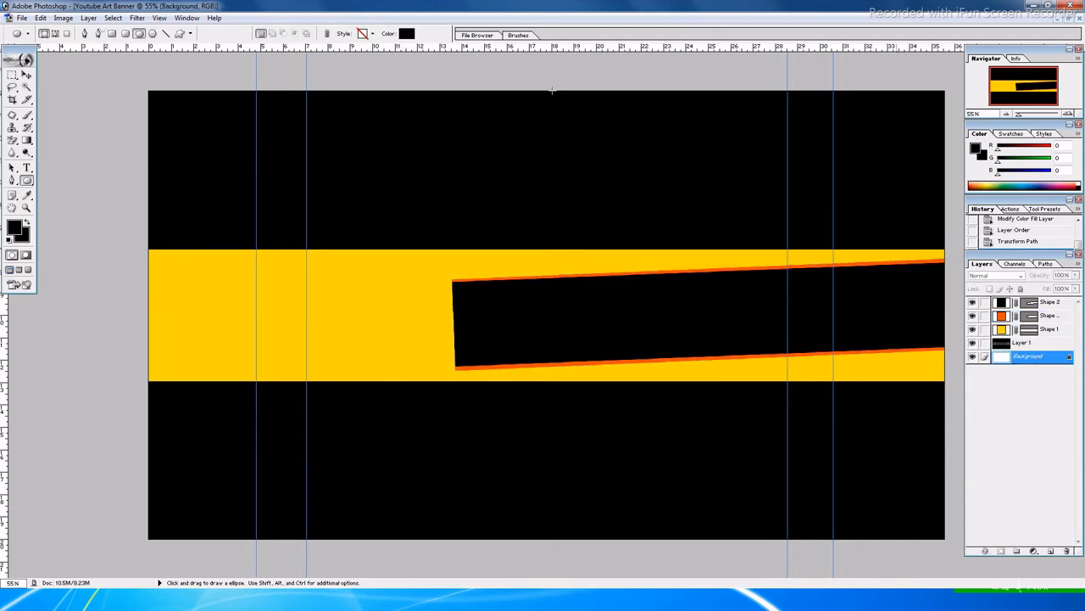
pyautogui.click(407, 35)
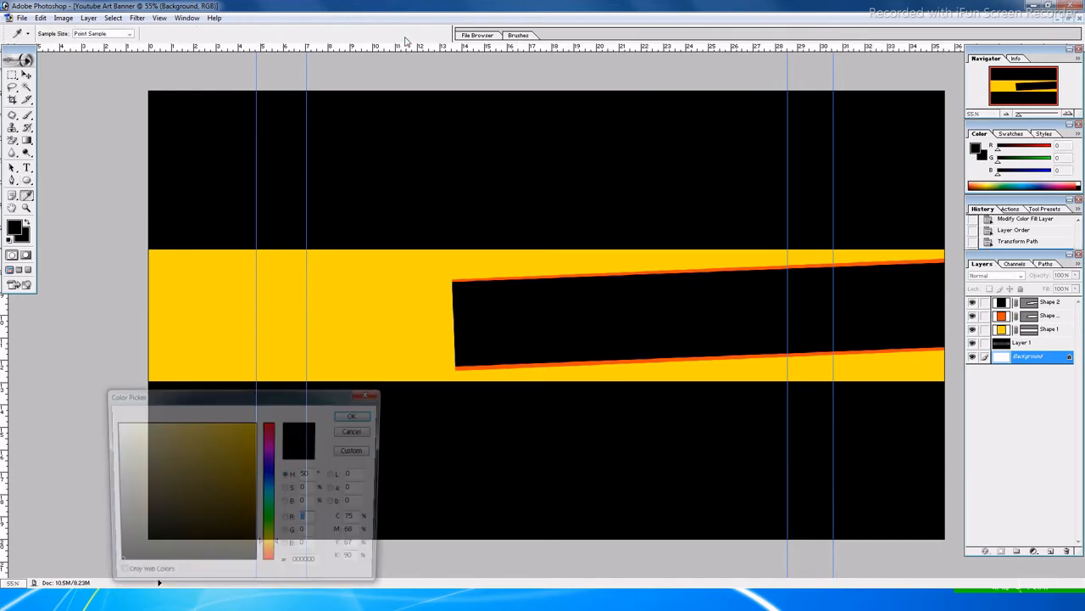
pyautogui.click(329, 333)
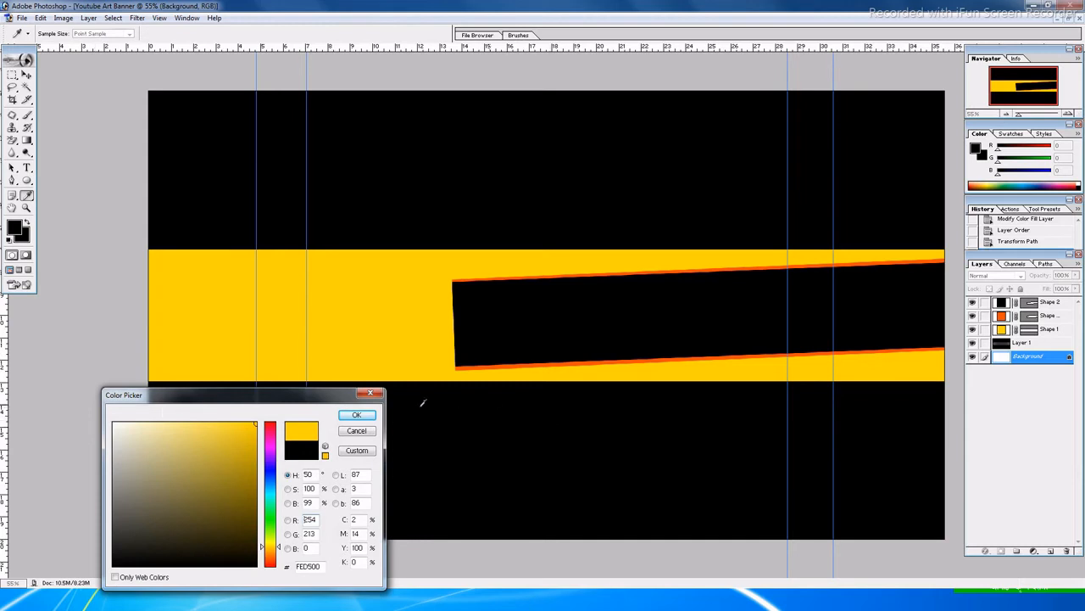
pyautogui.click(357, 415)
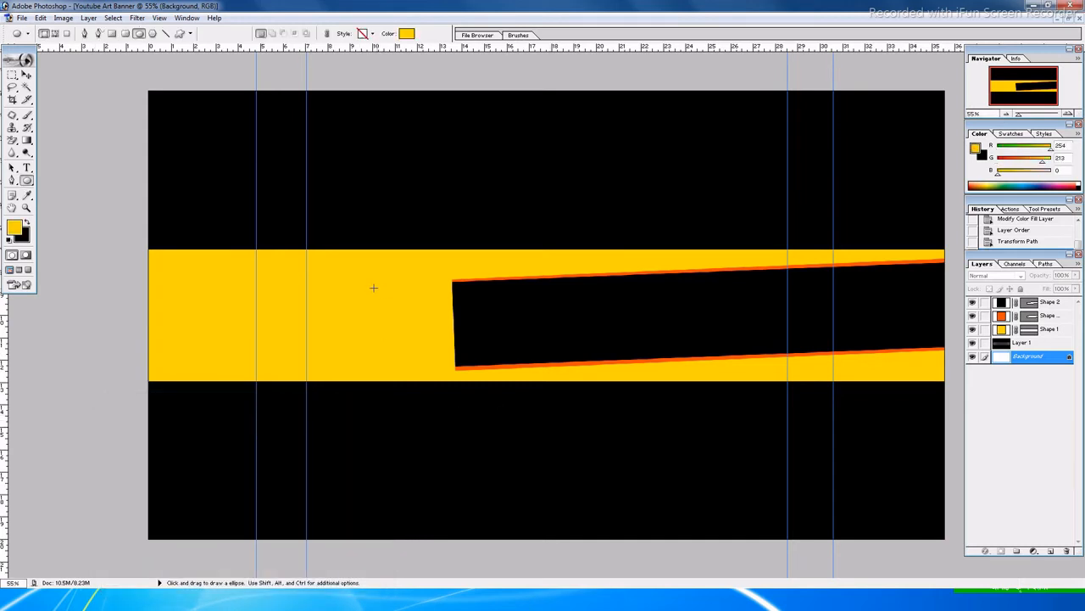
pyautogui.moveTo(373, 290); pyautogui.dragTo(462, 383)
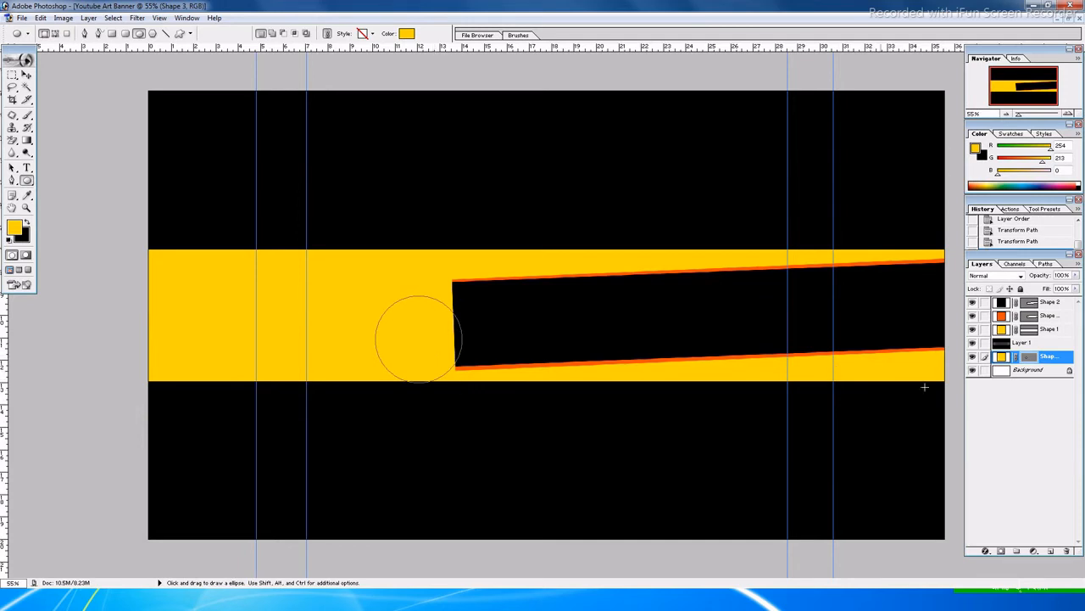
pyautogui.doubleClick(1043, 357)
pyautogui.moveTo(1024, 342); pyautogui.dragTo(1040, 306)
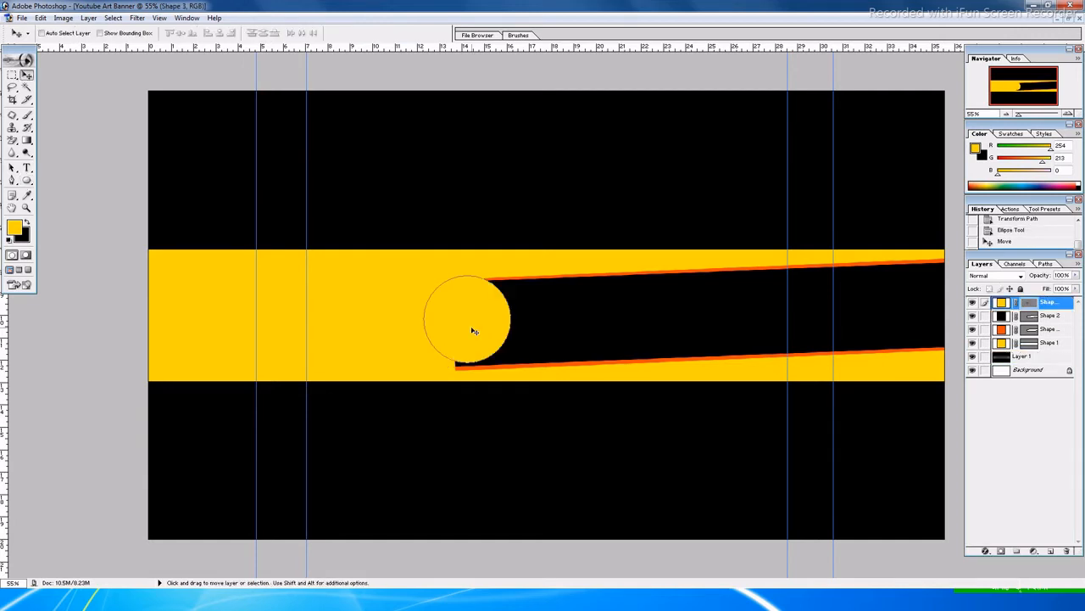
pyautogui.press('c')
pyautogui.moveTo(476, 331); pyautogui.dragTo(461, 339)
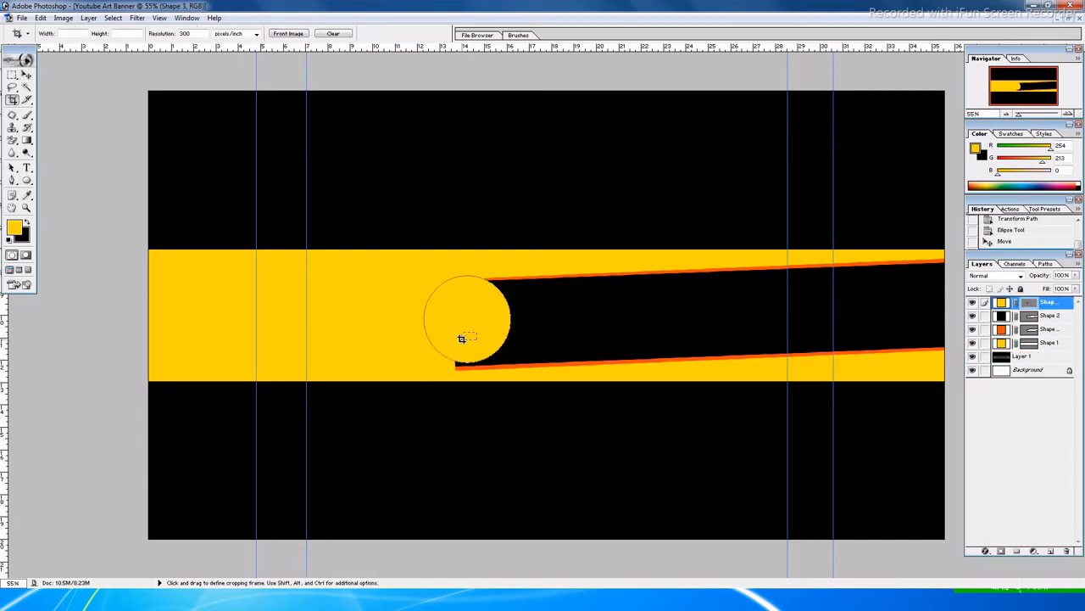
pyautogui.click(426, 33)
# Move the yellow circle left so that it cuts a rounded notch into the black rectangle's left end.
pyautogui.press('v')
pyautogui.moveTo(476, 324); pyautogui.dragTo(441, 326)
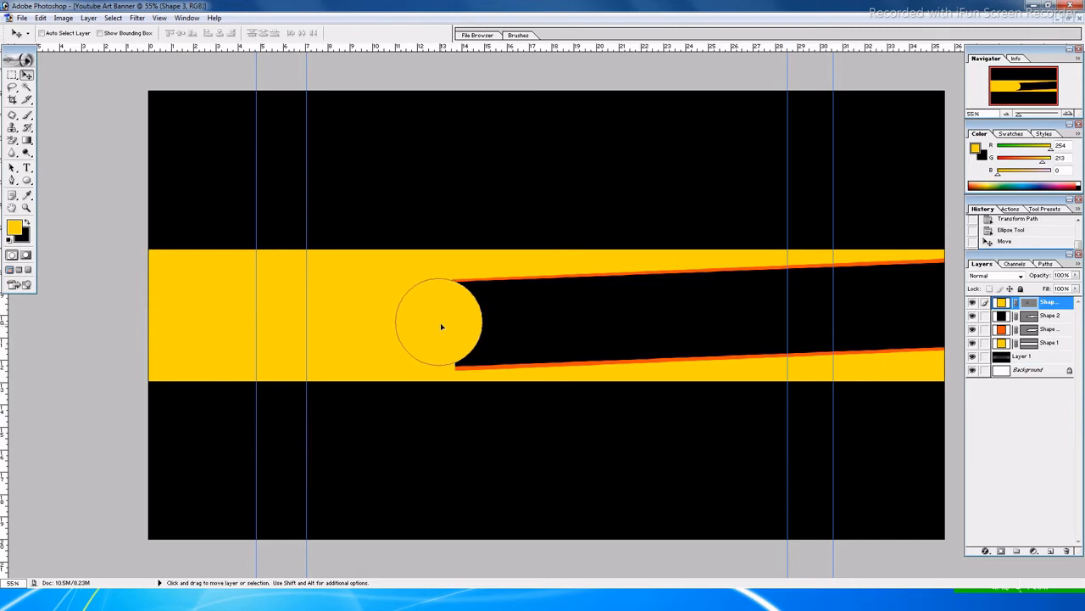
# Enlarge the yellow circle to 110.4% in width and height, centred at X 948.6 px, Y 756.7 px, to cover the black rectangle's left end.
pyautogui.hotkey('ctrl', 'shift', ']')
pyautogui.hotkey('ctrl', 'y')
pyautogui.hotkey('ctrl', 't')
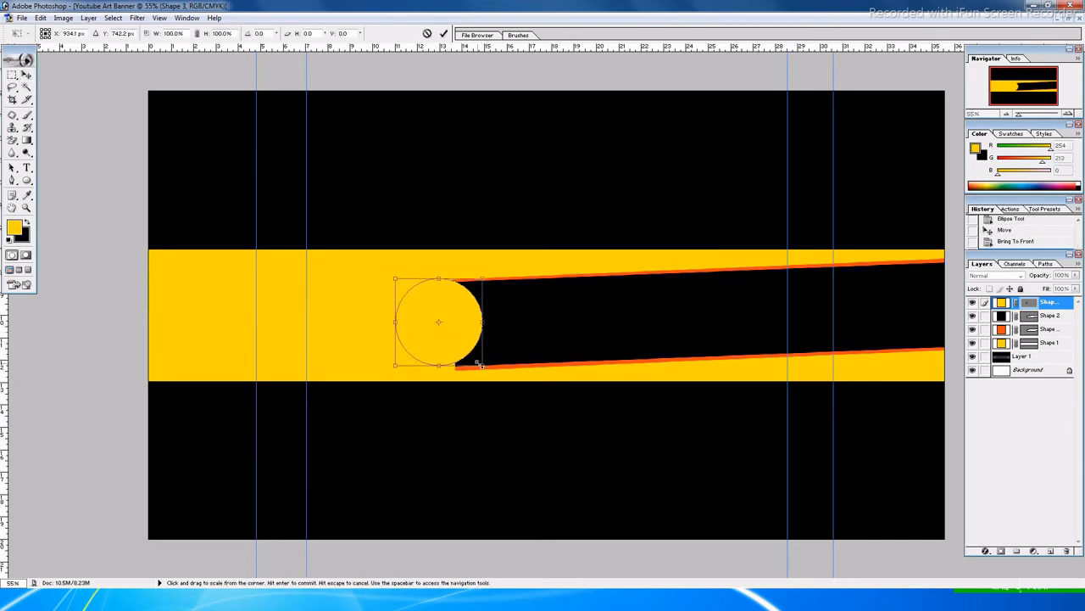
pyautogui.moveTo(480, 364); pyautogui.dragTo(490, 373)
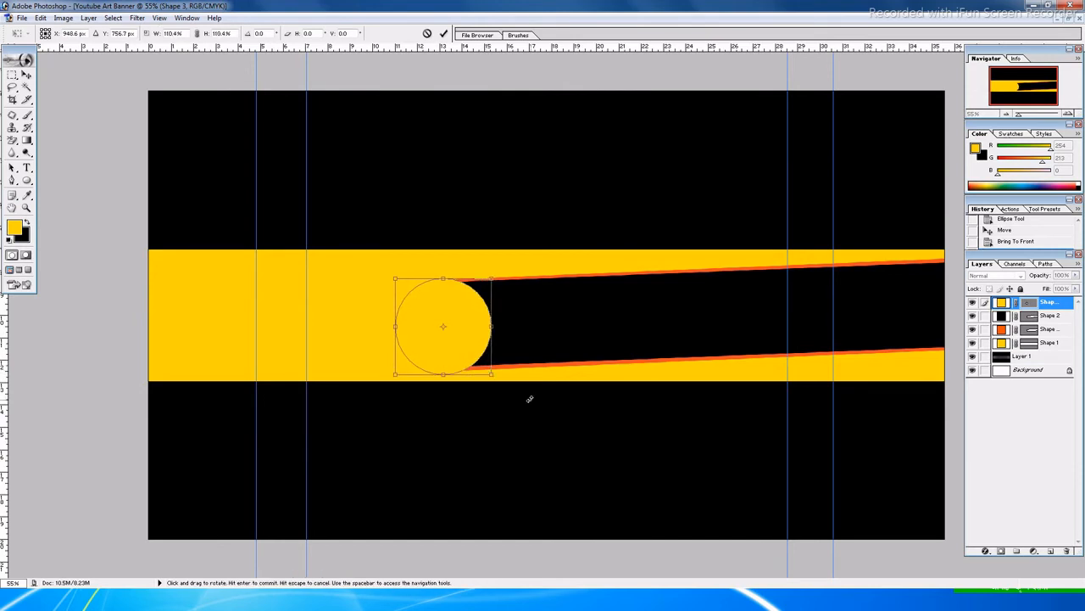
pyautogui.press('Return')
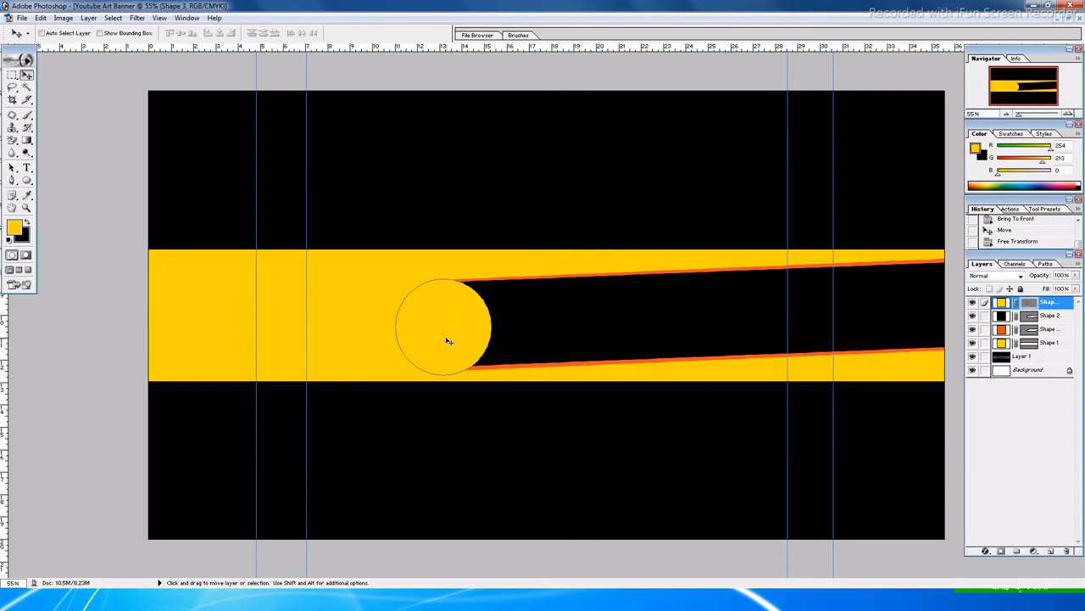
pyautogui.moveTo(446, 339)
pyautogui.mouseDown()
pyautogui.moveTo(390, 339)
pyautogui.moveTo(425, 341)
pyautogui.mouseUp()
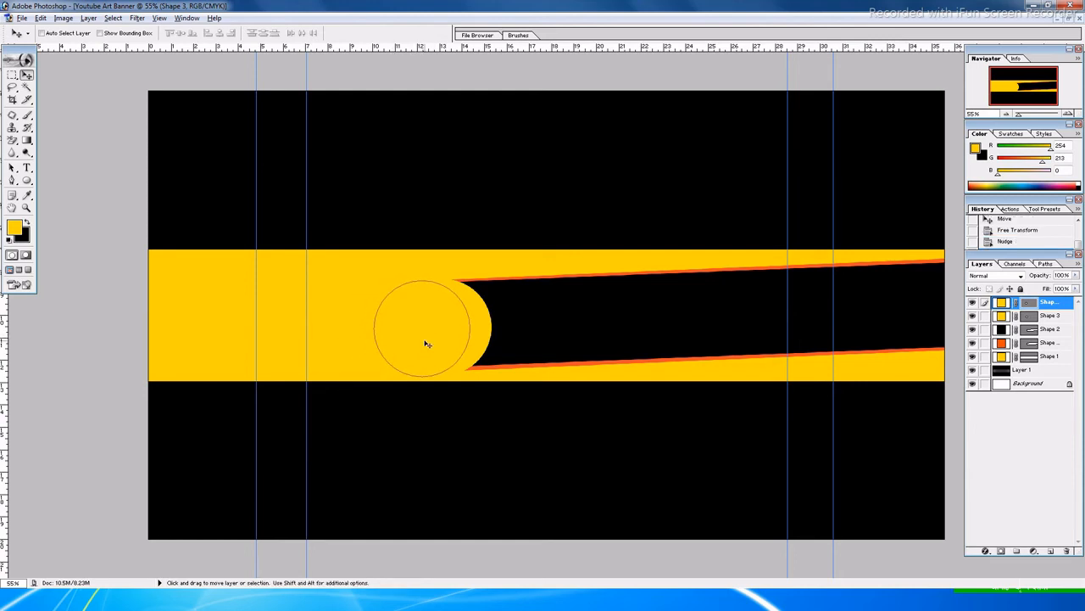
pyautogui.hotkey('ctrl', 'z')
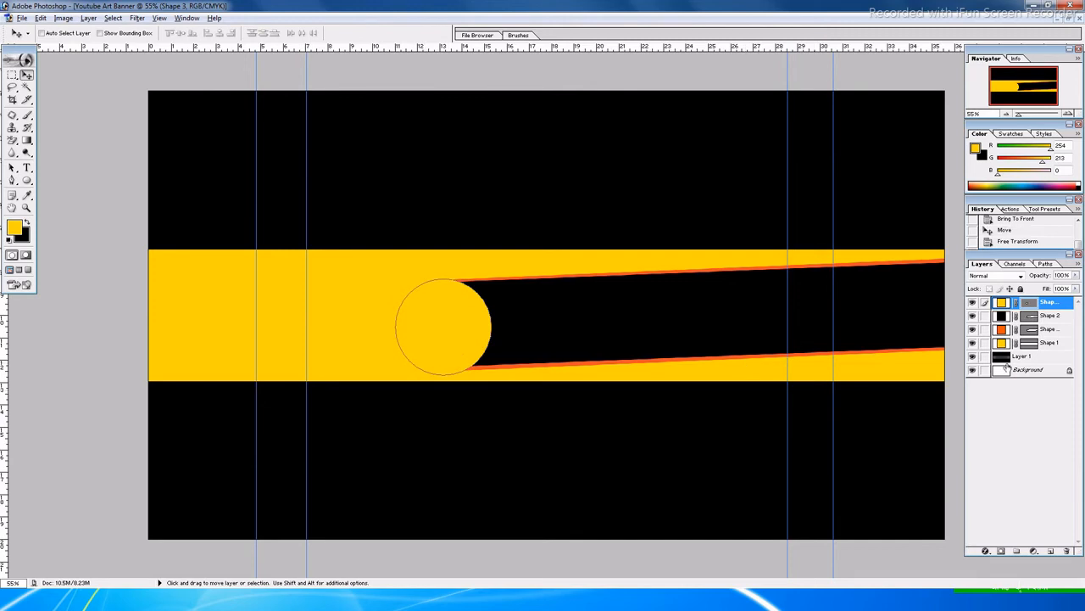
# Starting from the Background layer, draw a black circle over the yellow circle and bring its layer to the front.
pyautogui.click(1028, 375)
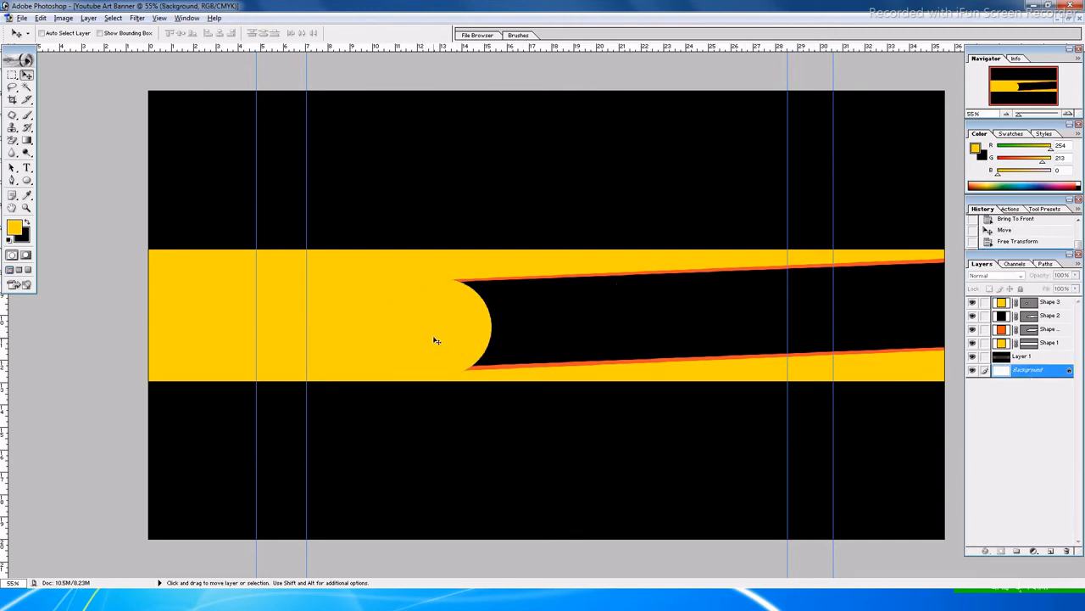
pyautogui.hotkey('alt', 'Right')
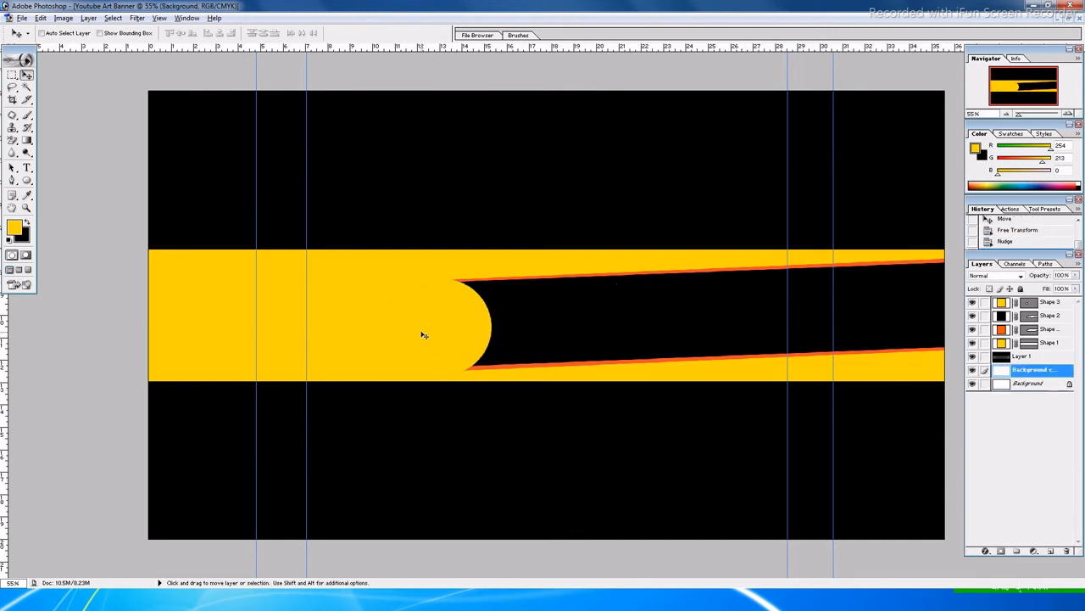
pyautogui.hotkey('ctrl', 'z')
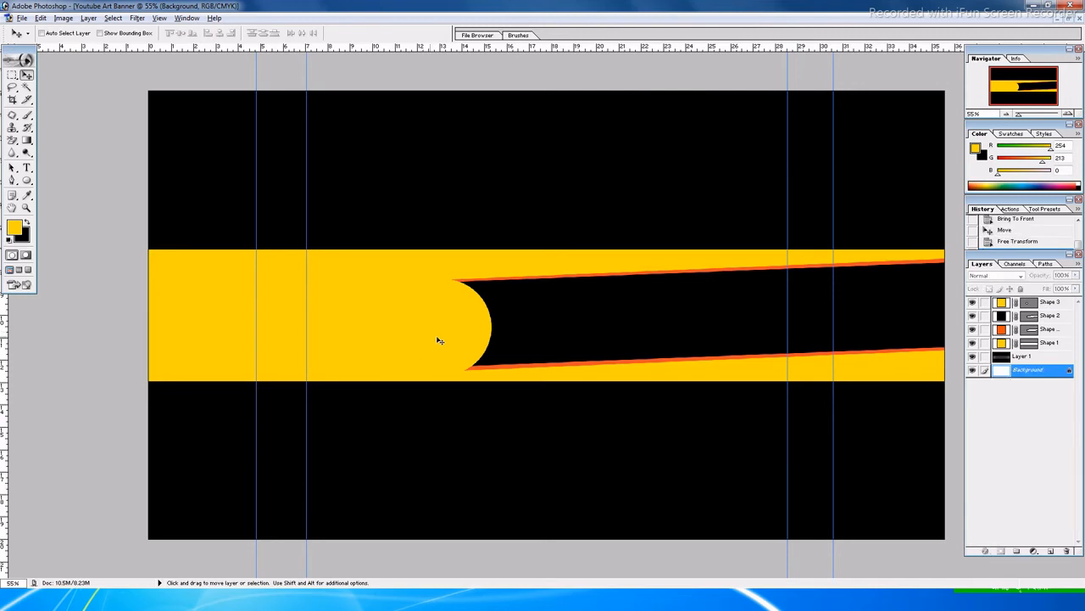
pyautogui.click(27, 180)
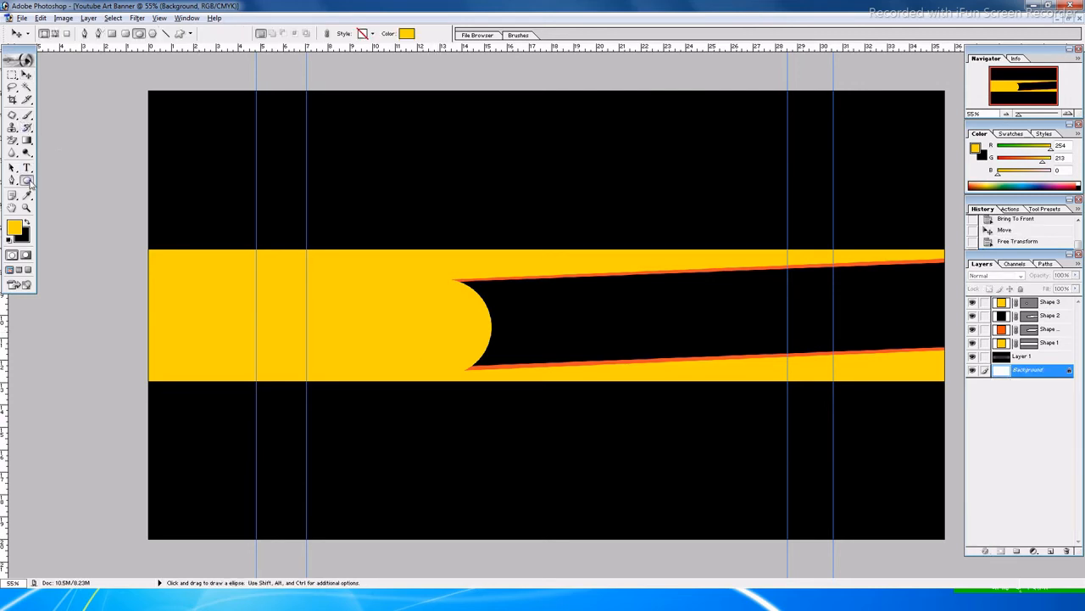
pyautogui.click(407, 33)
pyautogui.click(157, 516)
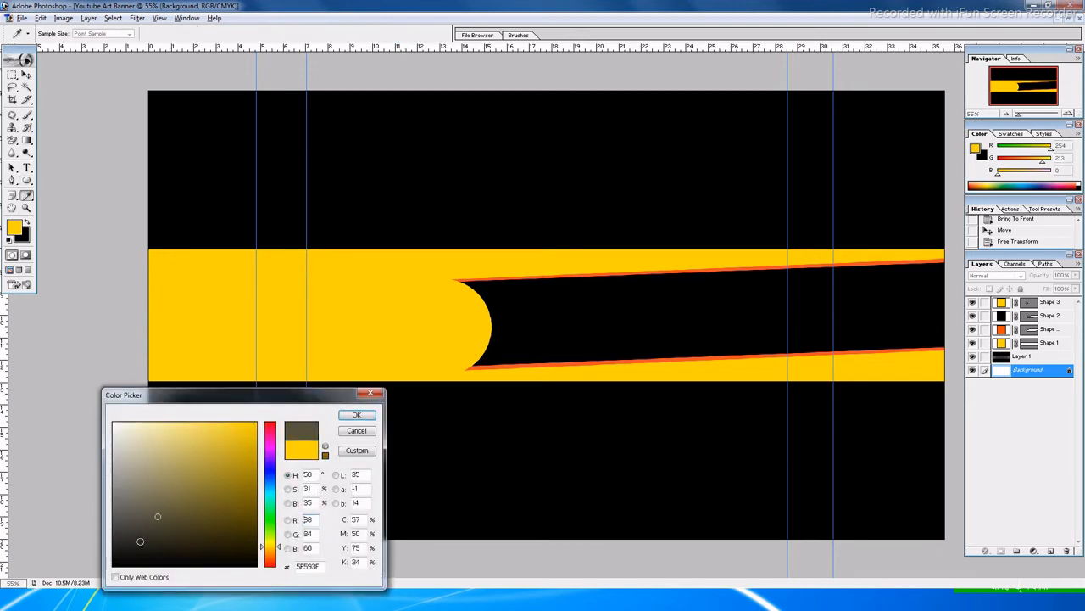
pyautogui.click(353, 414)
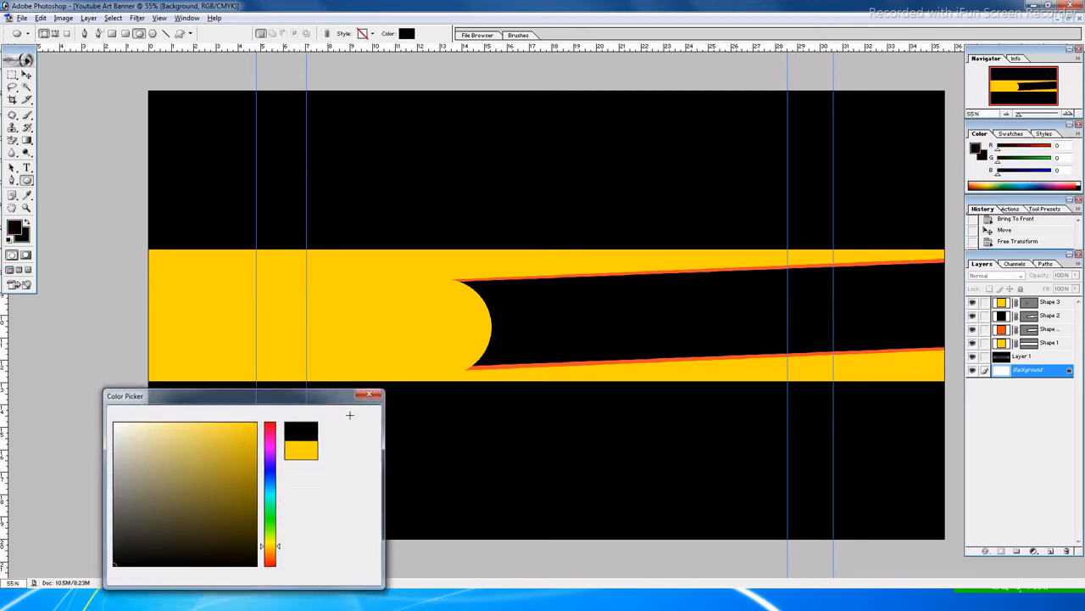
pyautogui.moveTo(407, 280); pyautogui.dragTo(497, 407)
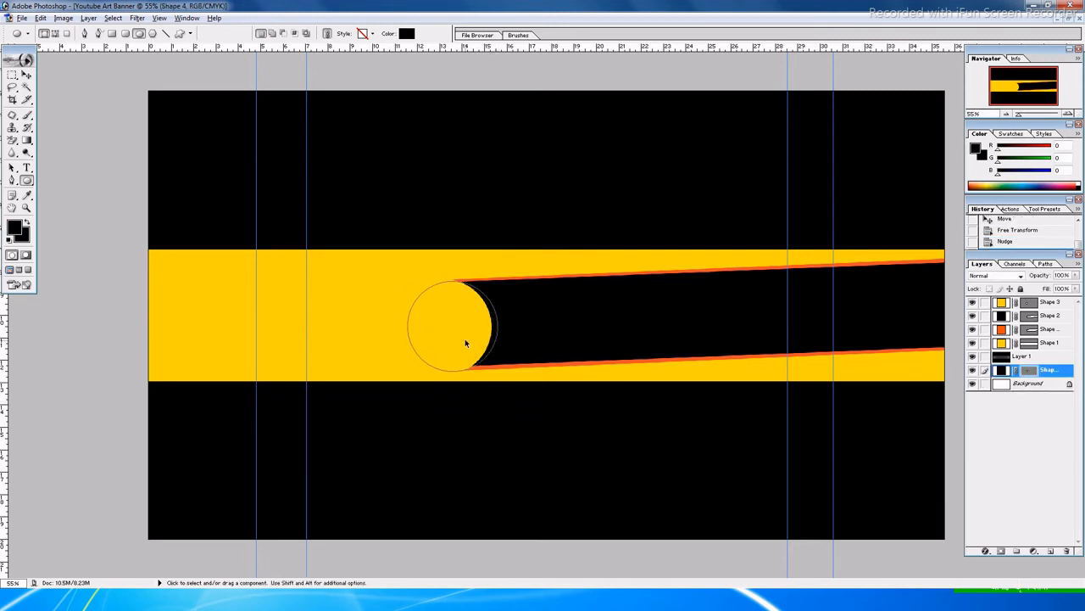
pyautogui.hotkey('ctrl', 'shift', ']')
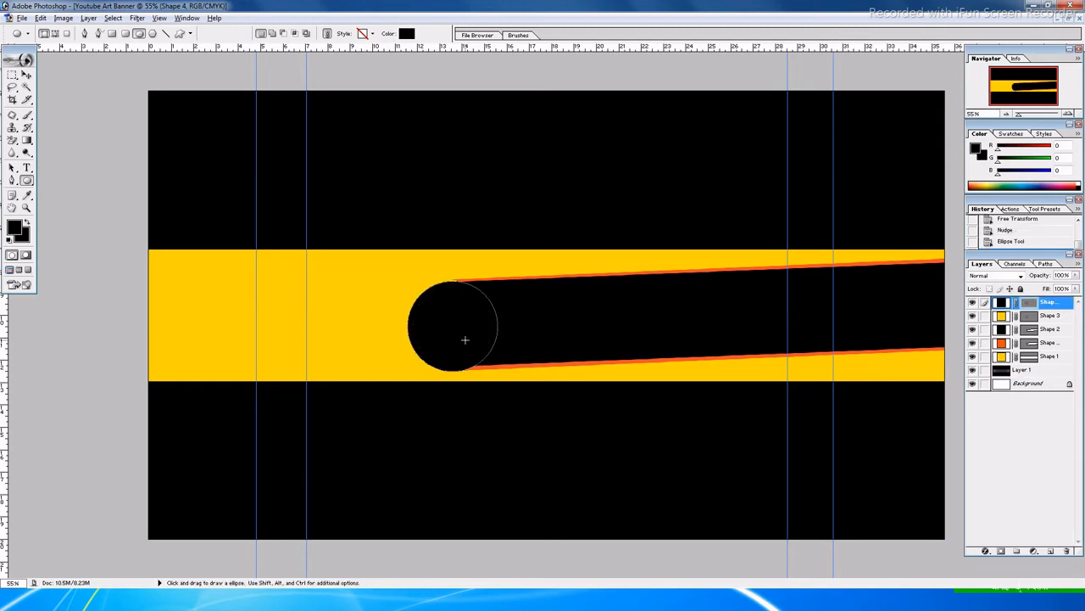
# Move the black circle left so that a yellow crescent separates it from the black rectangle.
pyautogui.press('v')
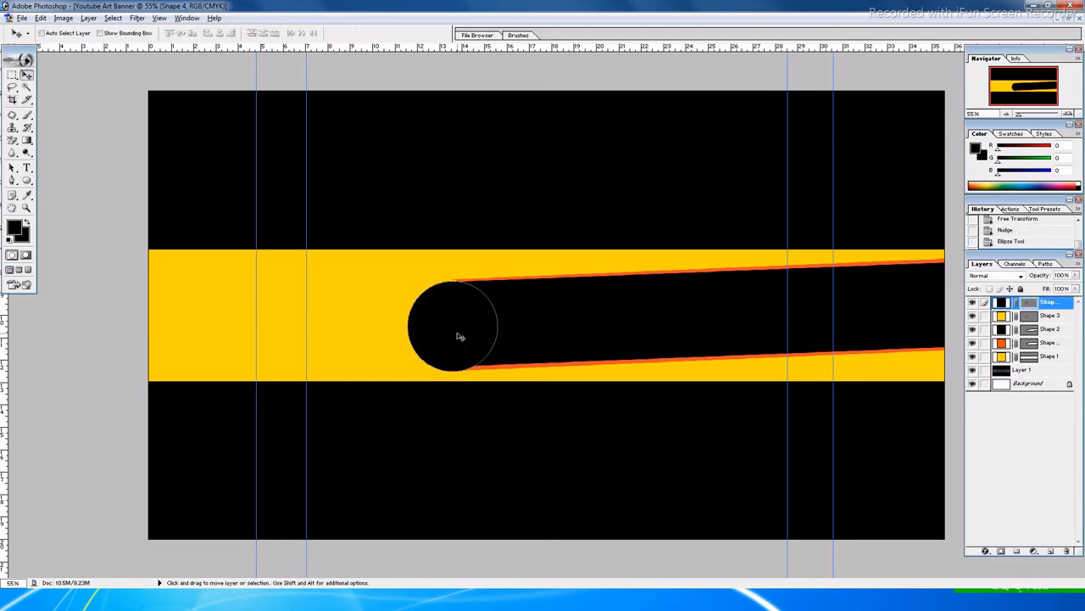
pyautogui.moveTo(458, 337); pyautogui.dragTo(440, 337)
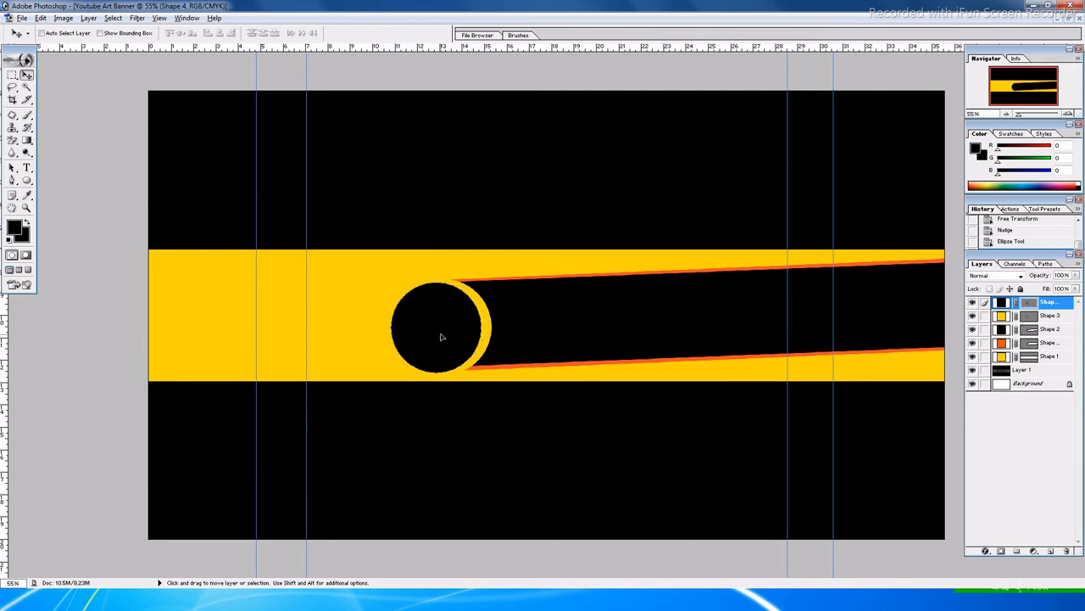
pyautogui.moveTo(441, 337); pyautogui.dragTo(437, 338)
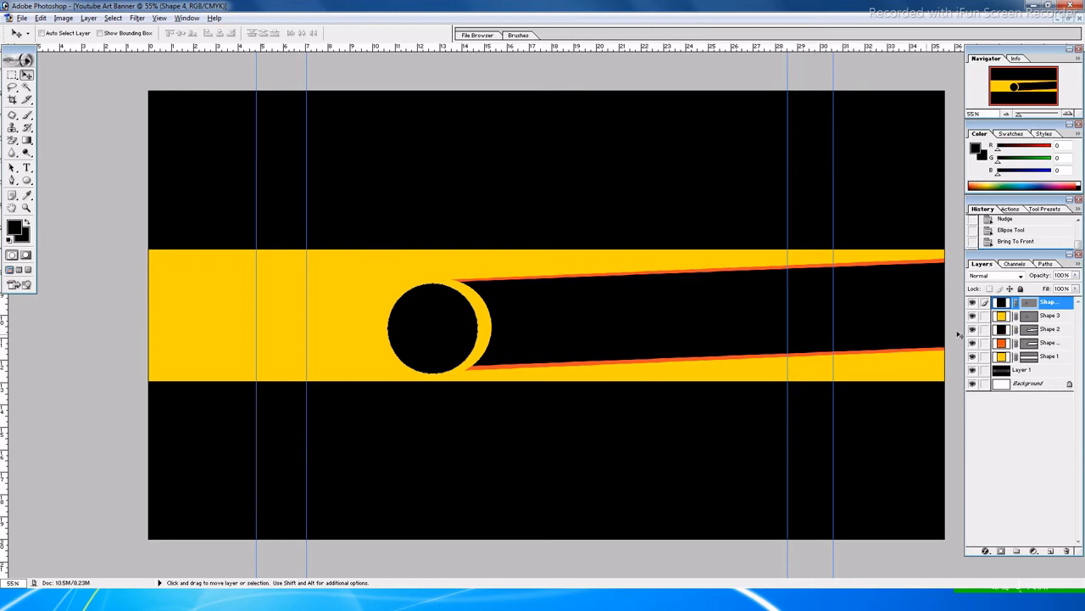
# Select the black rectangle's layer, Shape 2.
pyautogui.scroll(-4, 872, 340)
pyautogui.rightClick(792, 314)
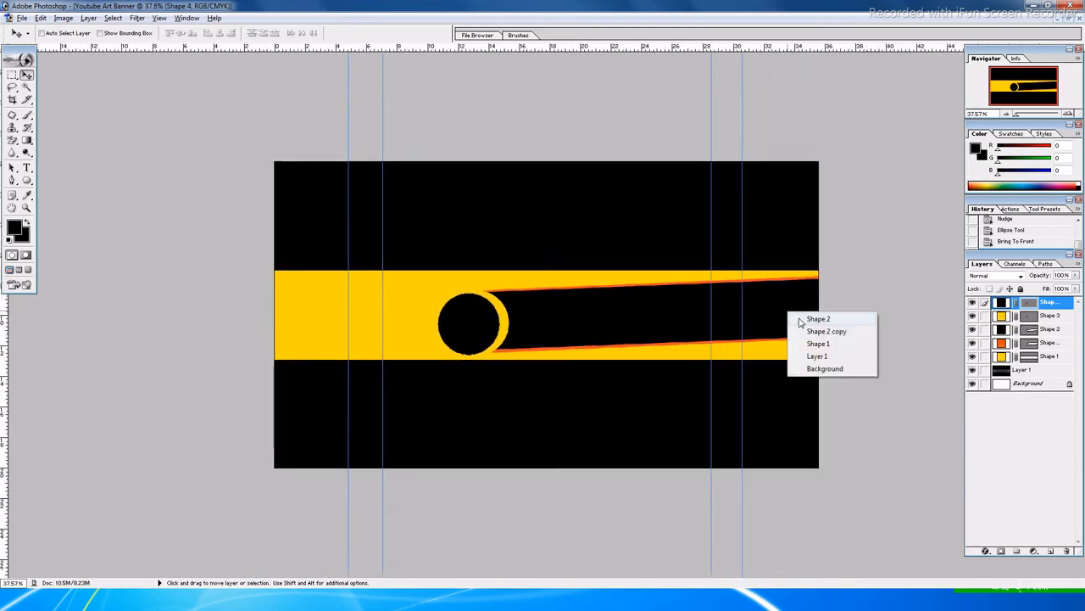
pyautogui.click(818, 344)
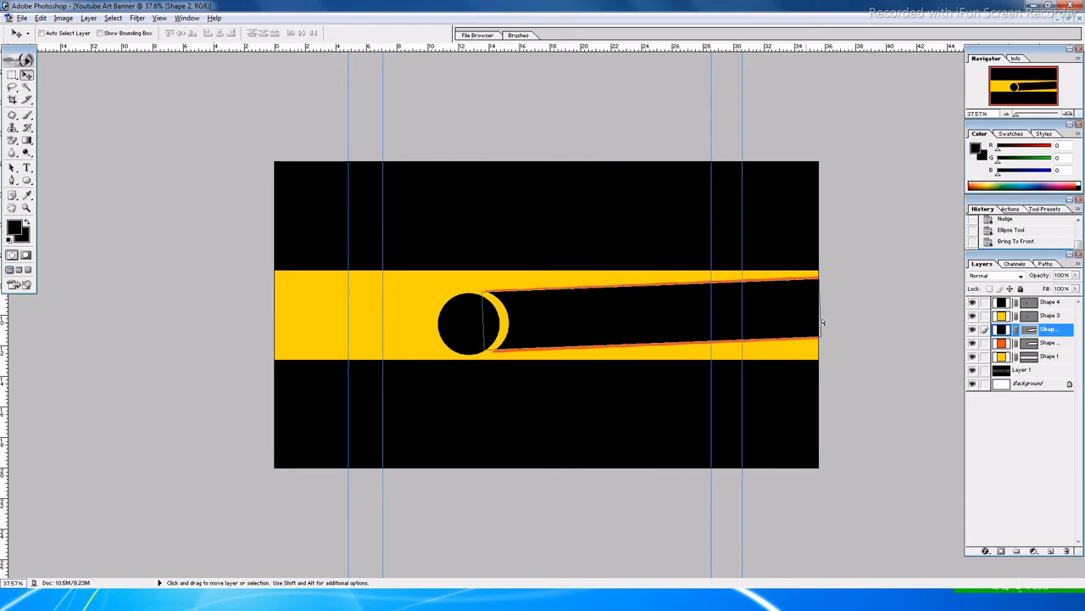
pyautogui.press('a')
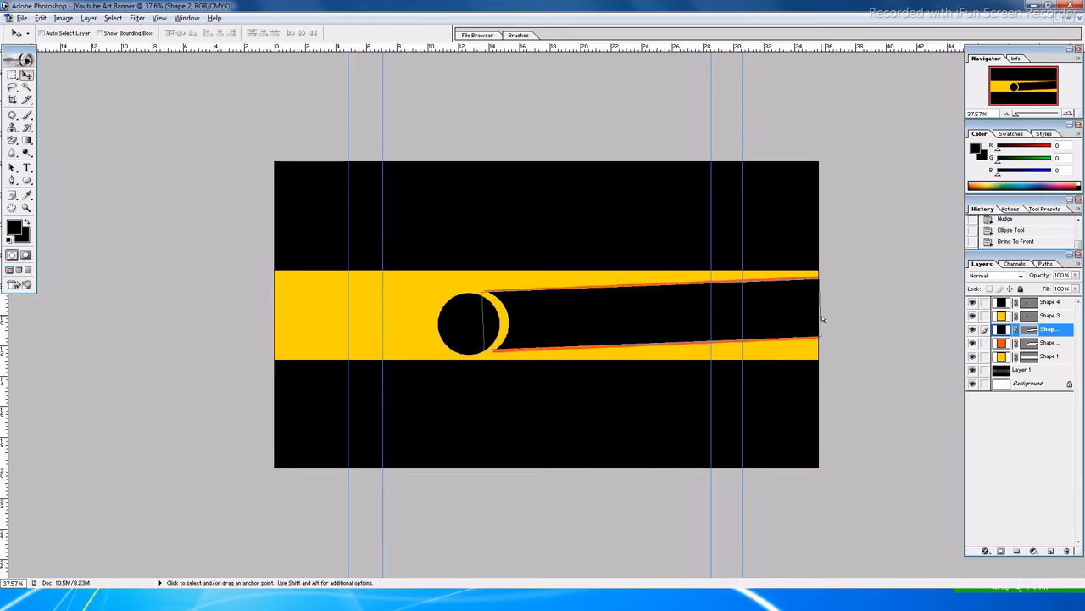
pyautogui.hotkey('ctrl', 'y')
pyautogui.press('v')
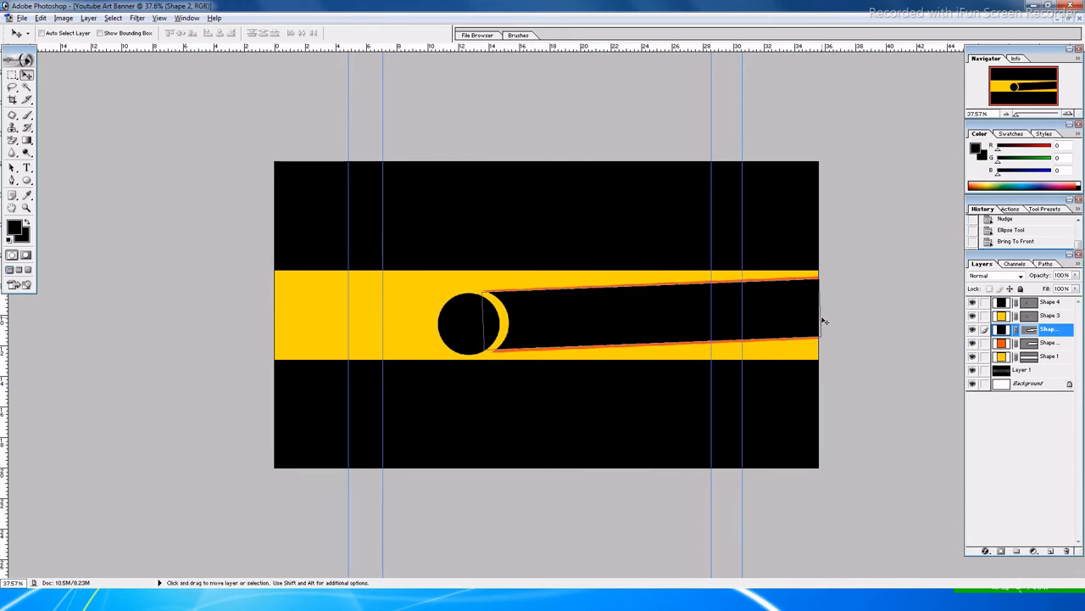
pyautogui.press('a')
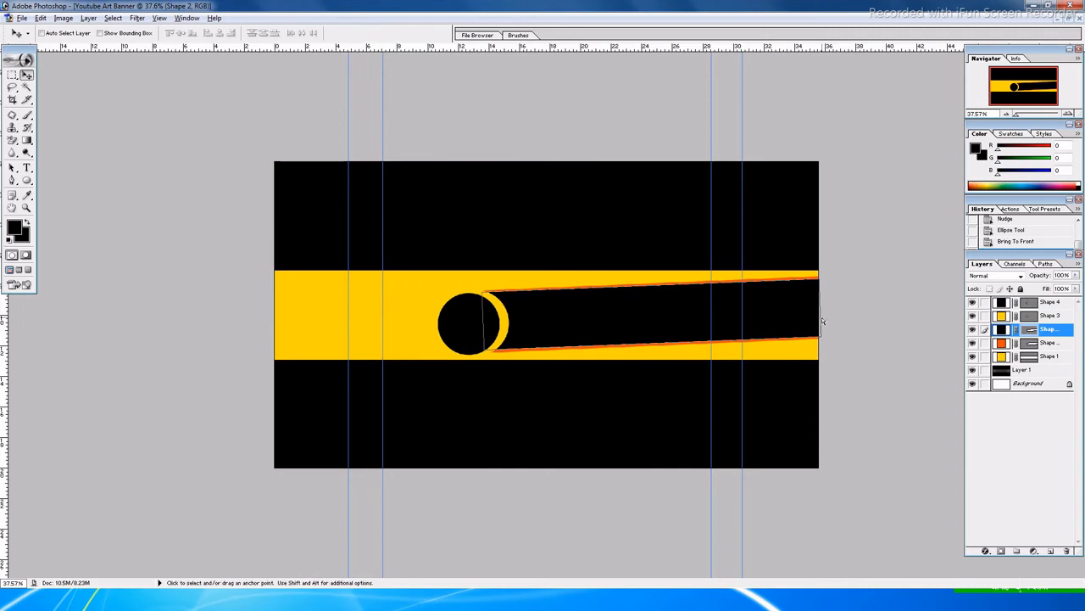
pyautogui.hotkey('ctrl', 't')
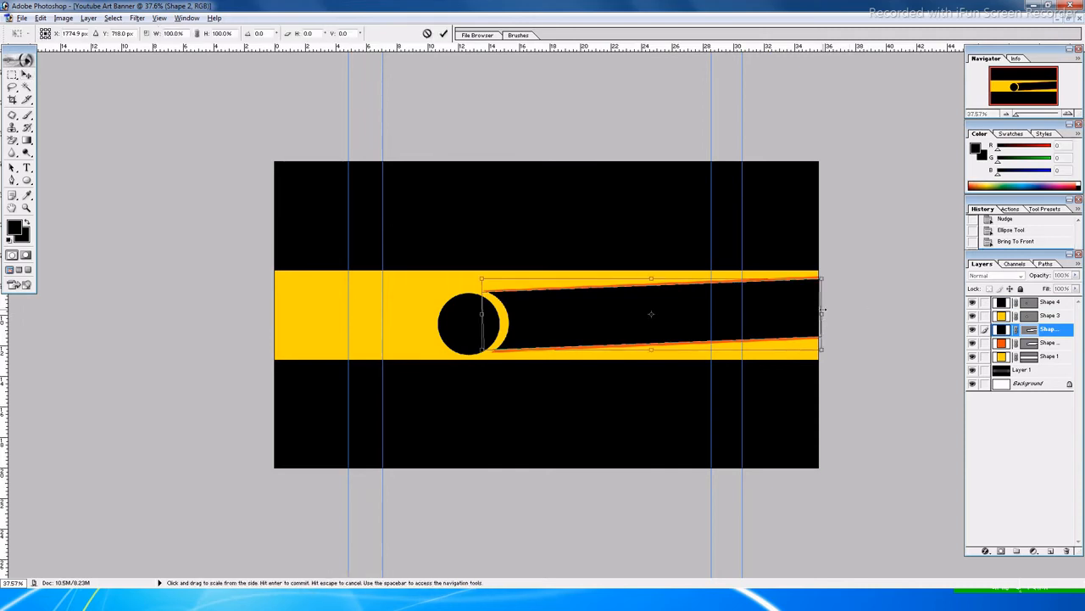
pyautogui.moveTo(826, 310); pyautogui.dragTo(856, 305)
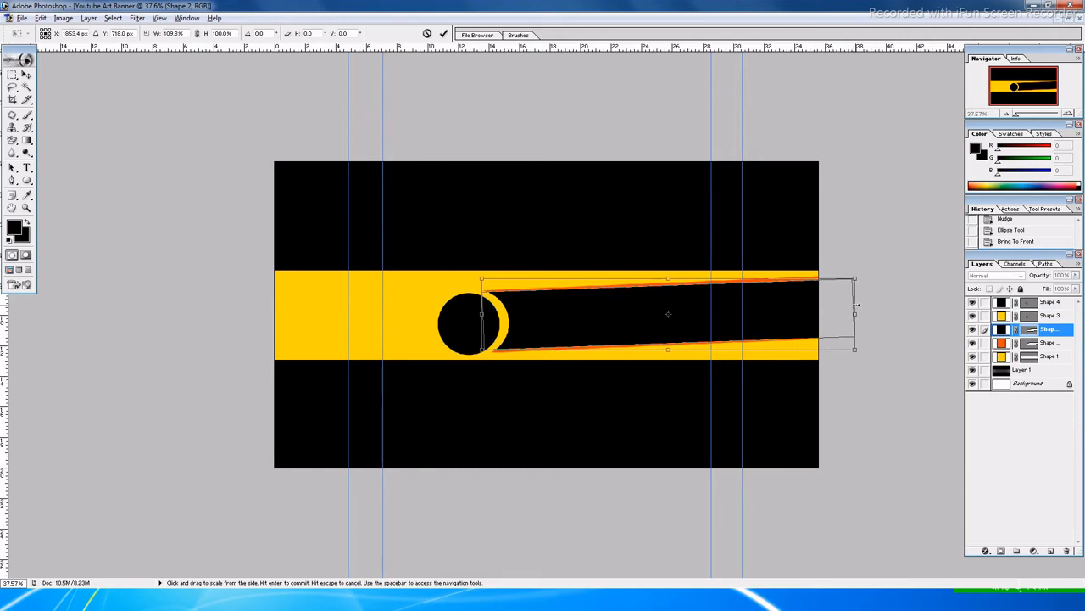
pyautogui.hotkey('ctrl', 'z')
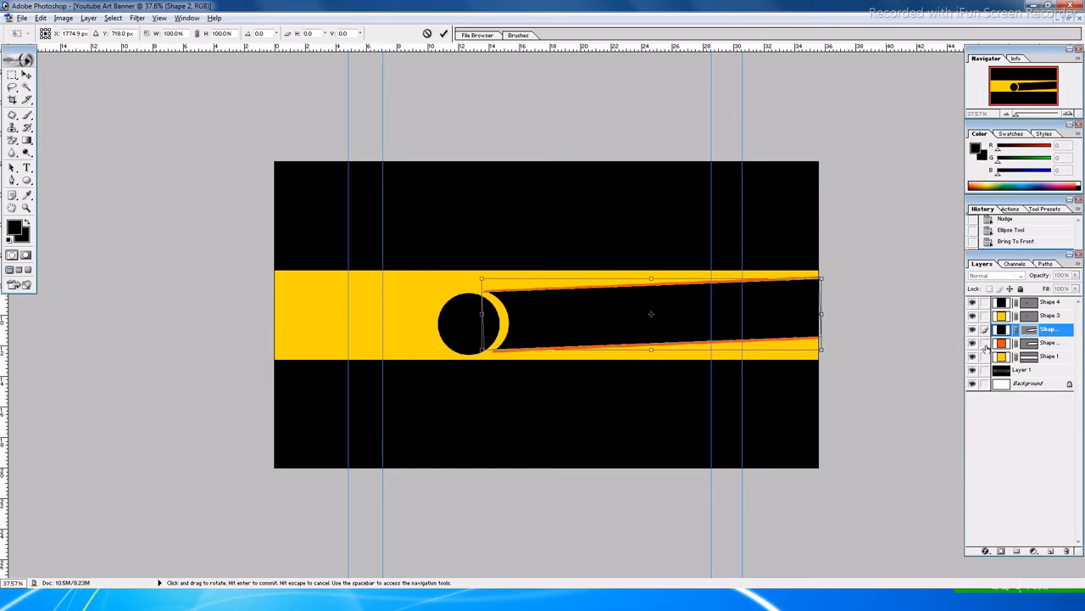
pyautogui.press('Return')
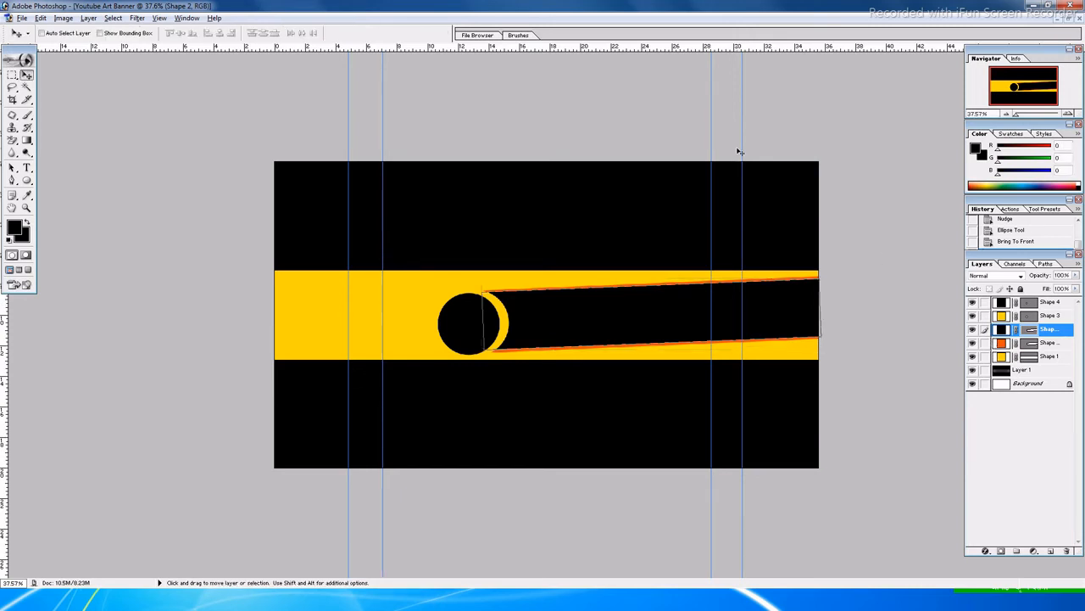
# Link the orange rectangle's layer to the black one and stretch both to 111.0% width beyond the canvas's right edge.
pyautogui.click(984, 345)
pyautogui.hotkey('ctrl', 't')
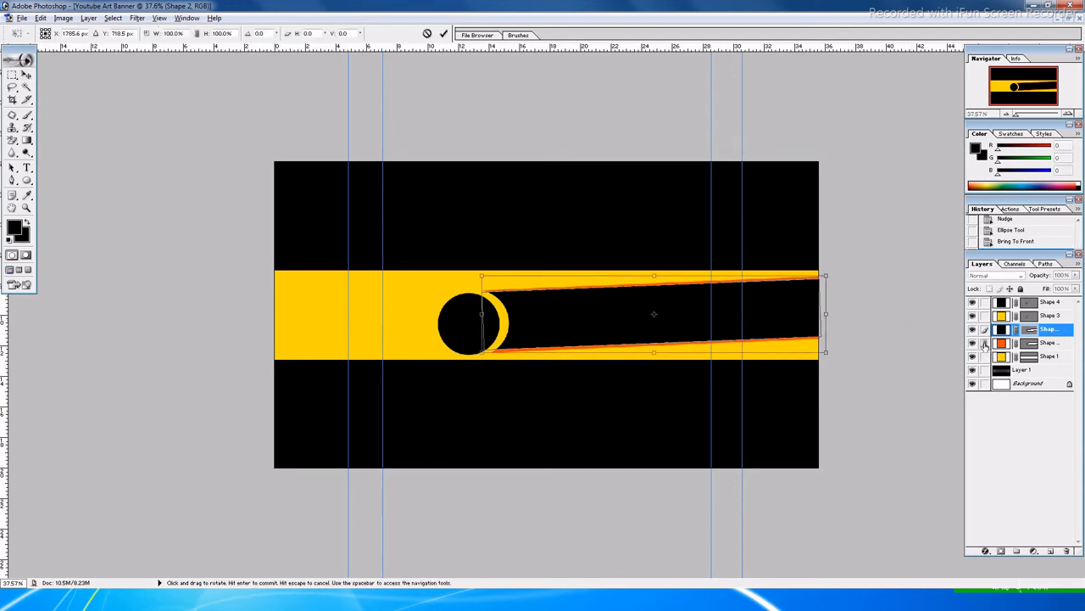
pyautogui.moveTo(827, 312); pyautogui.dragTo(865, 306)
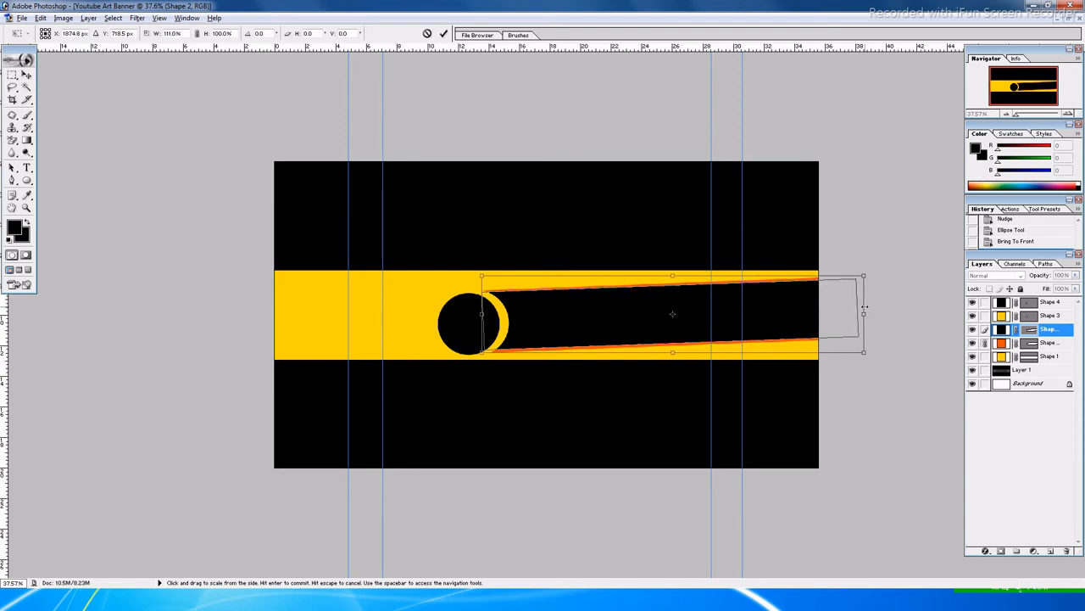
pyautogui.press('Return')
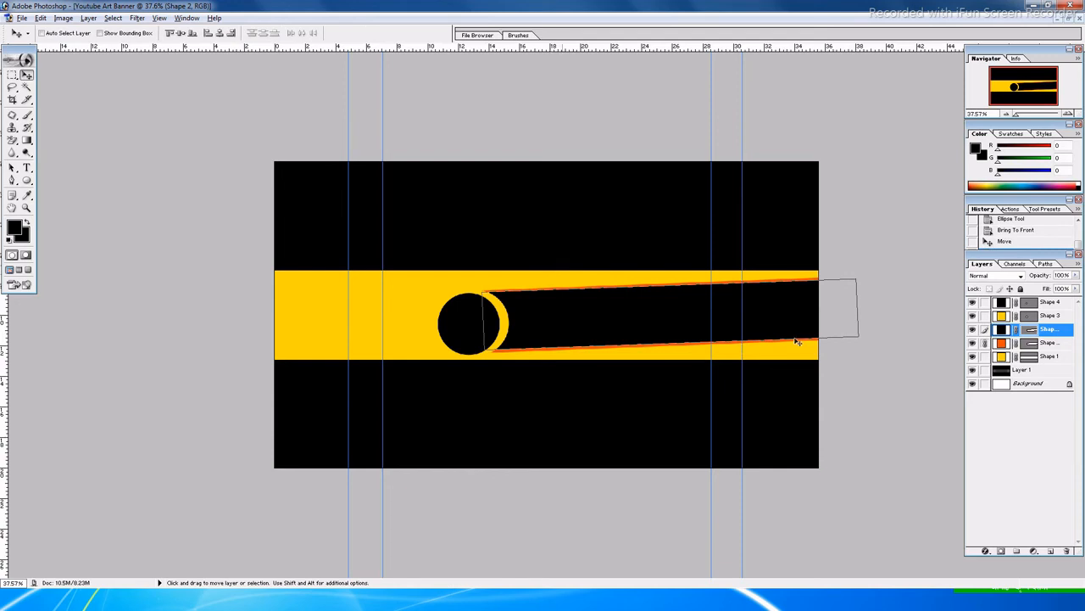
# Link the circle layers to the rectangles and move the whole group left, keeping the rectangles' right end just beyond the canvas edge.
pyautogui.click(984, 303)
pyautogui.moveTo(785, 325); pyautogui.dragTo(751, 328)
pyautogui.press('Escape')
pyautogui.moveTo(792, 315); pyautogui.dragTo(761, 315)
# Nudge the linked shapes slightly down and fine-tune them sideways so the rectangles still reach past the canvas's right edge.
pyautogui.press('Down')
pyautogui.press('Down')
pyautogui.press('Down')
pyautogui.press('Down')
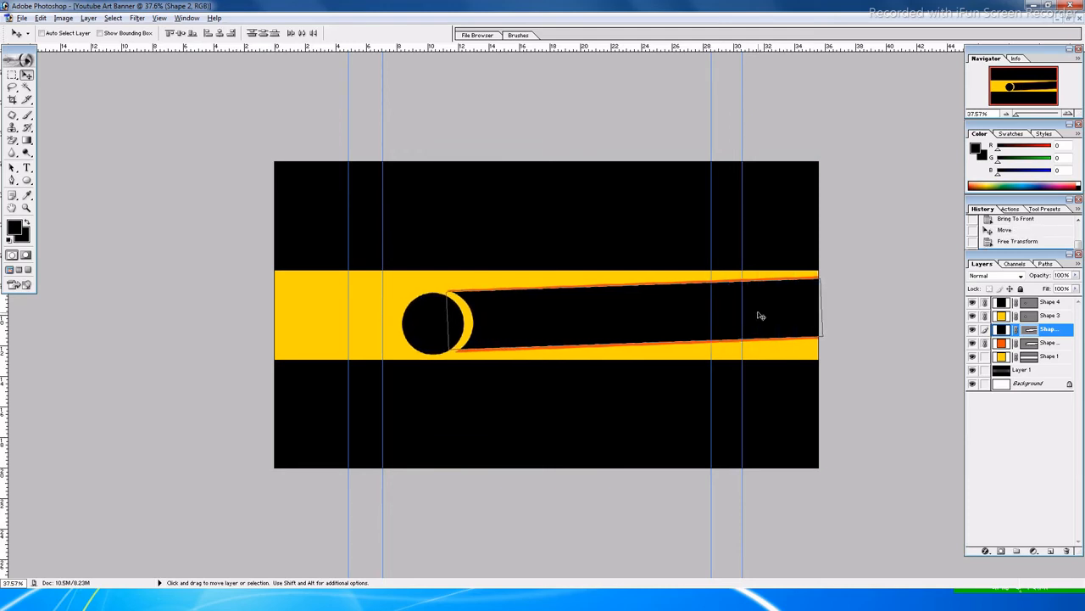
pyautogui.press('Left')
pyautogui.press('Left')
pyautogui.press('Left')
pyautogui.press('Left')
pyautogui.press('Left')
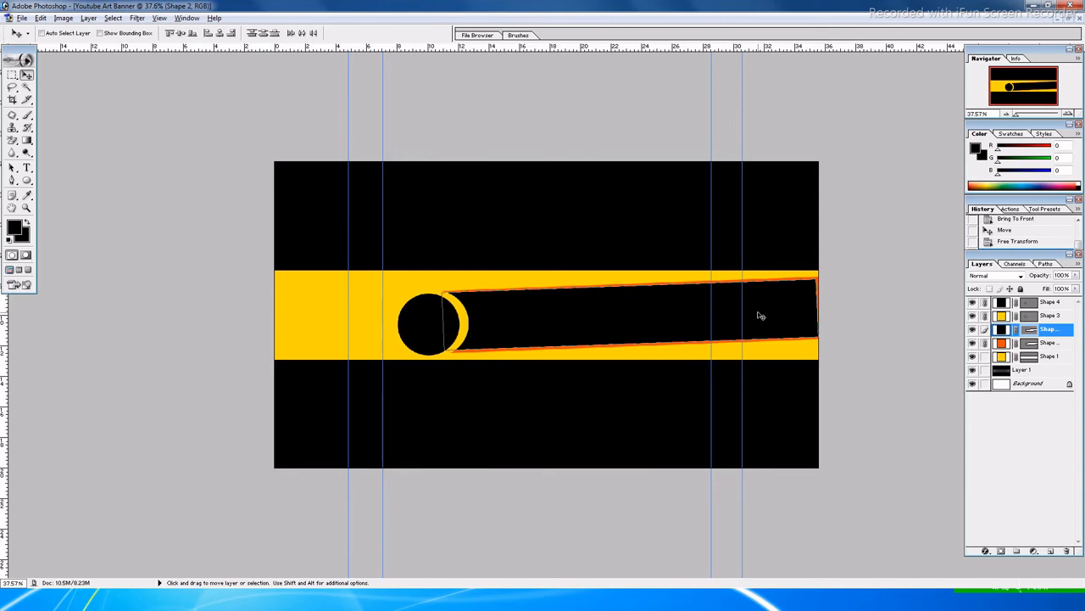
pyautogui.press('Right')
pyautogui.press('Right')
pyautogui.press('Right')
pyautogui.press('Right')
pyautogui.press('Right')
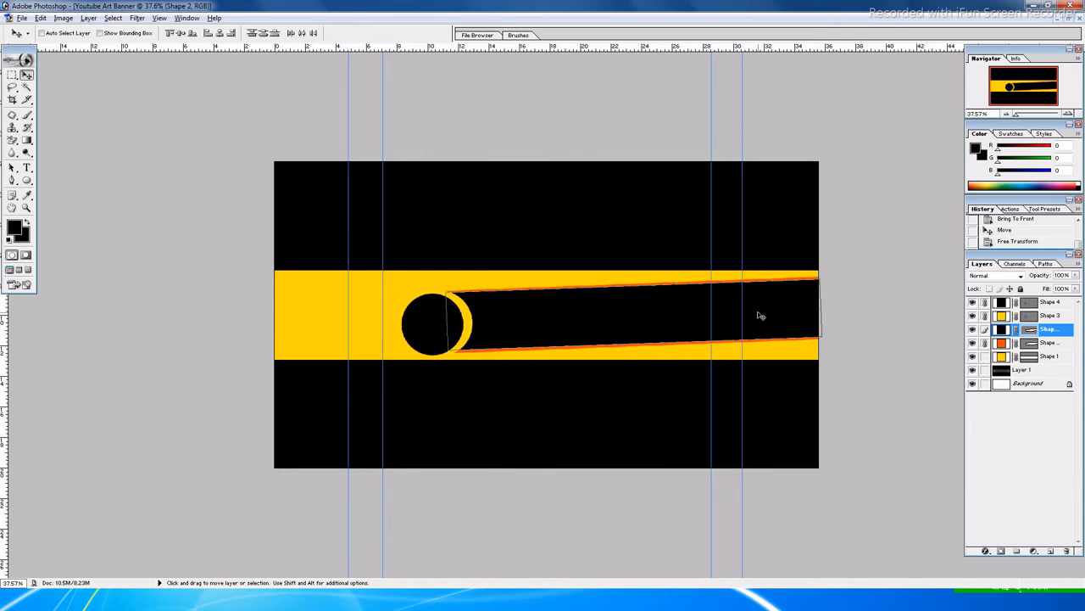
pyautogui.press('Right')
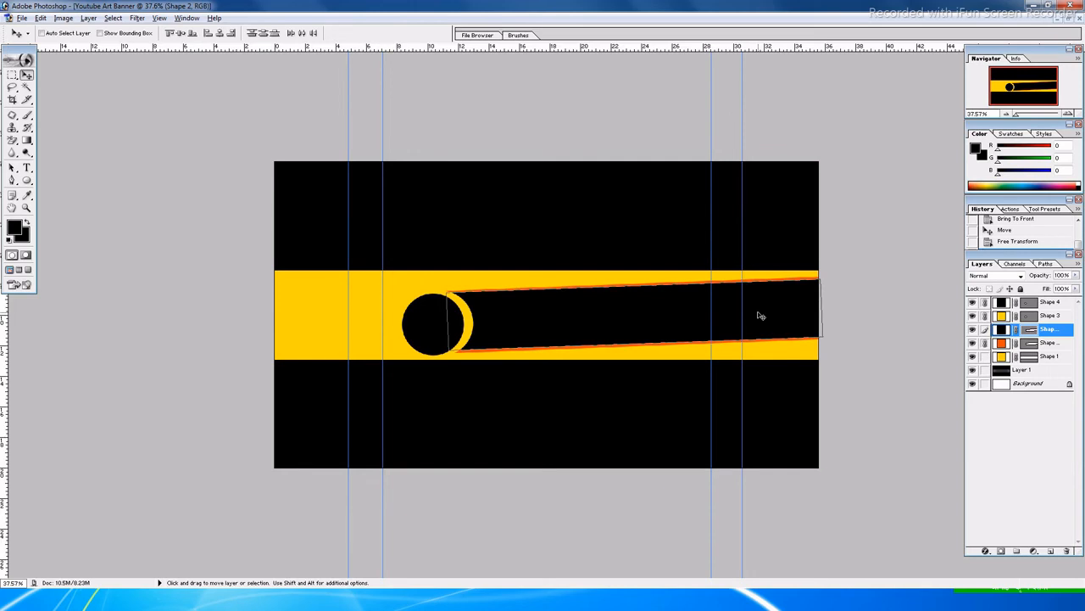
# Select Layer 1 and add a white (FFFFFF) Arial Bold title reading "TECH ROBERT" near the circle's upper right.
pyautogui.hotkey('ctrl', '+')
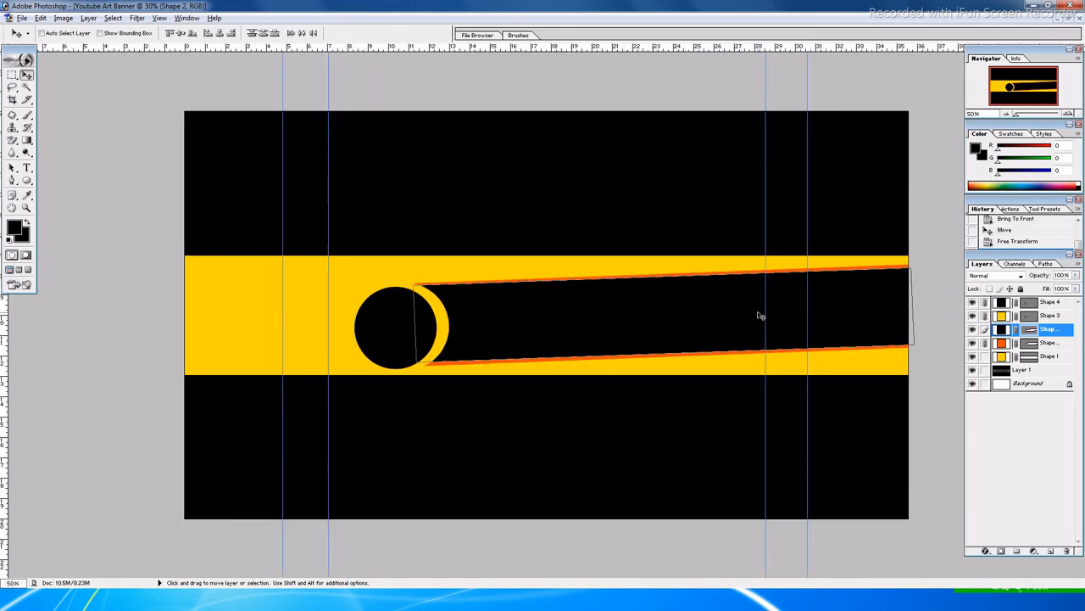
pyautogui.rightClick(581, 439)
pyautogui.click(590, 448)
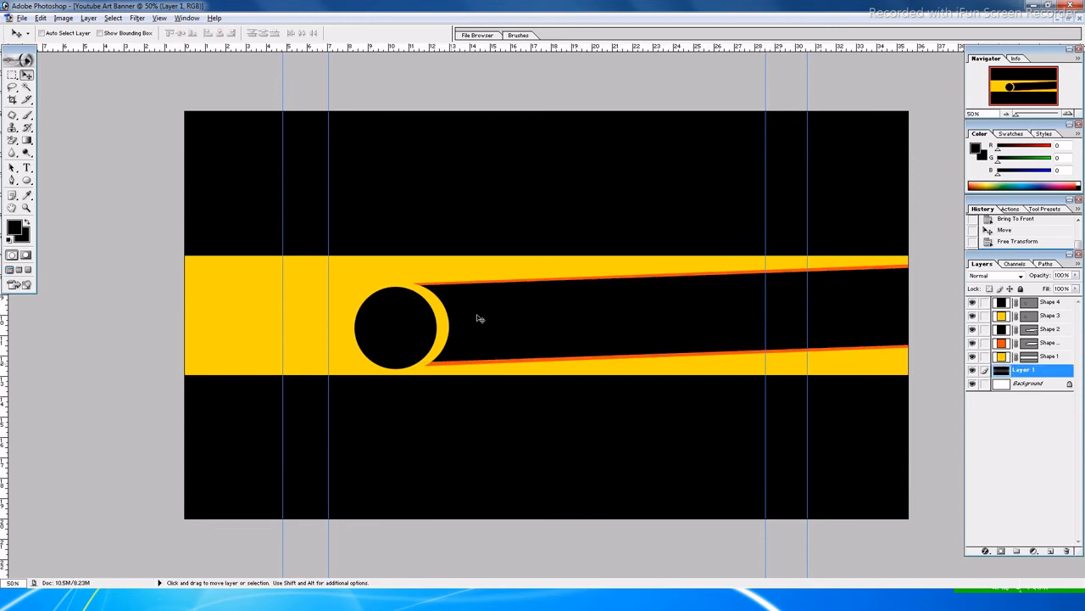
pyautogui.press('y')
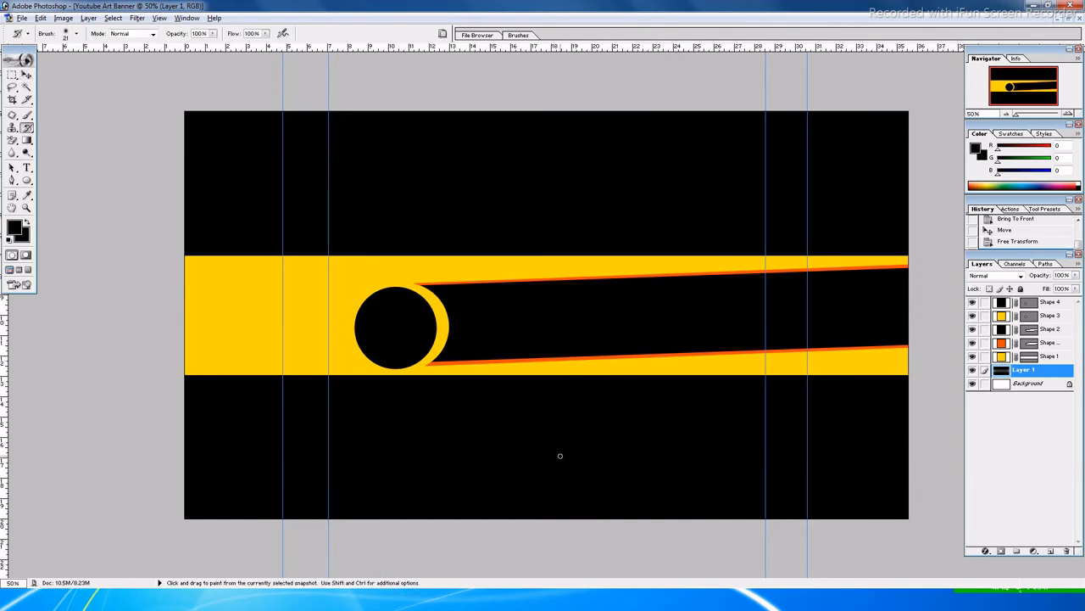
pyautogui.click(477, 301)
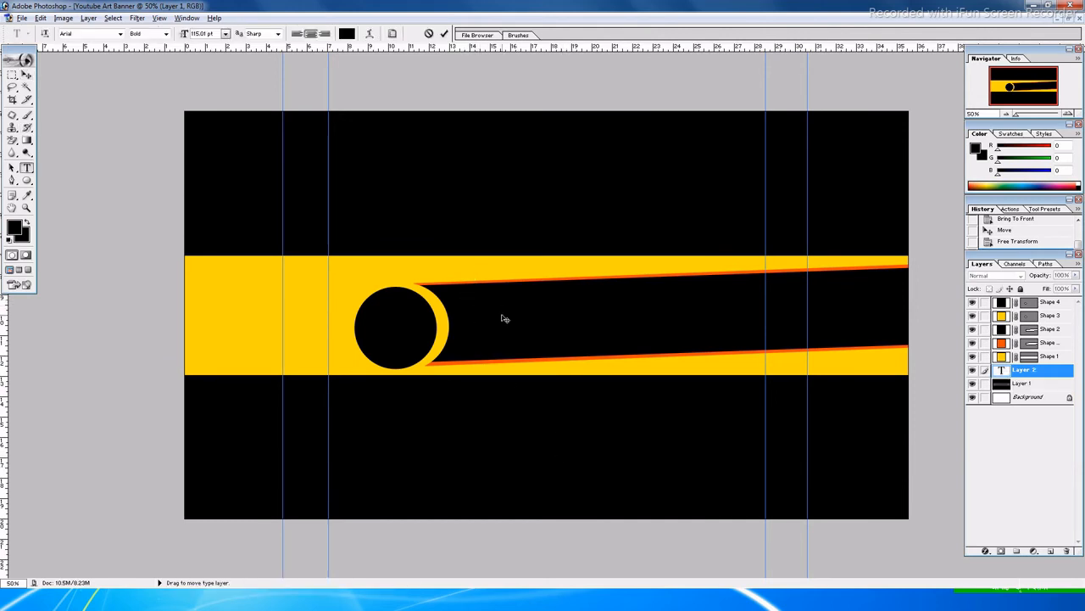
pyautogui.click(347, 34)
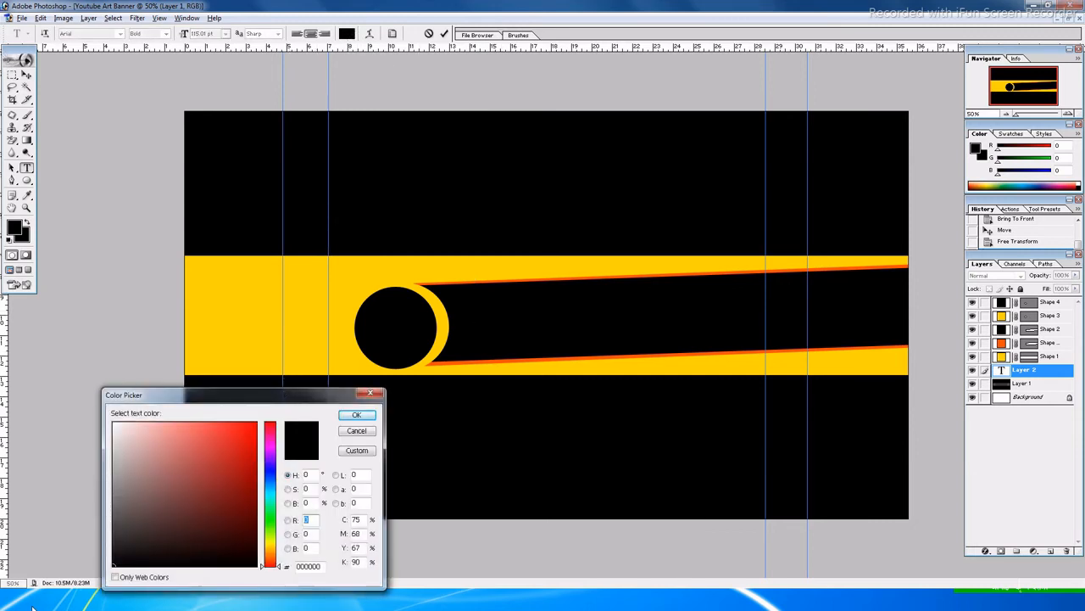
pyautogui.moveTo(145, 462); pyautogui.dragTo(113, 423)
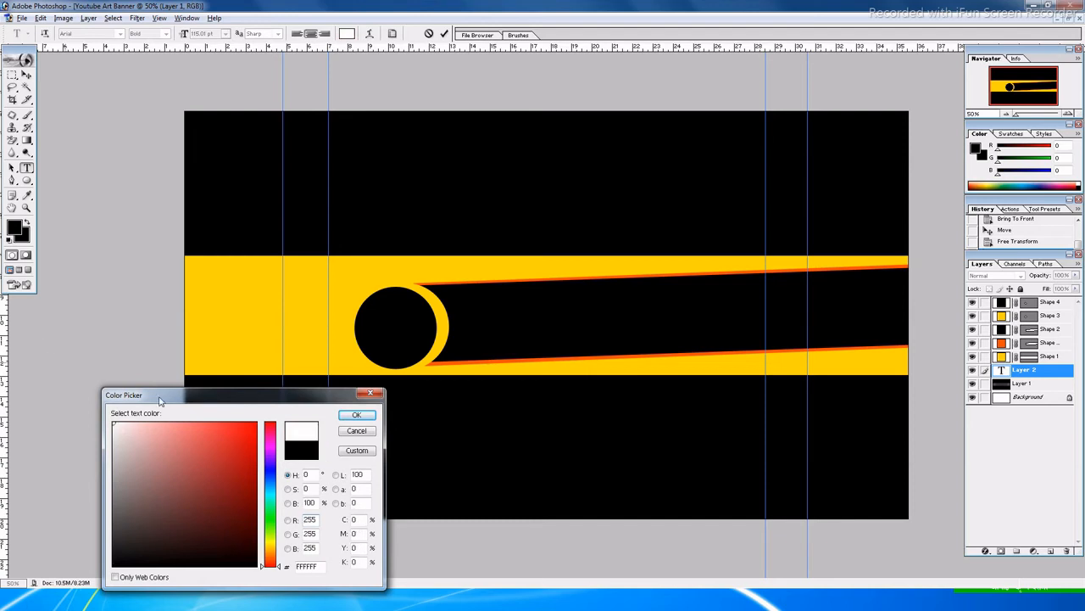
pyautogui.click(370, 415)
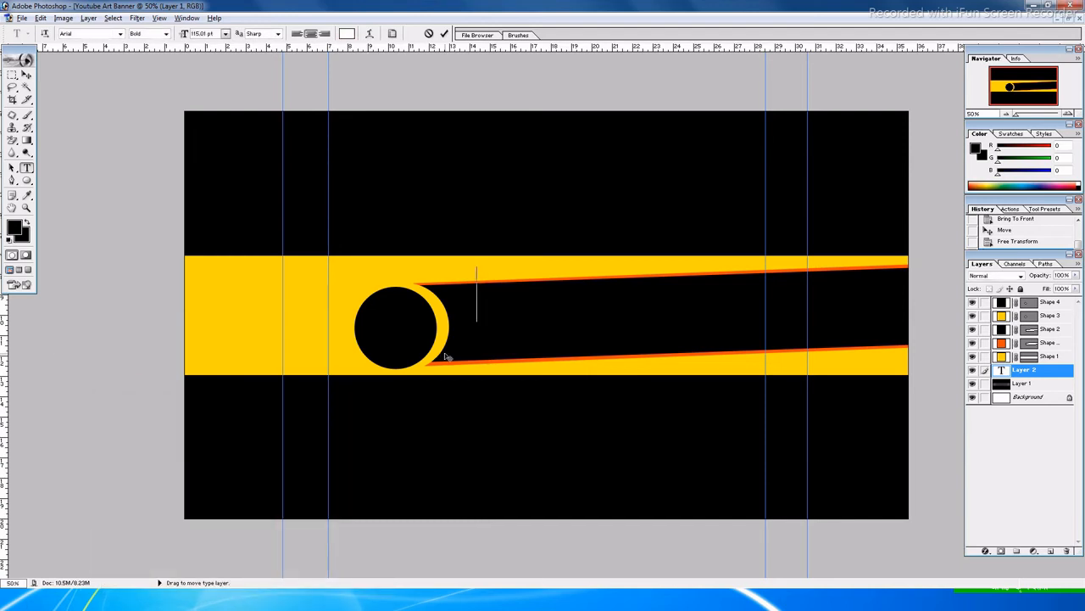
pyautogui.write('TECH ROBERTHECH ROBERTANNEL')
pyautogui.click(443, 33)
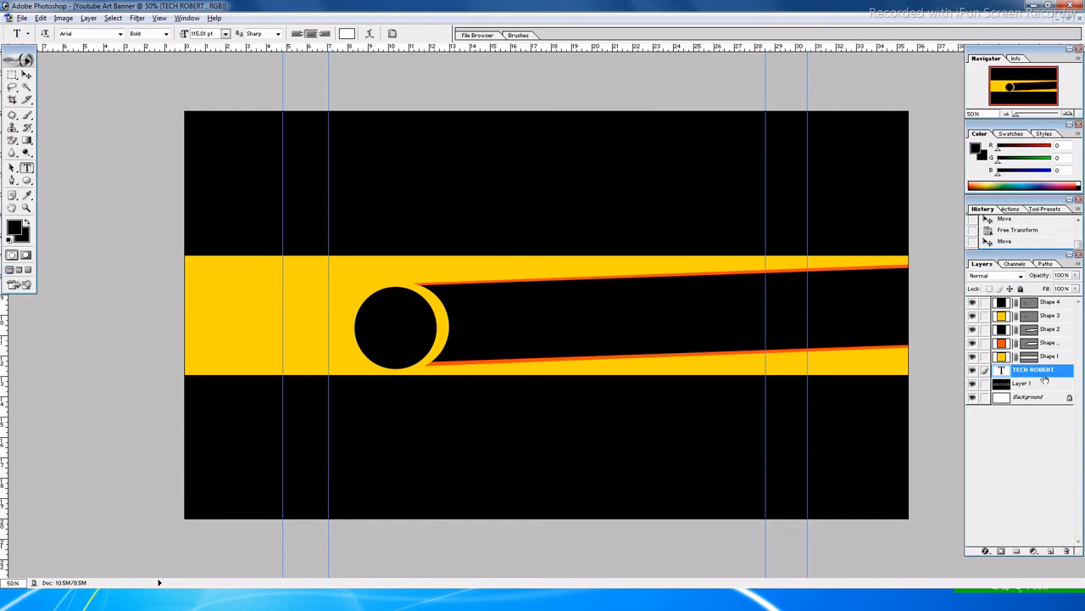
# Bring the TECH ROBERT text layer above all shape layers and move the title onto the black rectangle, just right of the circles.
pyautogui.moveTo(1044, 378); pyautogui.dragTo(1038, 300)
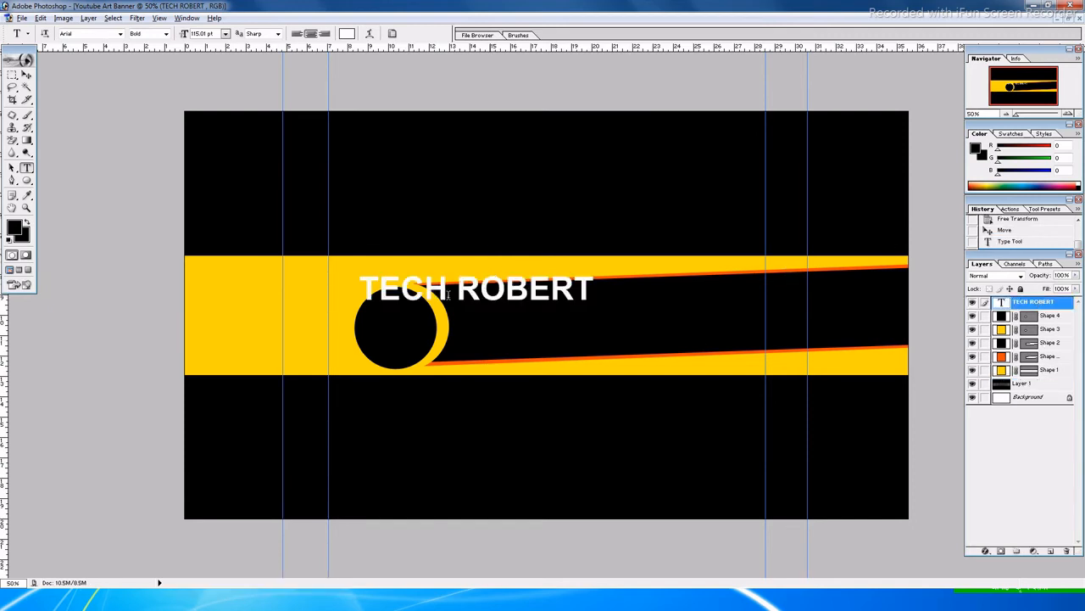
pyautogui.press('c')
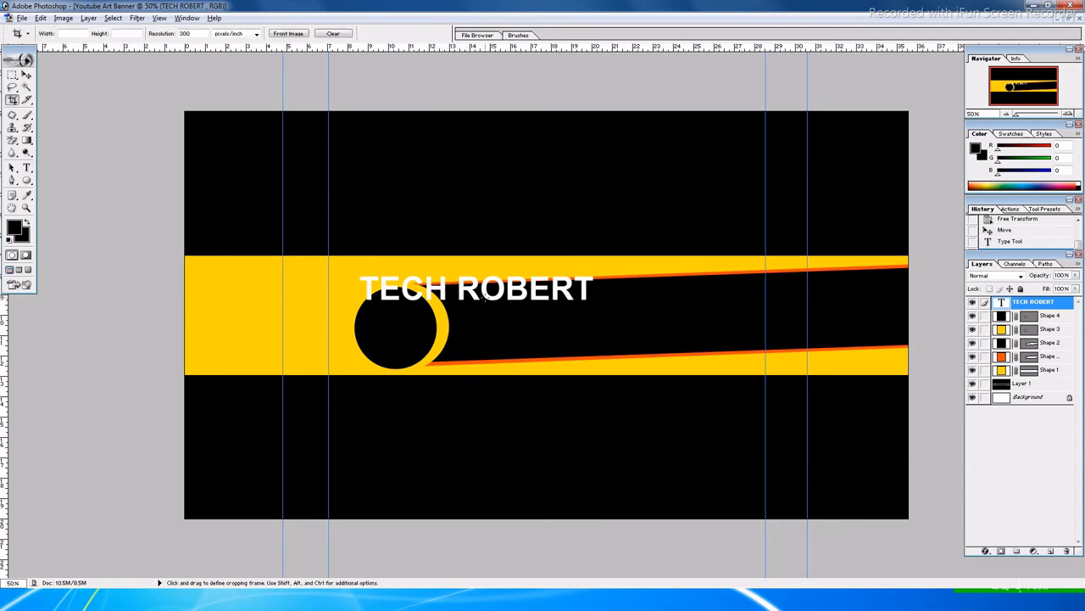
pyautogui.press('v')
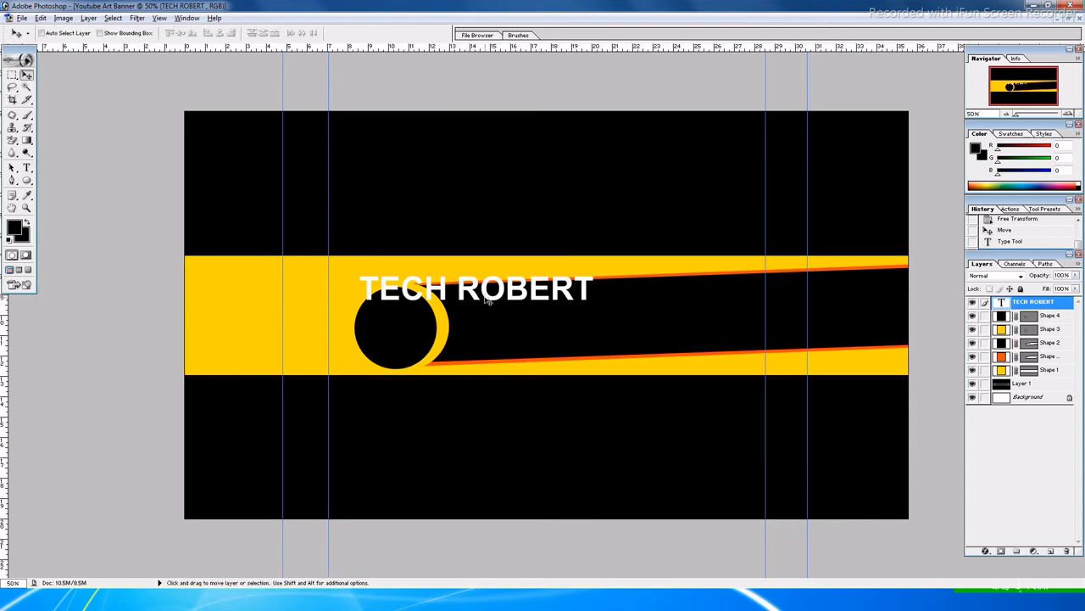
pyautogui.moveTo(488, 299); pyautogui.dragTo(579, 313)
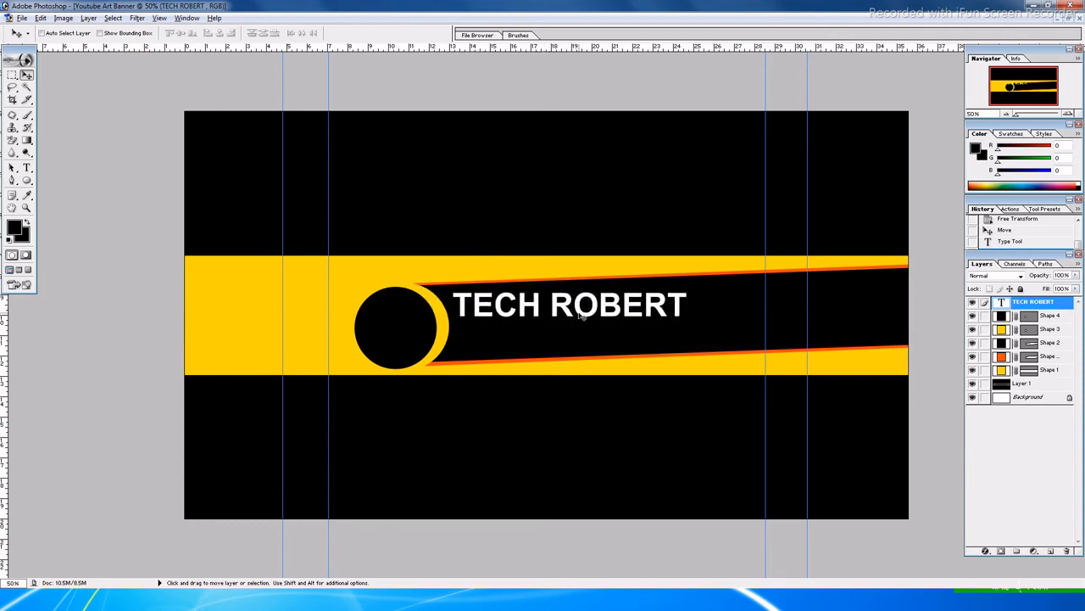
# Add a second line reading "Tech Videos" below TECH ROBERT in the same text layer.
pyautogui.press('t')
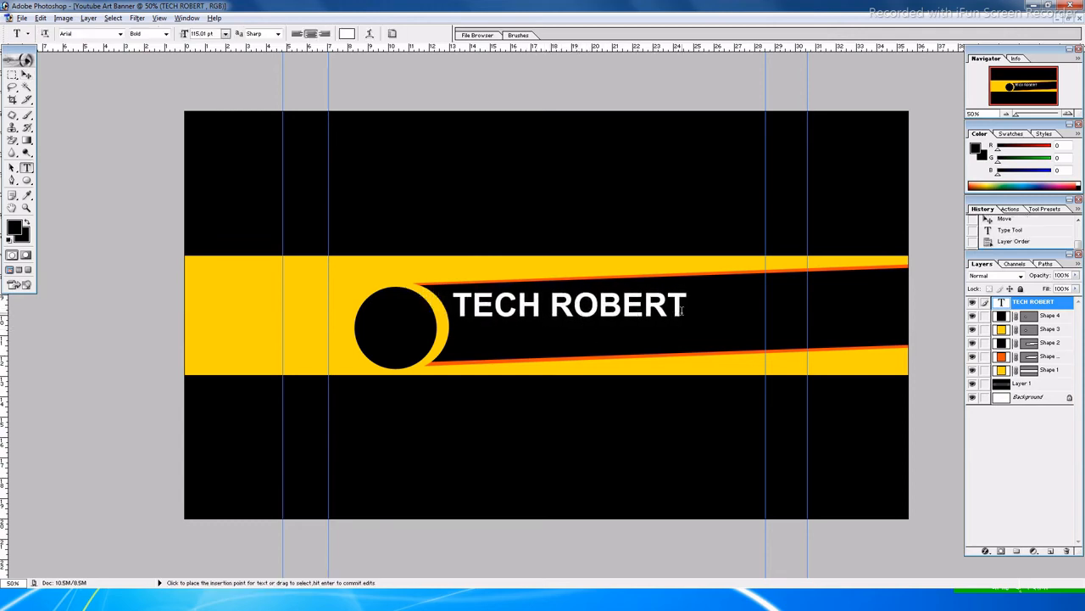
pyautogui.click(688, 315)
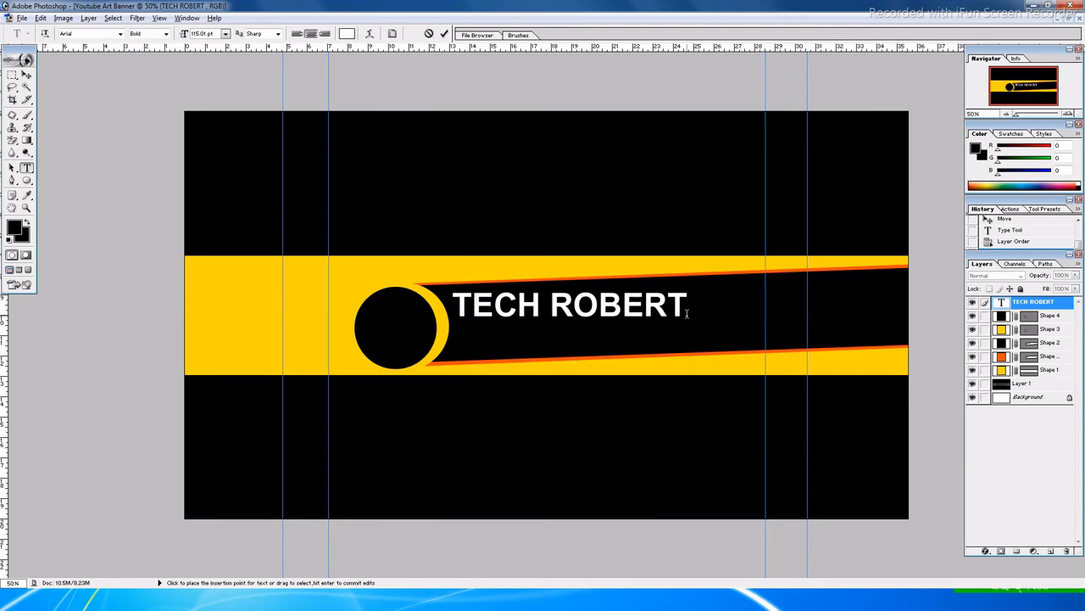
pyautogui.press('Return')
pyautogui.write('Tech Video')
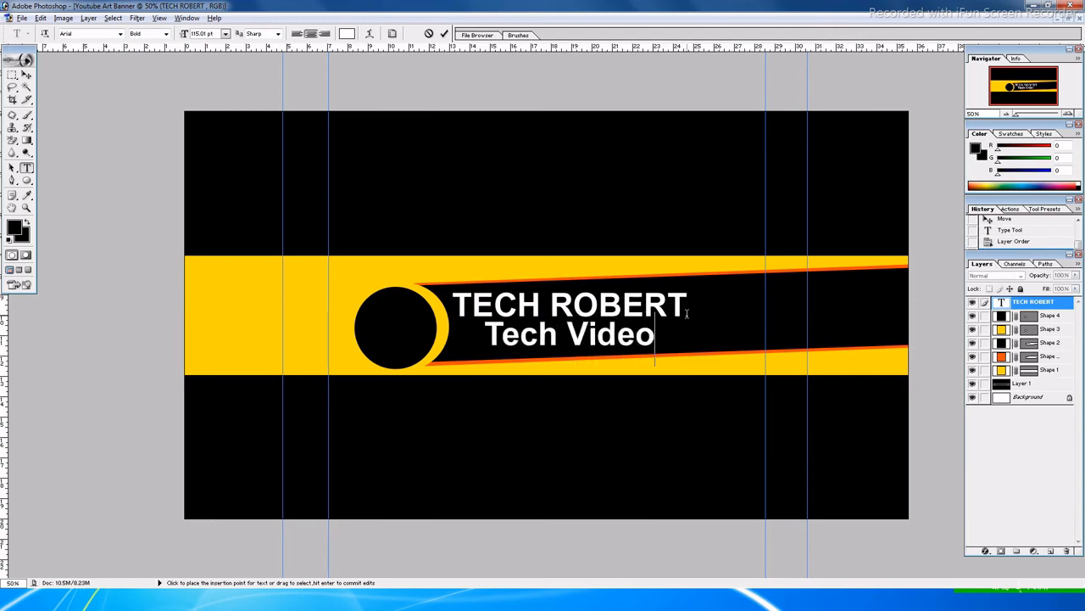
pyautogui.write('s')
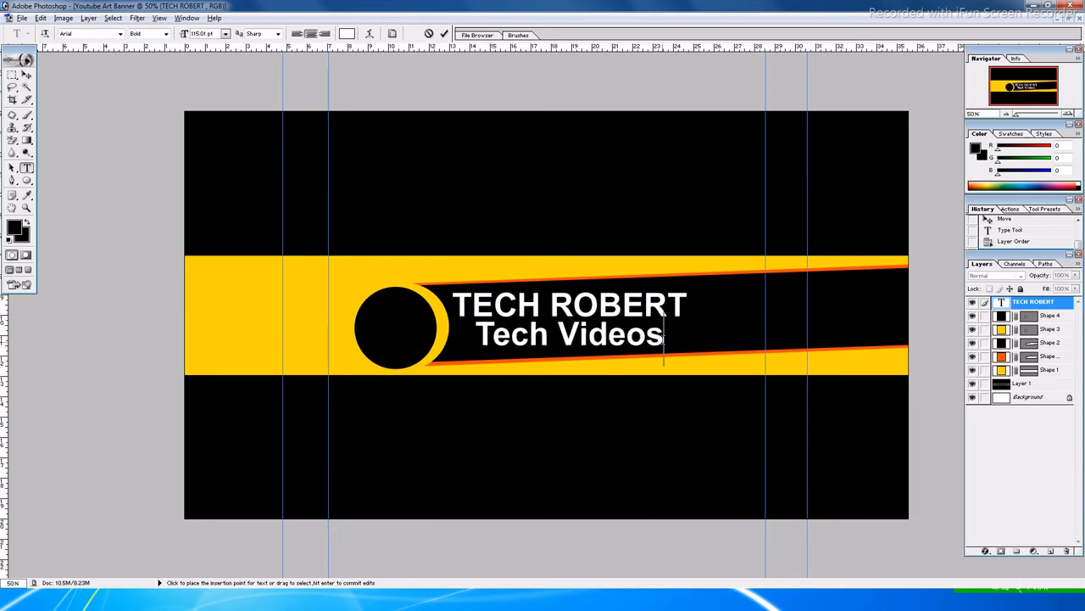
# Change the font of the "Tech Videos" line to ITC Avant Garde Gothic.
pyautogui.moveTo(664, 338); pyautogui.dragTo(480, 351)
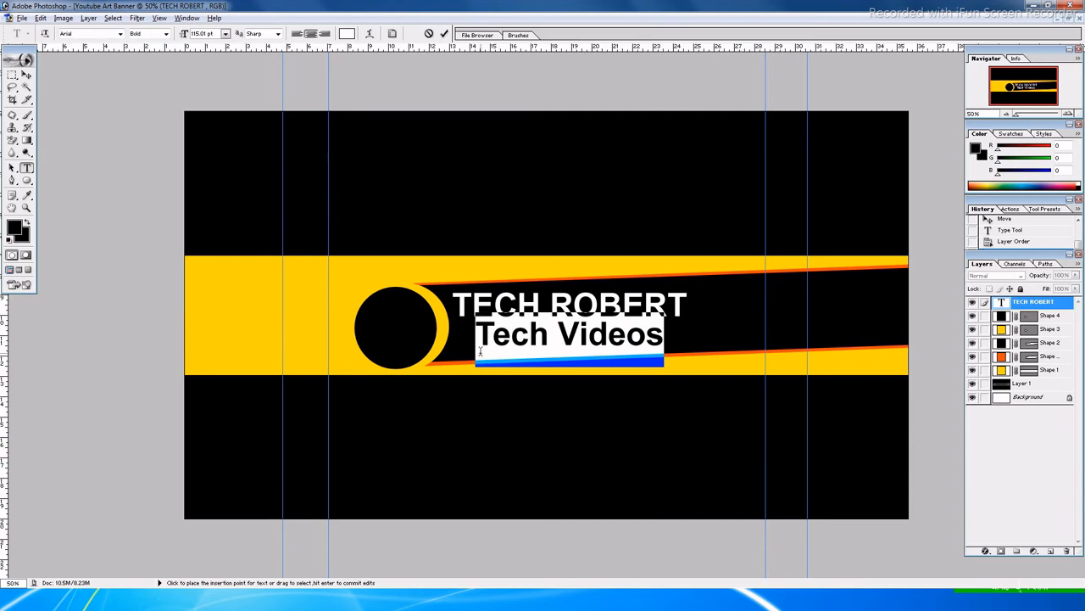
pyautogui.click(90, 38)
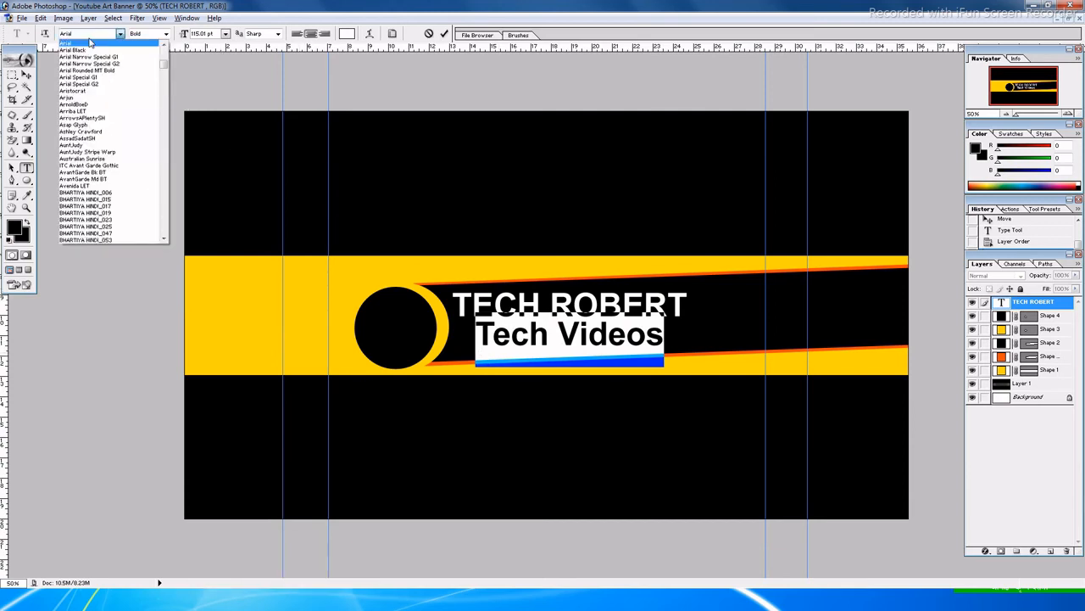
pyautogui.click(86, 38)
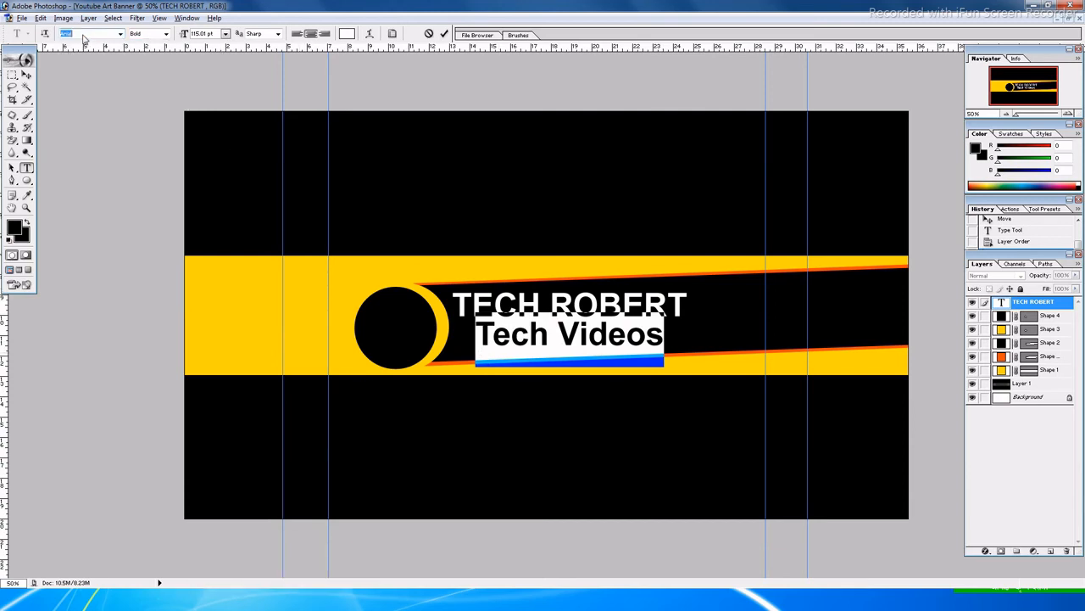
pyautogui.write('i')
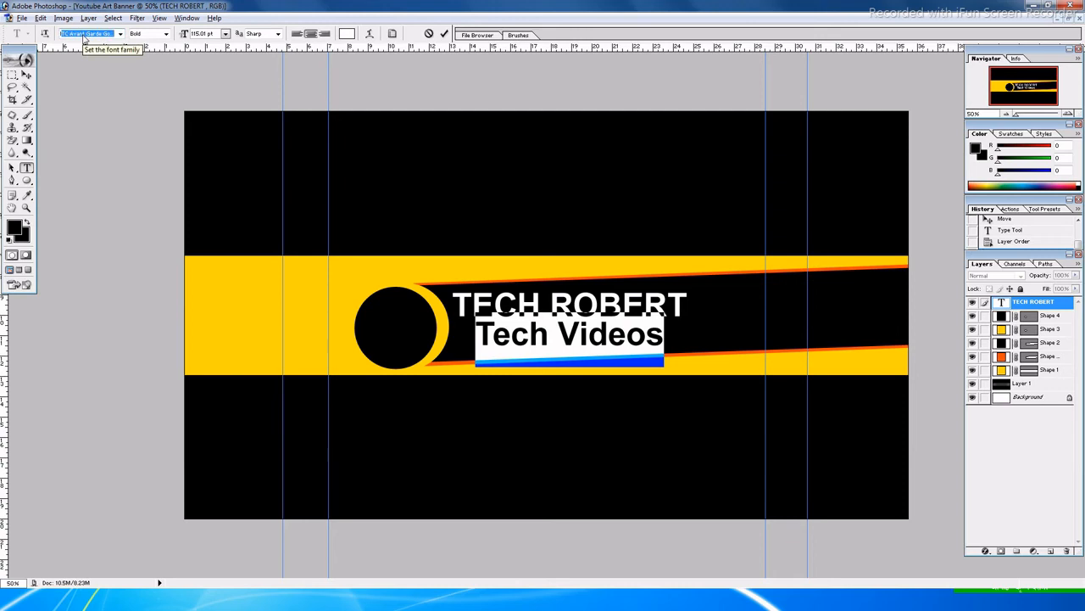
pyautogui.press('Return')
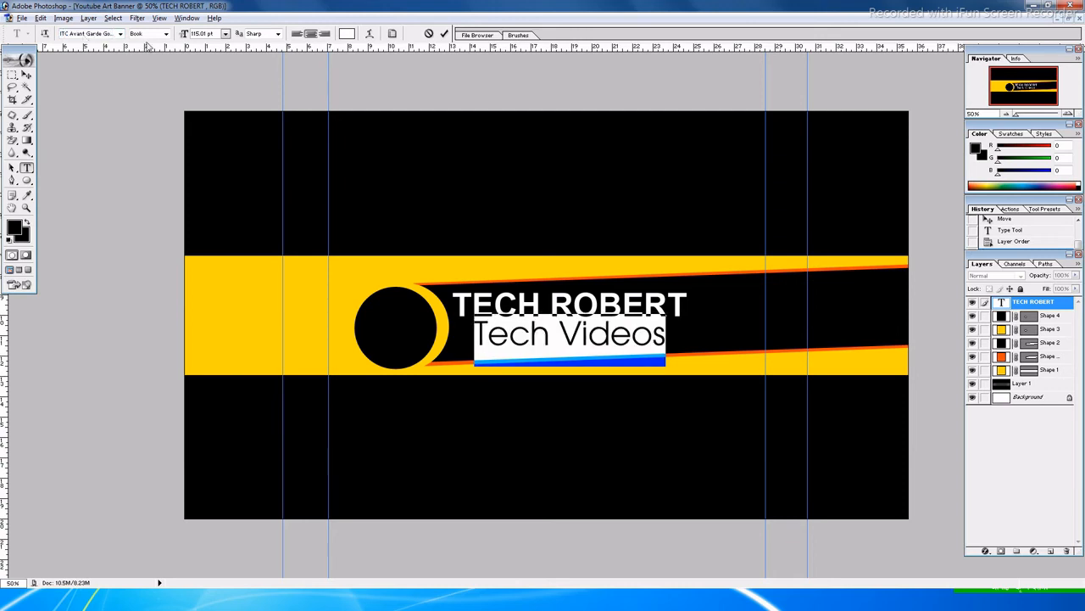
# Recolor the "Tech Videos" line orange (F95200) by sampling the orange rectangle's edge, and commit the text edit.
pyautogui.click(347, 34)
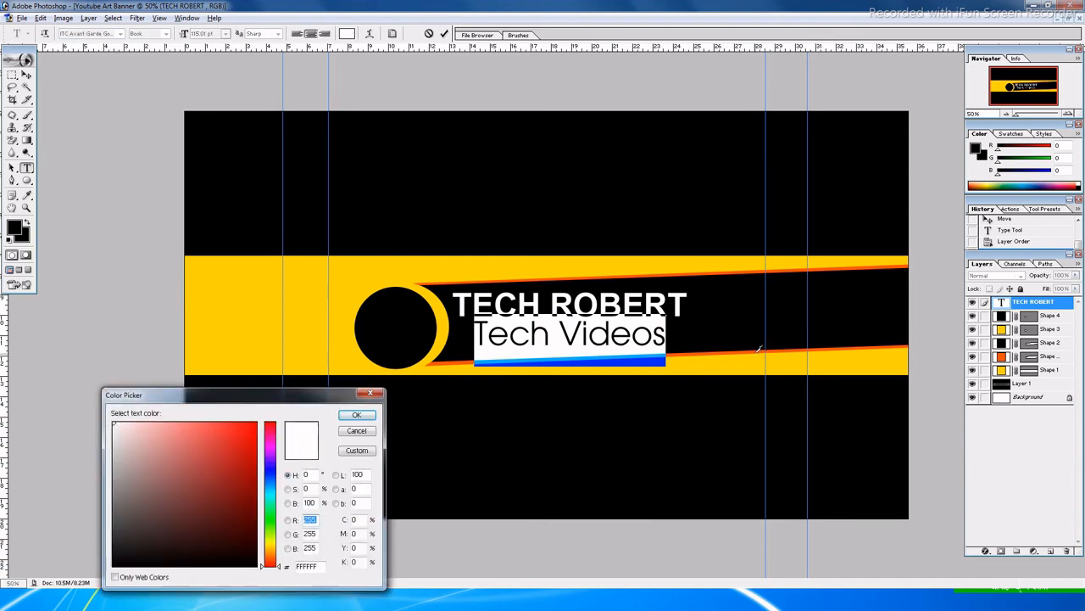
pyautogui.click(758, 348)
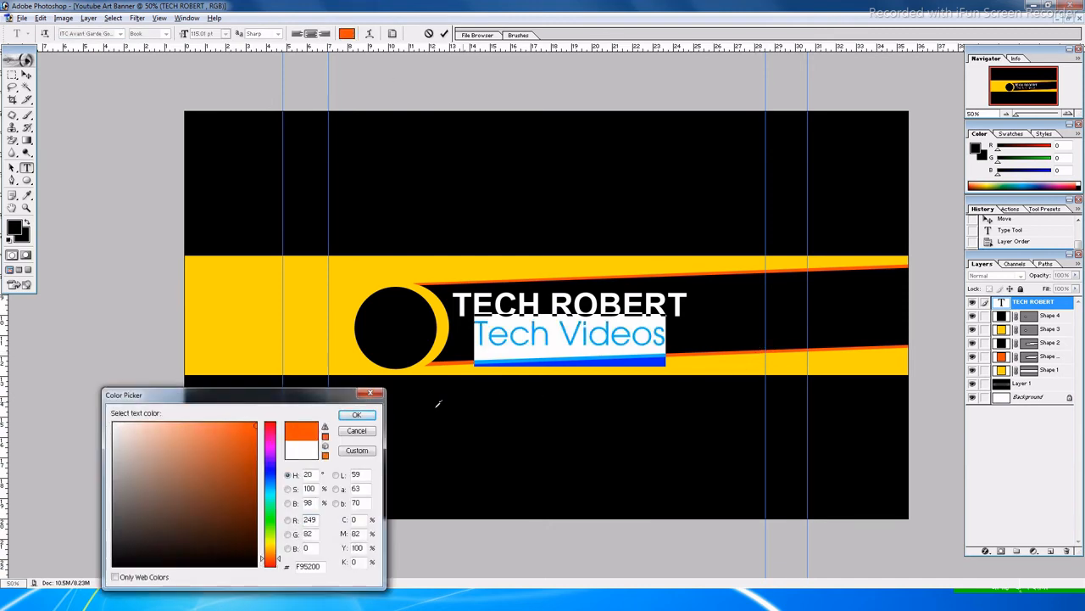
pyautogui.click(356, 415)
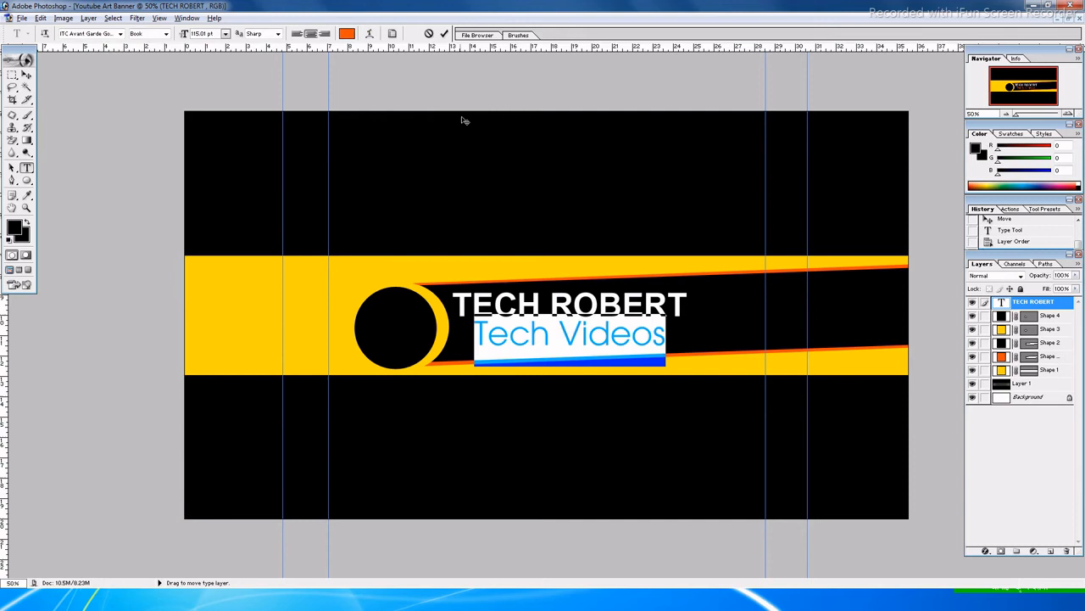
pyautogui.click(443, 34)
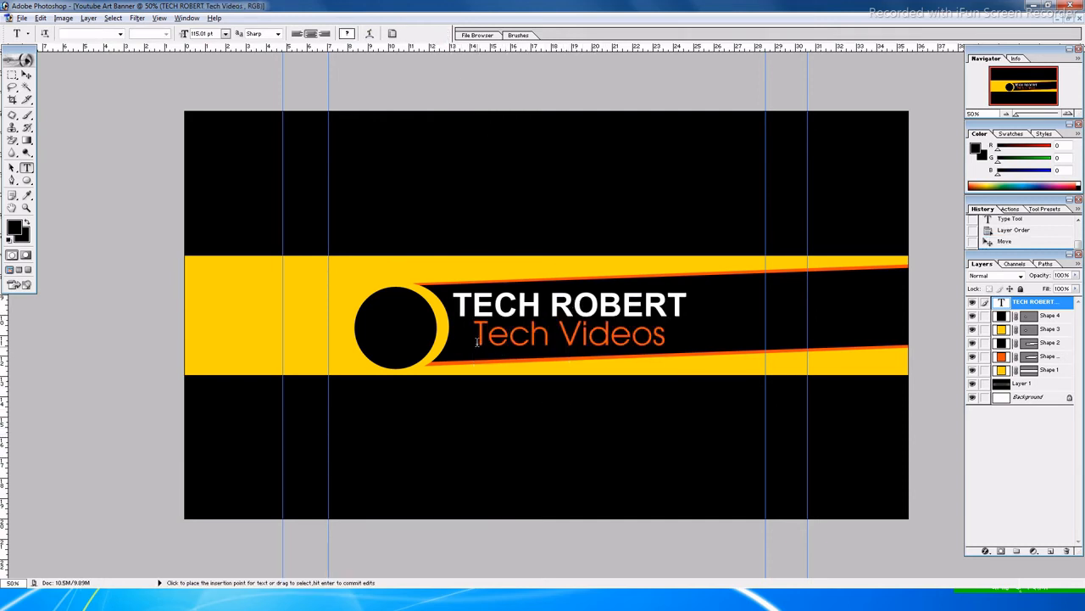
# Set the font size of the "Tech Videos" line to 105.01 pt.
pyautogui.moveTo(477, 341); pyautogui.dragTo(666, 348)
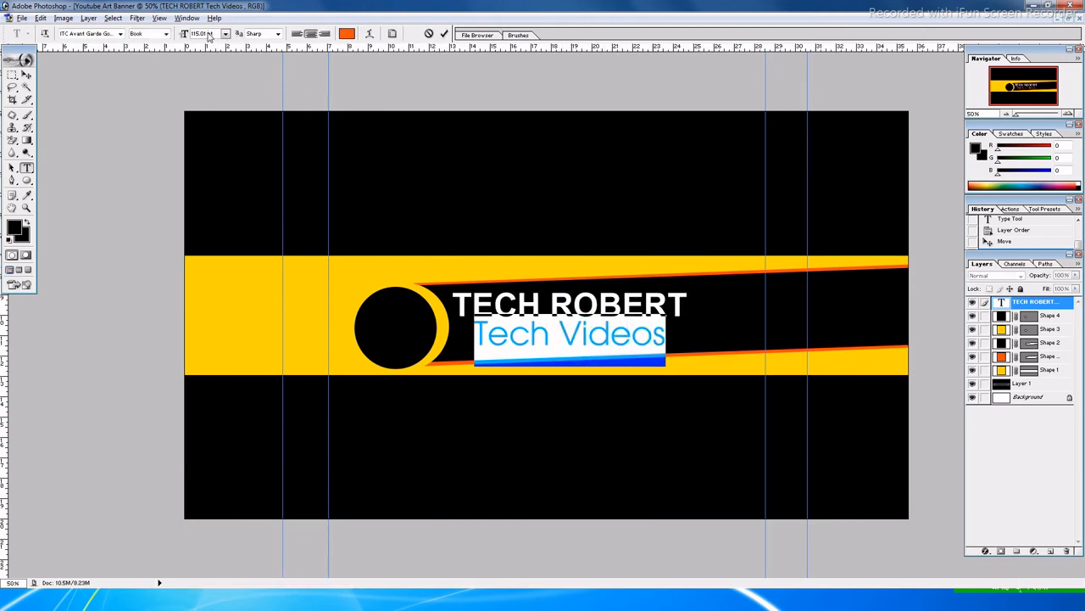
pyautogui.press('Down')
pyautogui.press('Down')
pyautogui.press('Down')
pyautogui.press('Down')
pyautogui.press('Down')
pyautogui.press('Down')
pyautogui.press('Down')
pyautogui.press('Down')
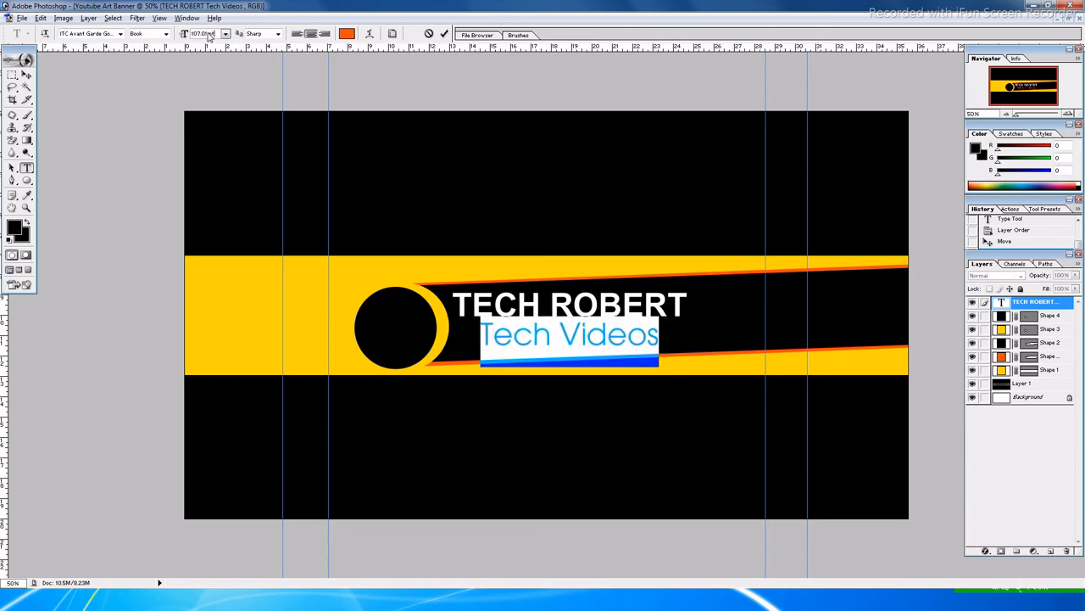
pyautogui.press('Down')
pyautogui.press('Down')
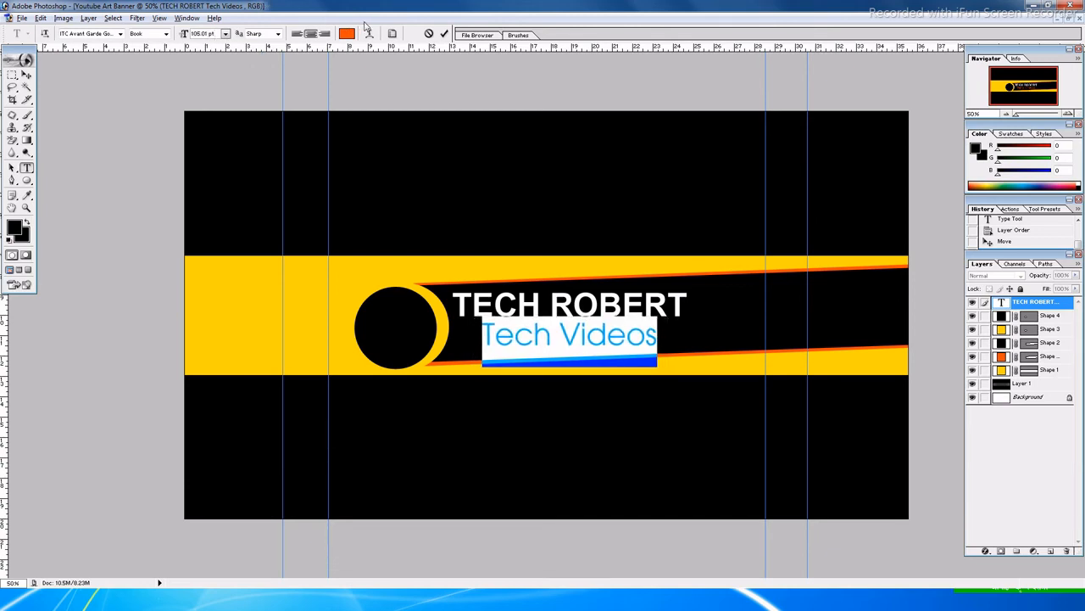